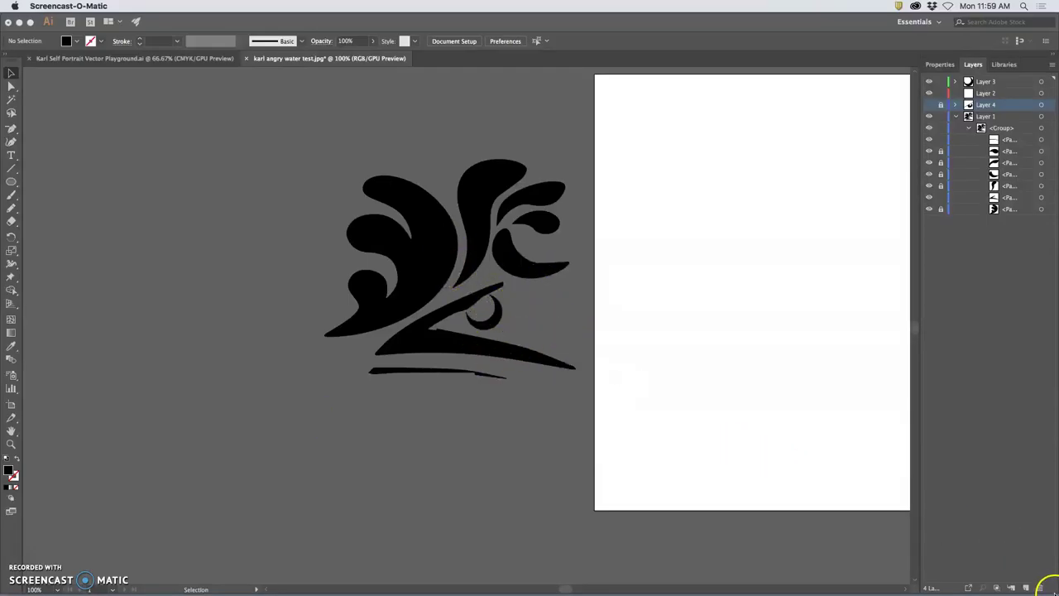
Narrow the Illustrator window so the files on the desktop show beside the artwork
drag(1047, 585, 738, 590)
scroll(432, 391, right, 5)
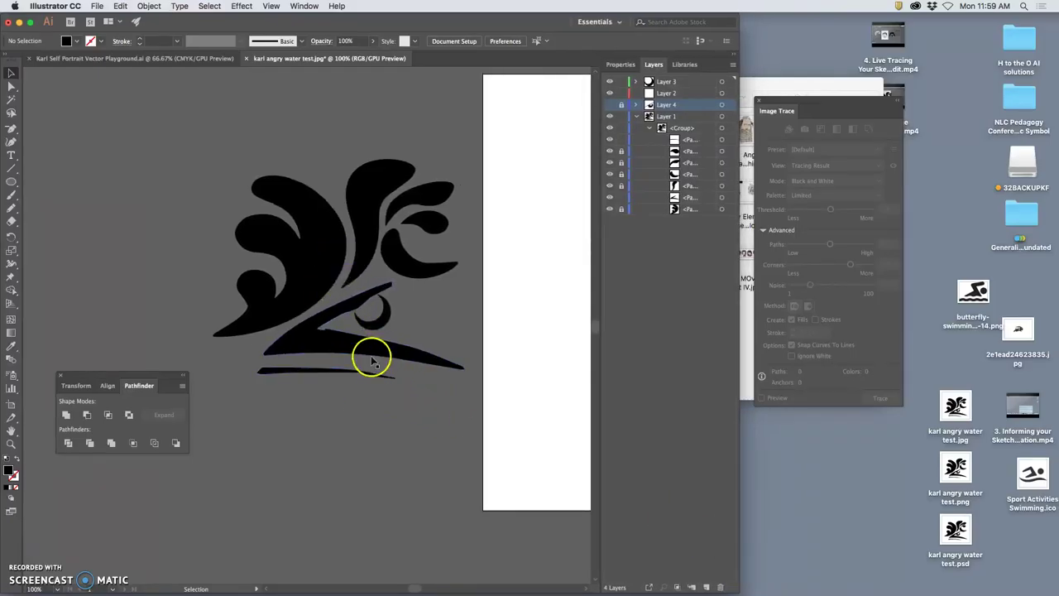
click(610, 82)
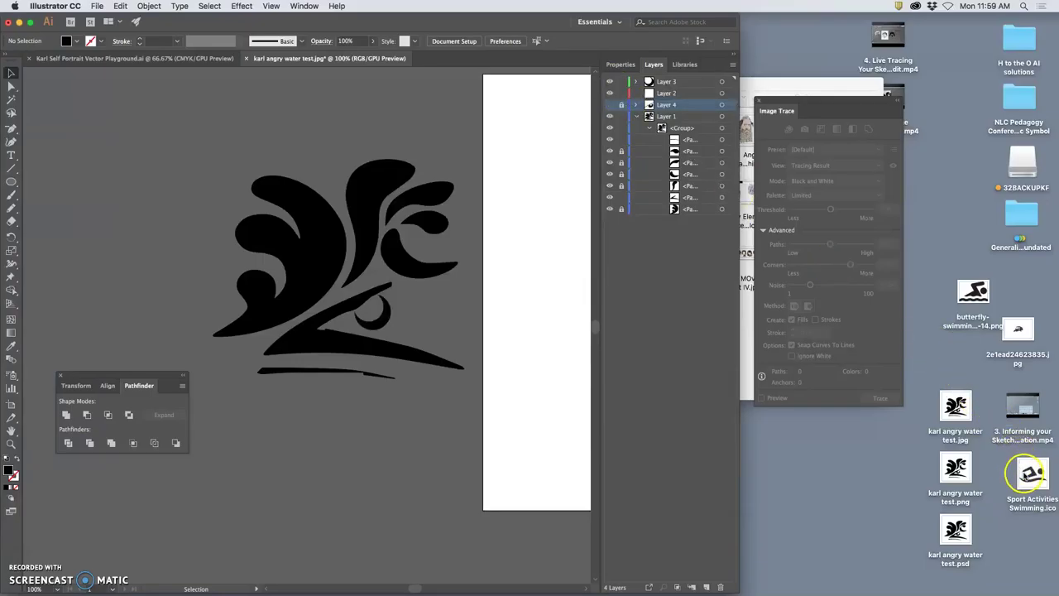
Open Sport Activities Swimming.ico from the desktop in Preview, look through its icon sizes and close it
double_click(1028, 455)
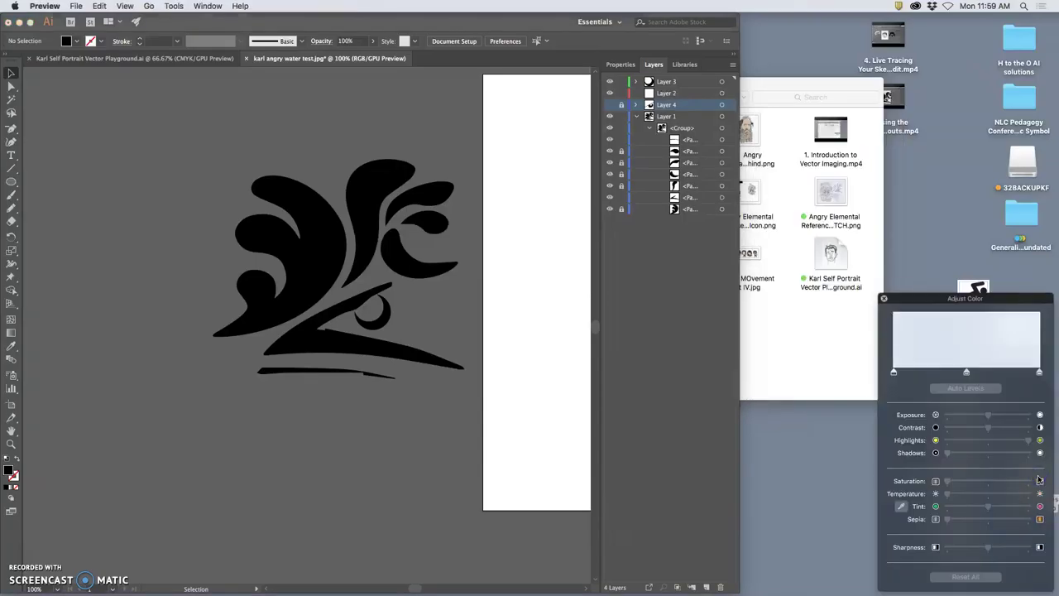
scroll(99, 176, down, 10)
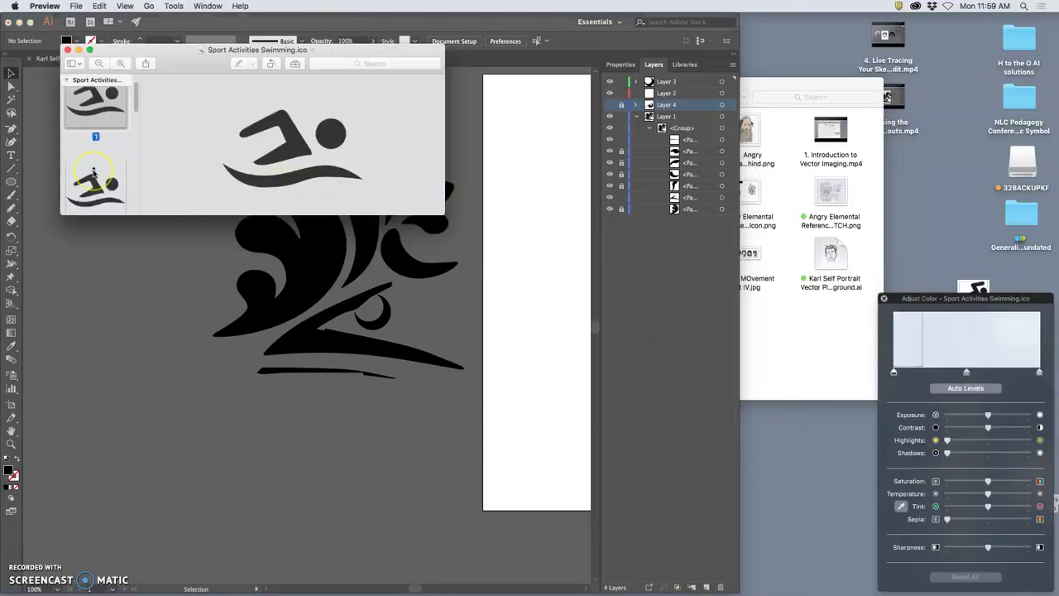
scroll(94, 173, up, 10)
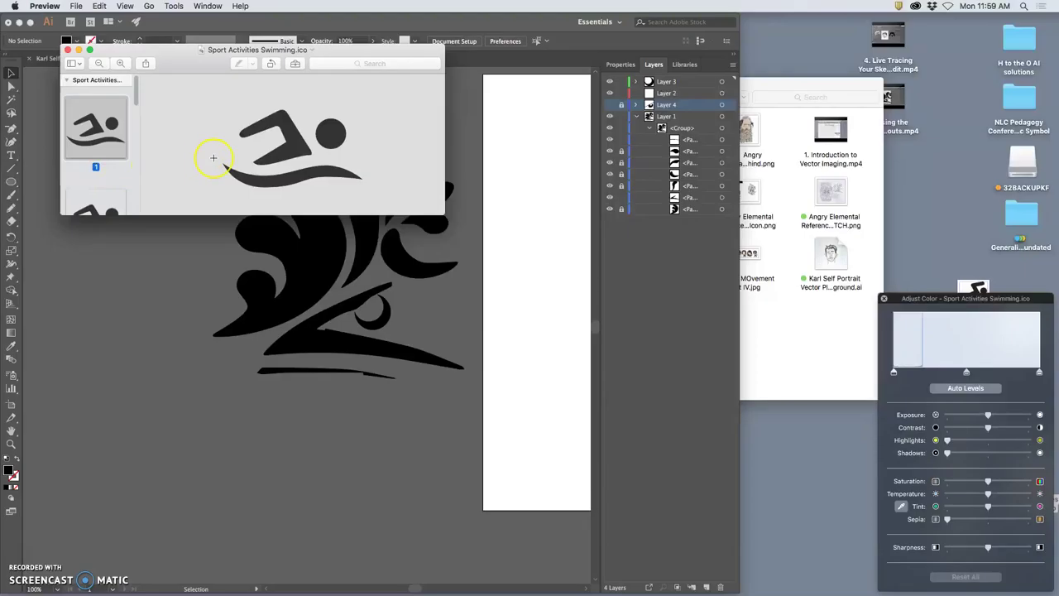
key(Down)
key(Down)
key(Down)
key(Down)
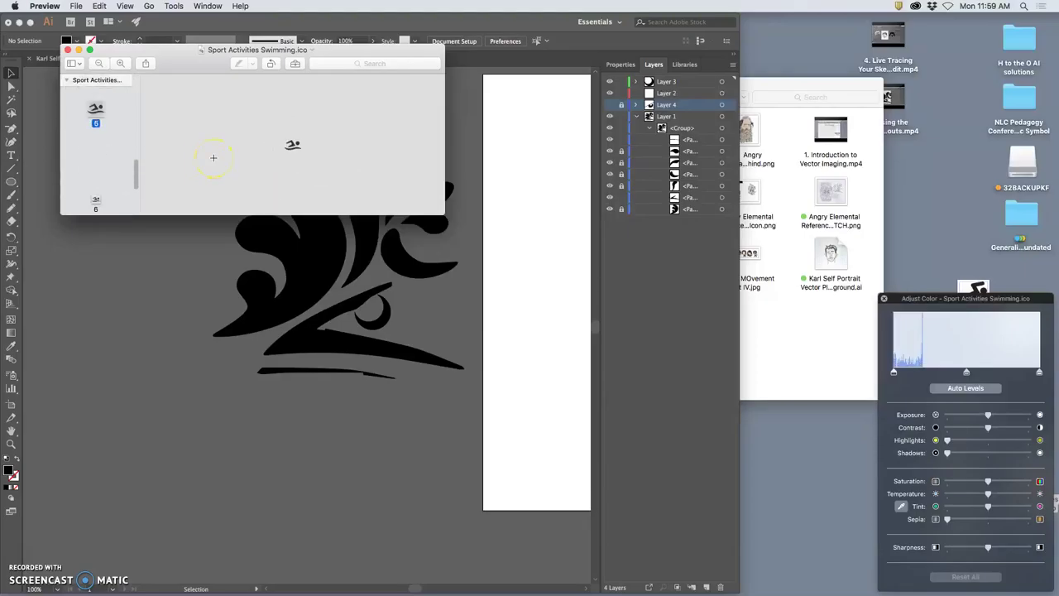
key(Up)
key(Up)
key(Up)
key(Up)
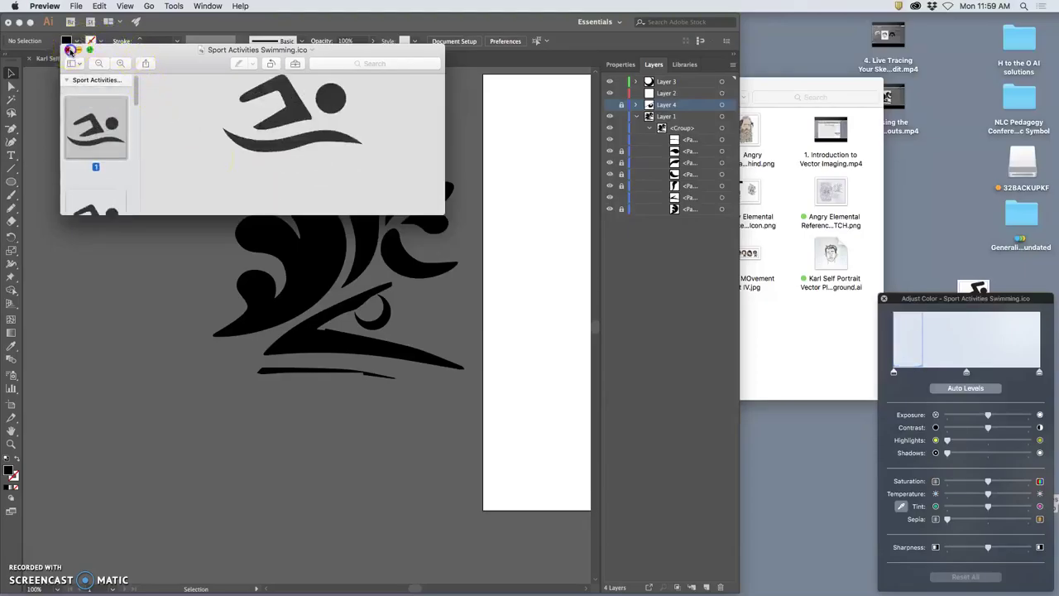
click(70, 49)
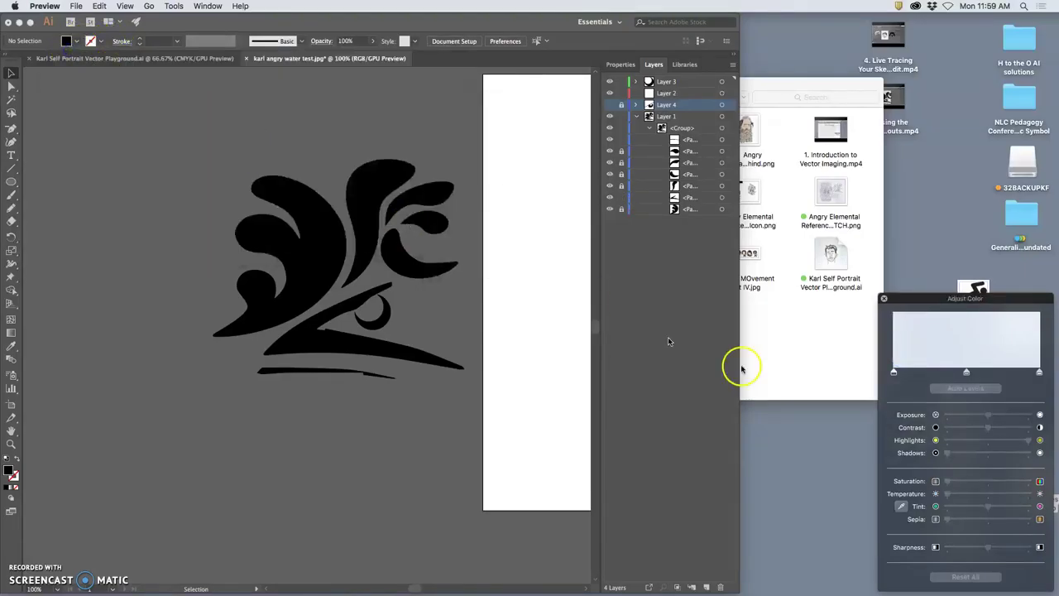
click(834, 449)
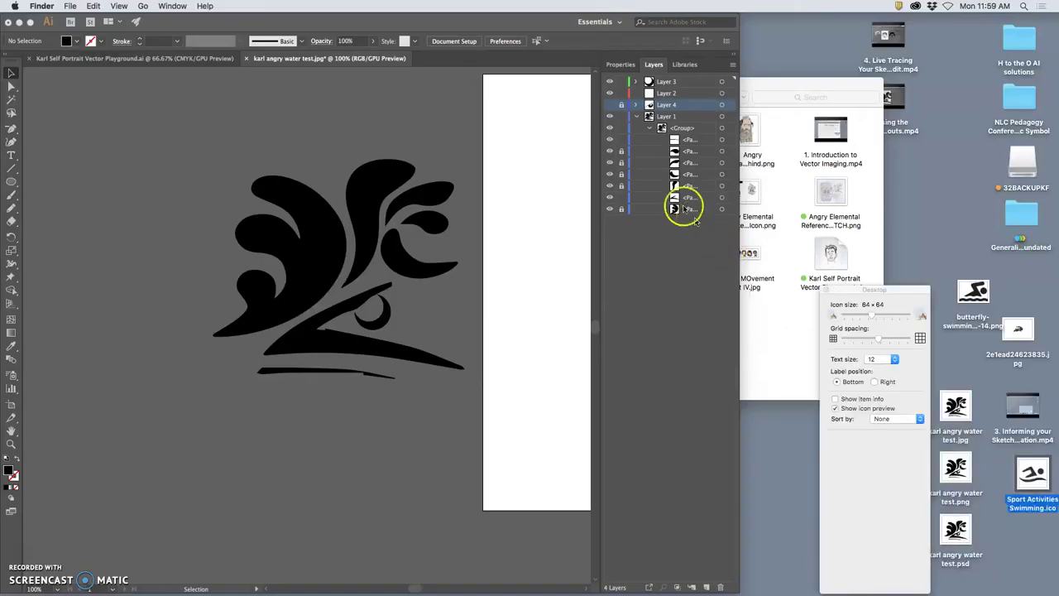
Compare the crescent eye on Layer 3 with the eye on Layer 4 by switching the layers' visibility
click(611, 105)
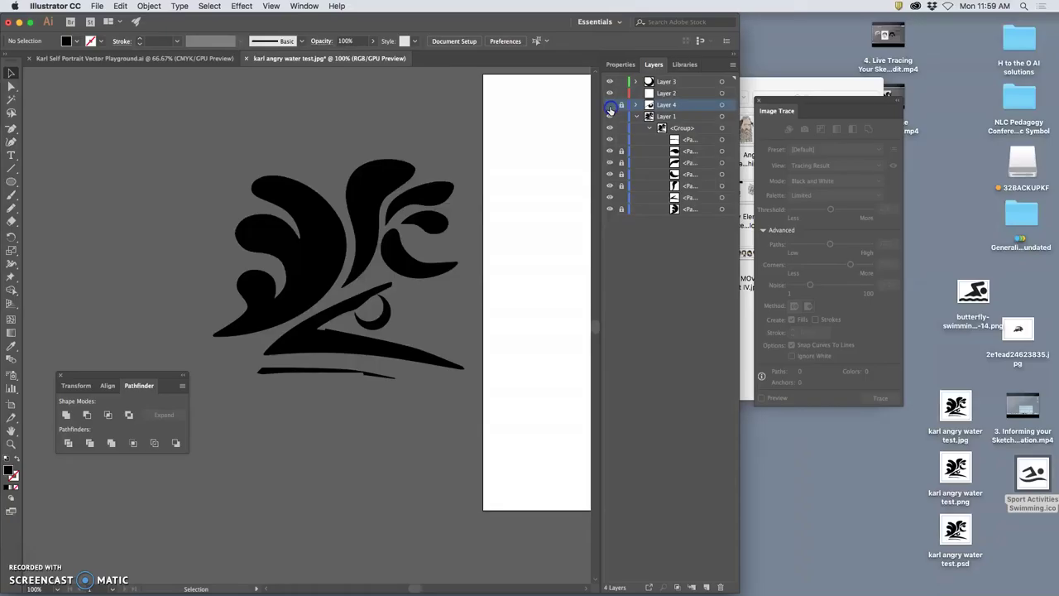
click(612, 82)
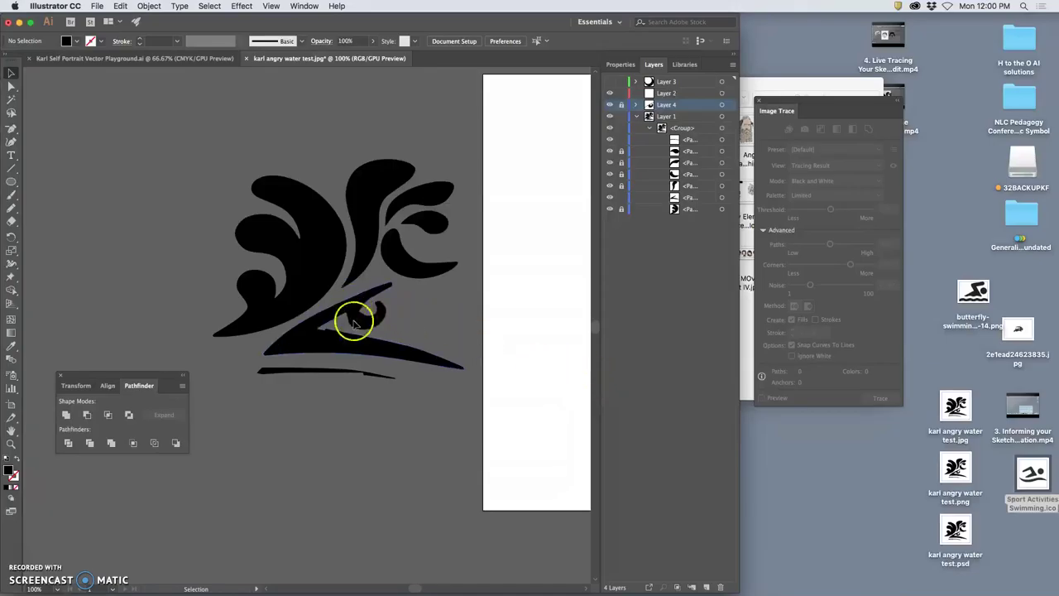
click(610, 105)
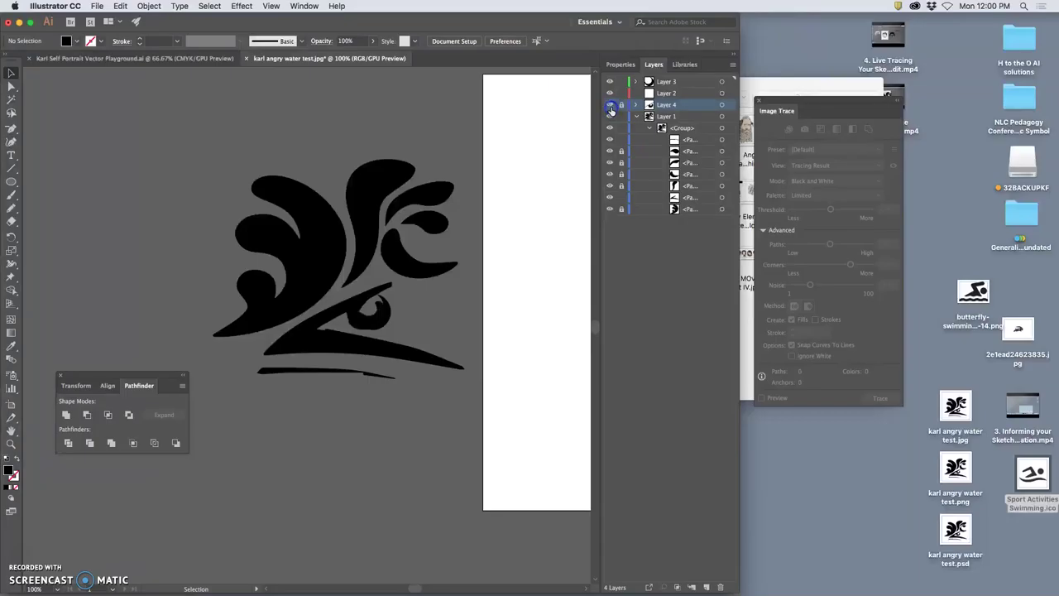
Unlock Layer 4 and check its layer options without changing them
click(672, 82)
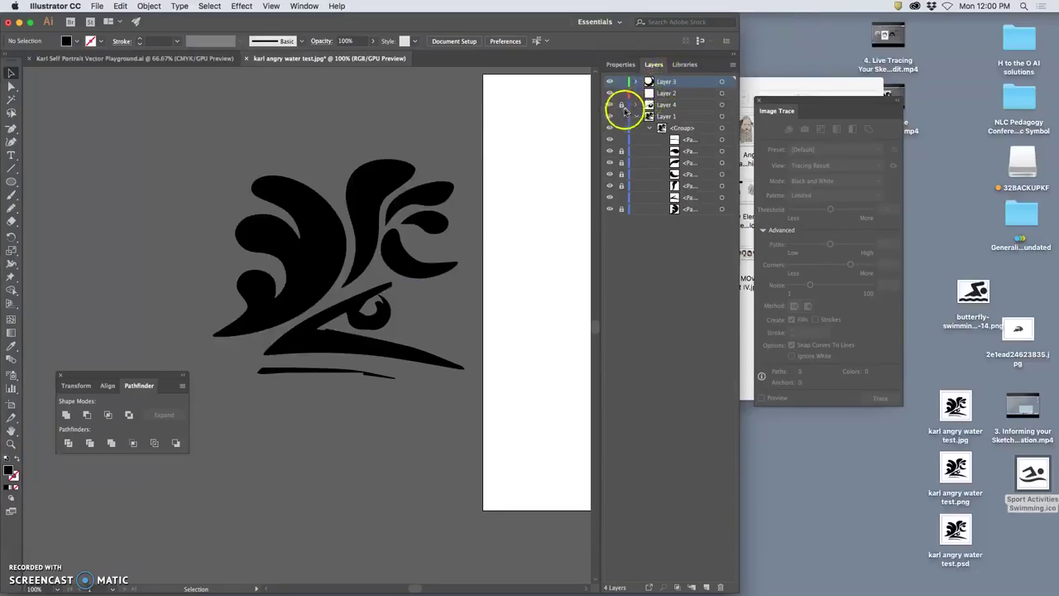
double_click(688, 106)
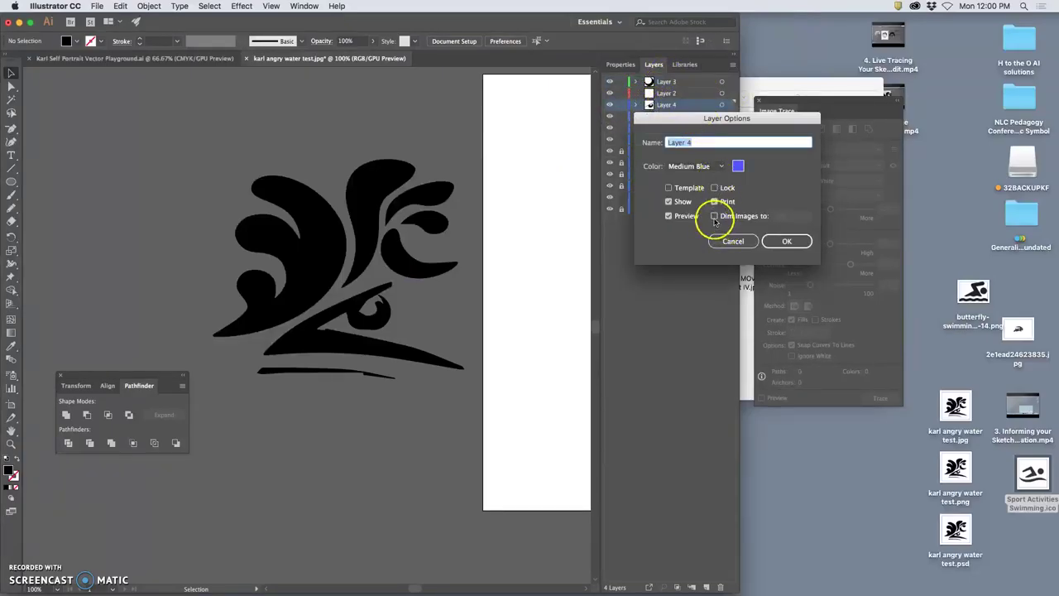
click(733, 241)
Isolate the eye shape on Layer 4 to examine it up close, then compare it against the face shapes on Layer 1
click(611, 116)
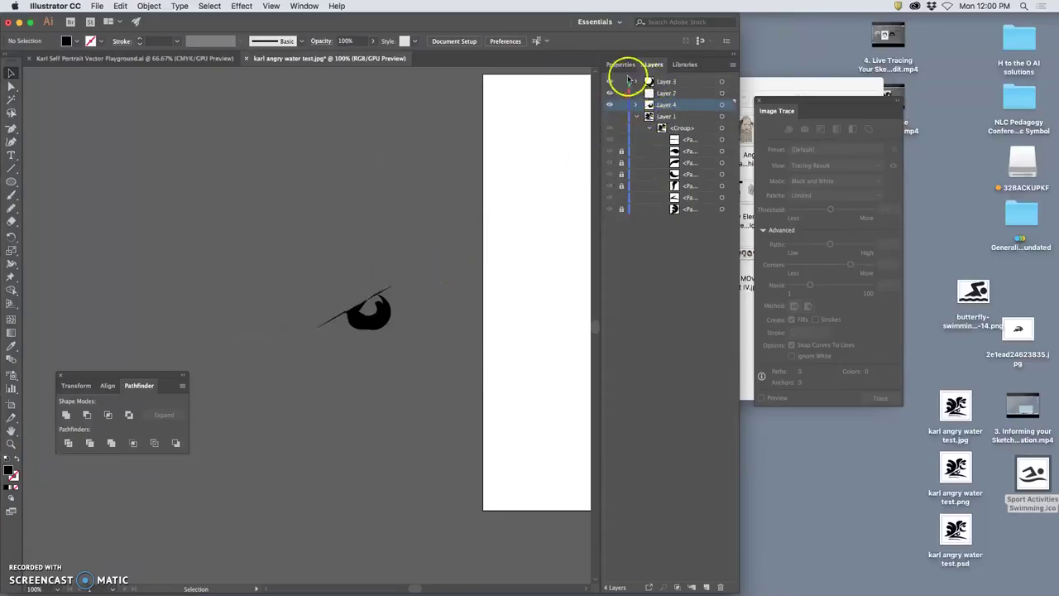
key(super+equal)
key(super+equal)
key(super+equal)
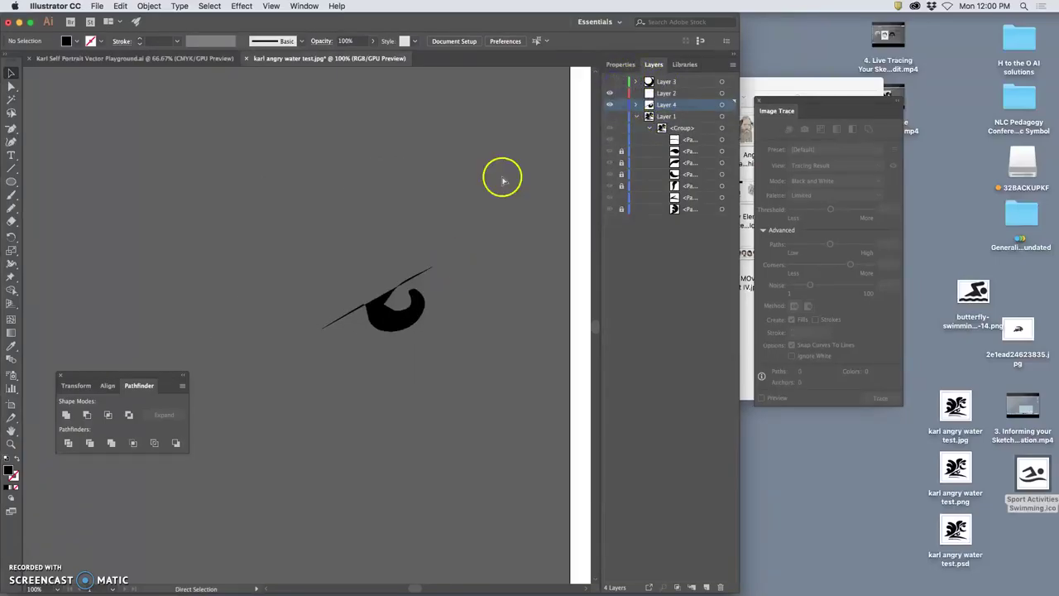
scroll(456, 301, right, 2)
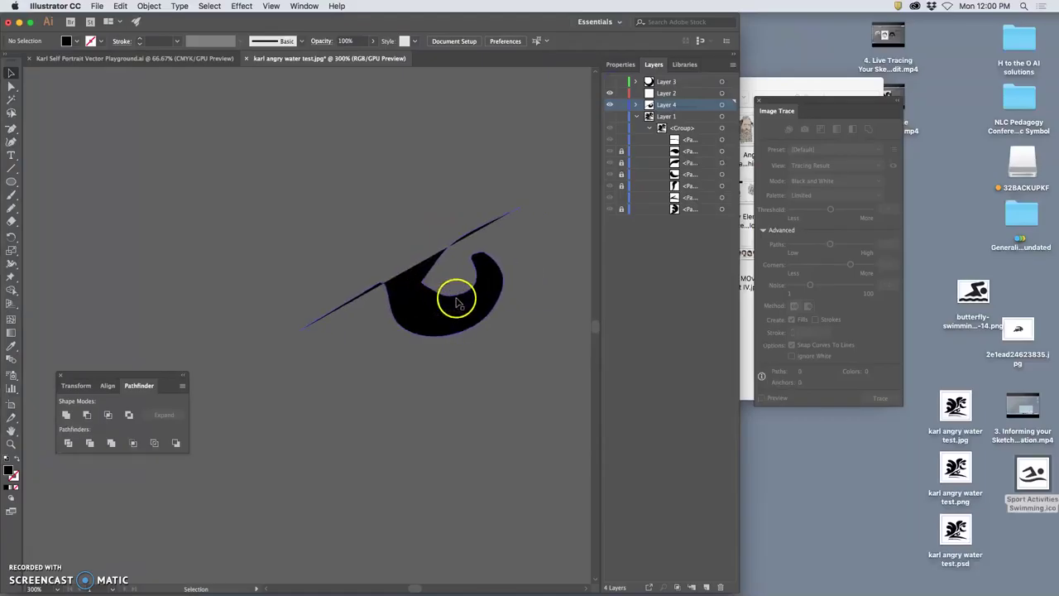
click(610, 116)
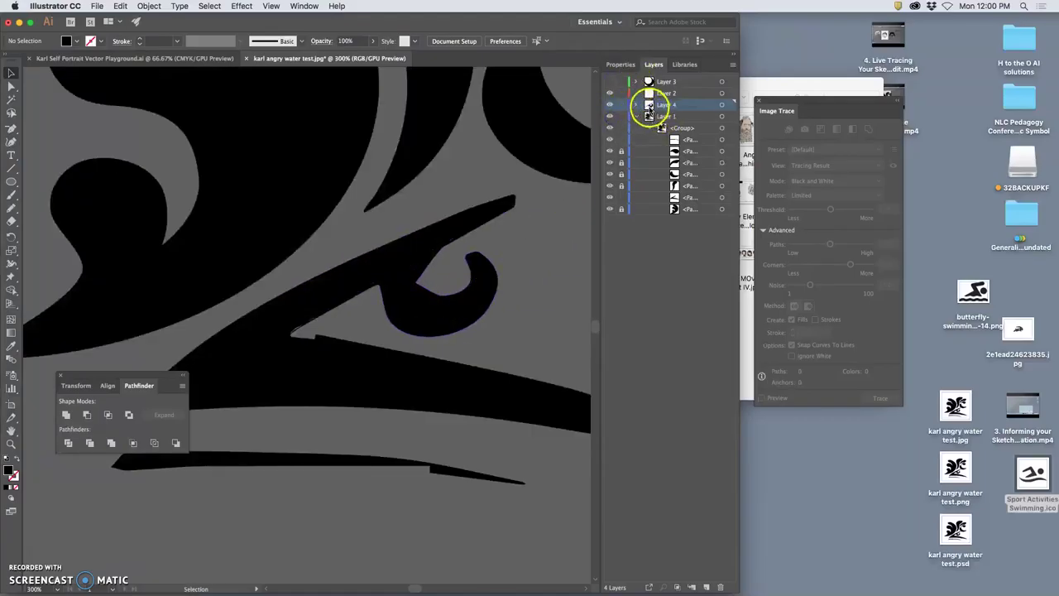
click(666, 115)
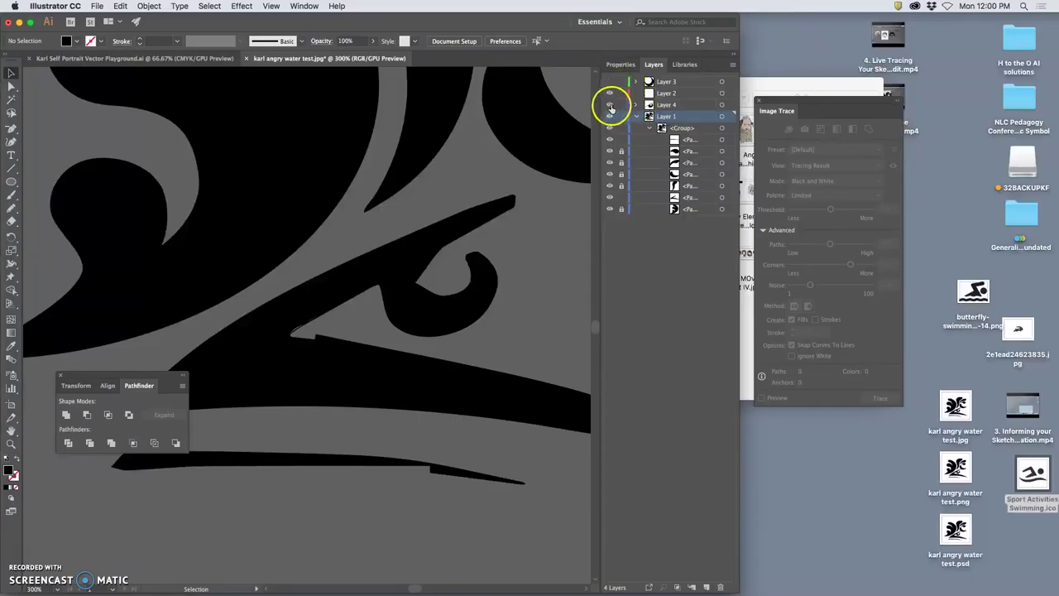
click(610, 105)
click(610, 106)
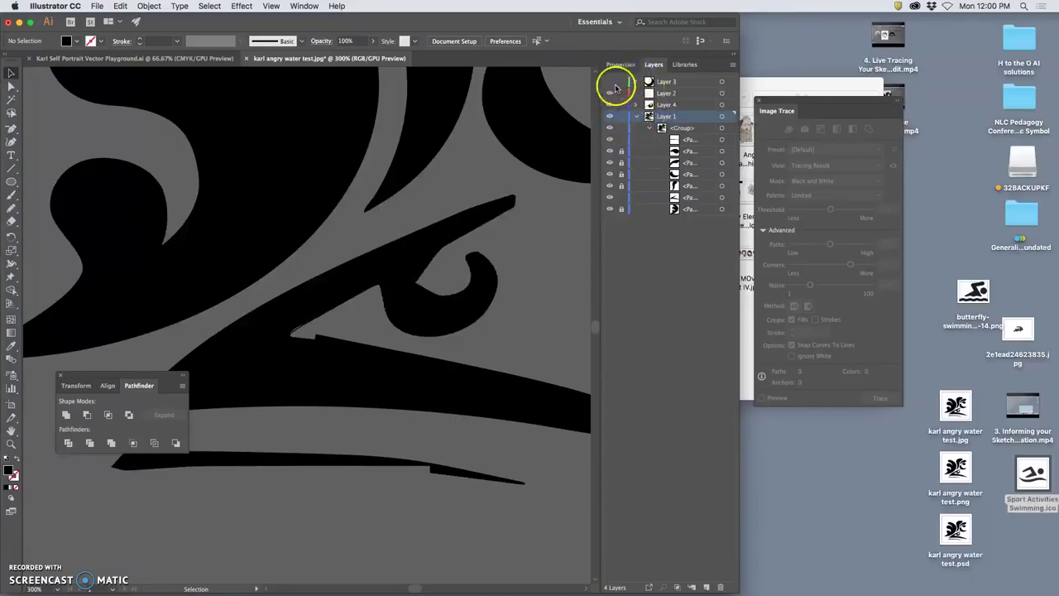
Show Layer 3, move and rotate its crescent to fit over the hooked eye under the brow, and hide Layer 4
click(610, 81)
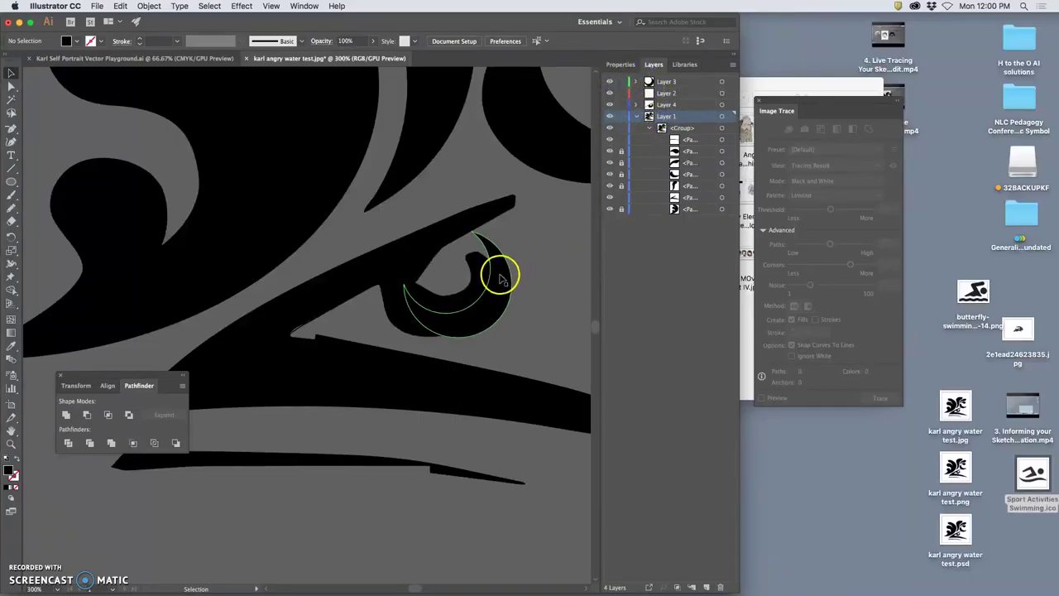
drag(497, 280, 484, 279)
drag(497, 224, 506, 242)
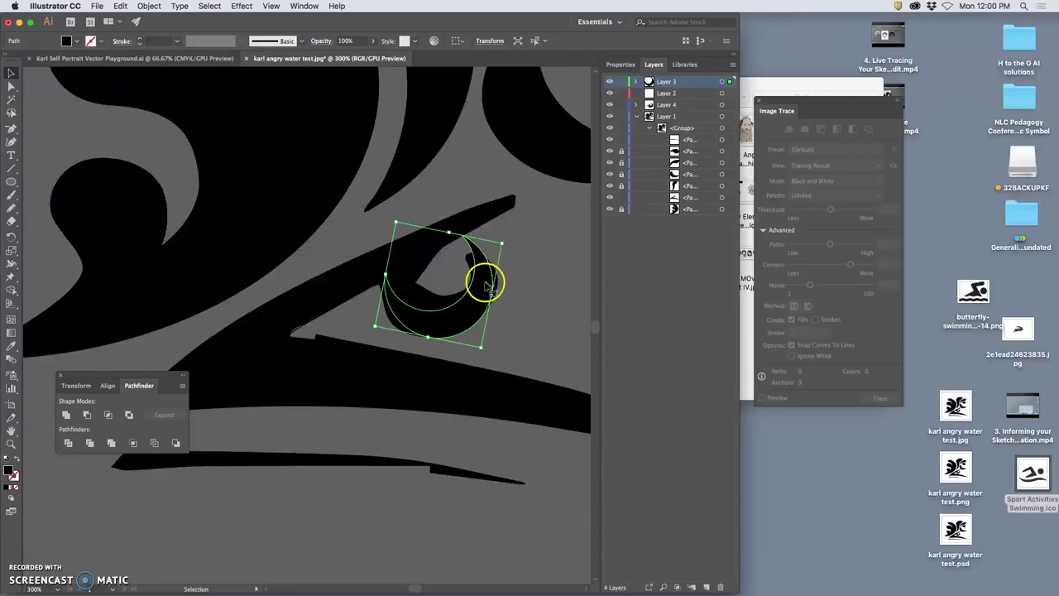
drag(484, 287, 489, 284)
drag(511, 239, 517, 270)
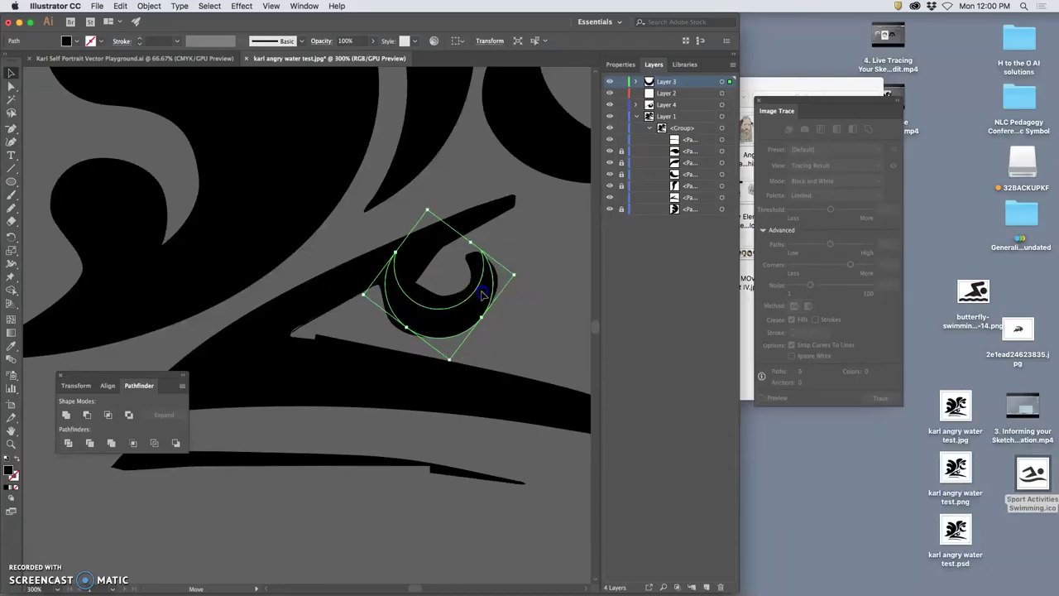
click(551, 282)
click(610, 106)
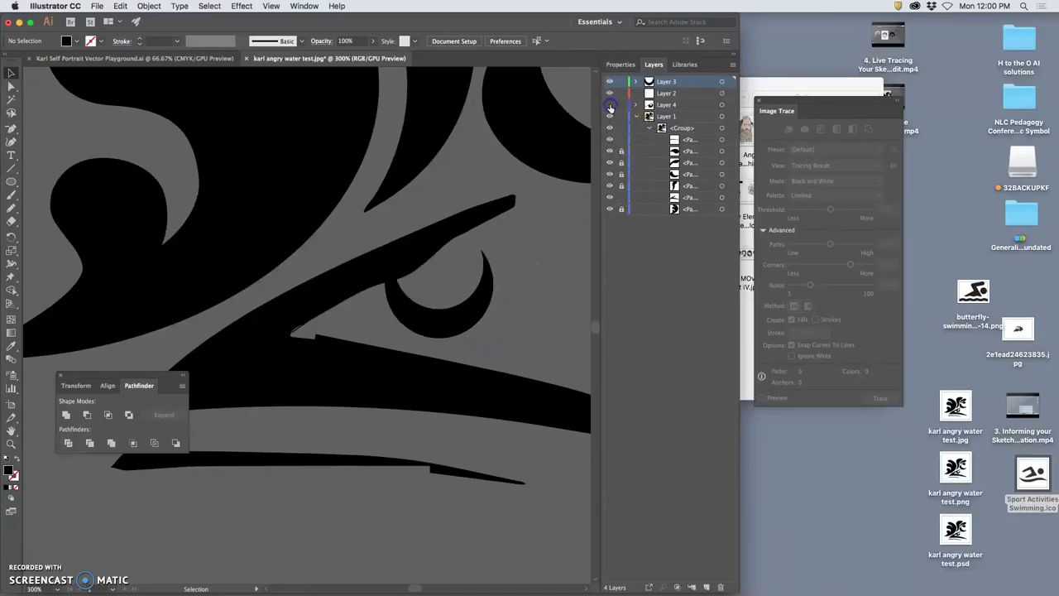
key(super+1)
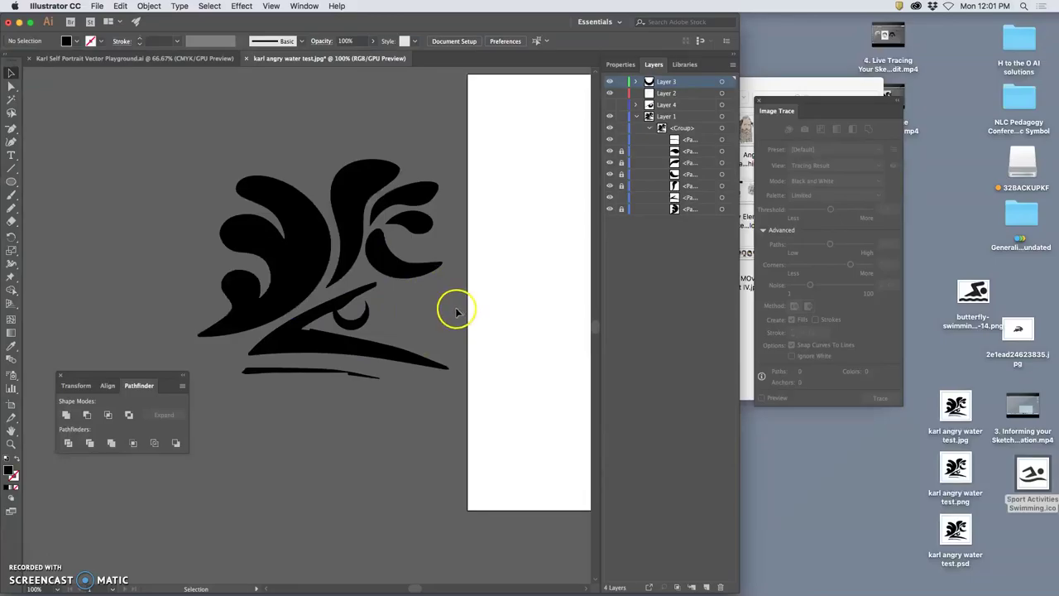
Add an anchor point on the crescent's inner edge, just below its tip where it overlaps the brow
key(super+equal)
key(super+equal)
key(super+equal)
key(super+equal)
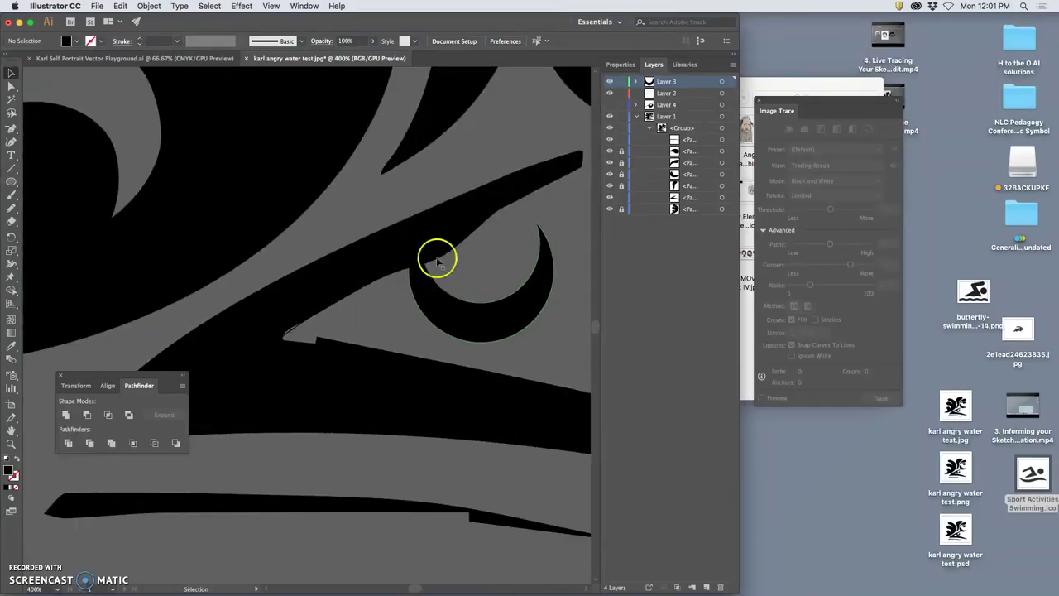
click(444, 303)
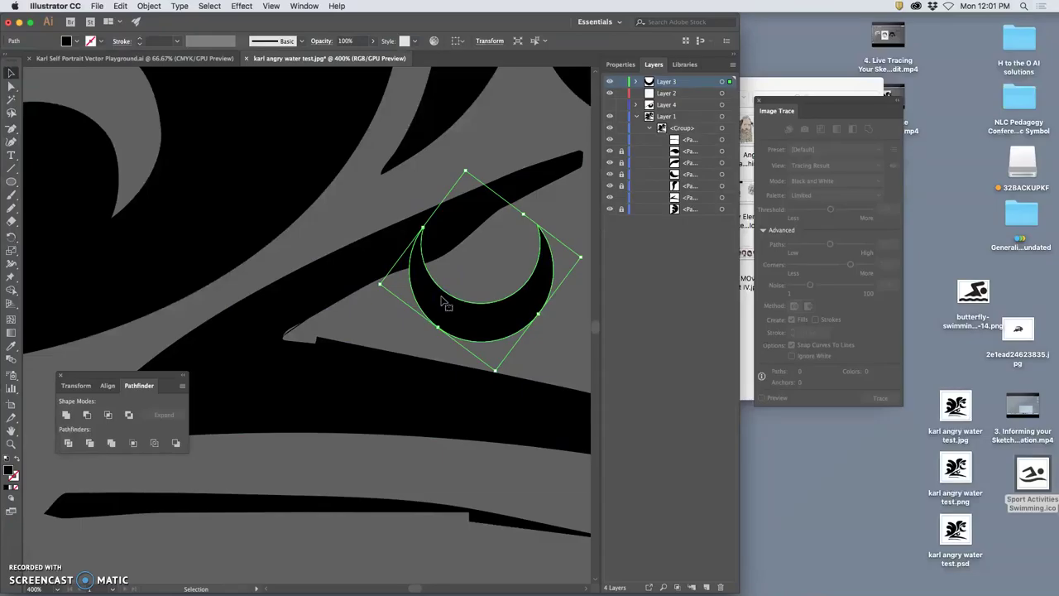
click(11, 86)
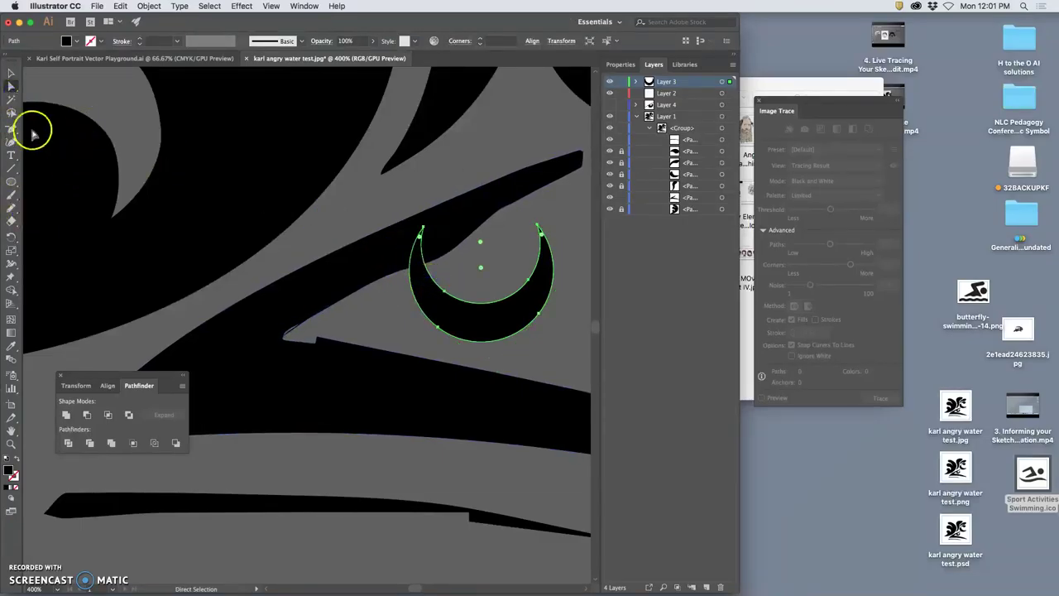
click(435, 230)
click(12, 129)
click(80, 141)
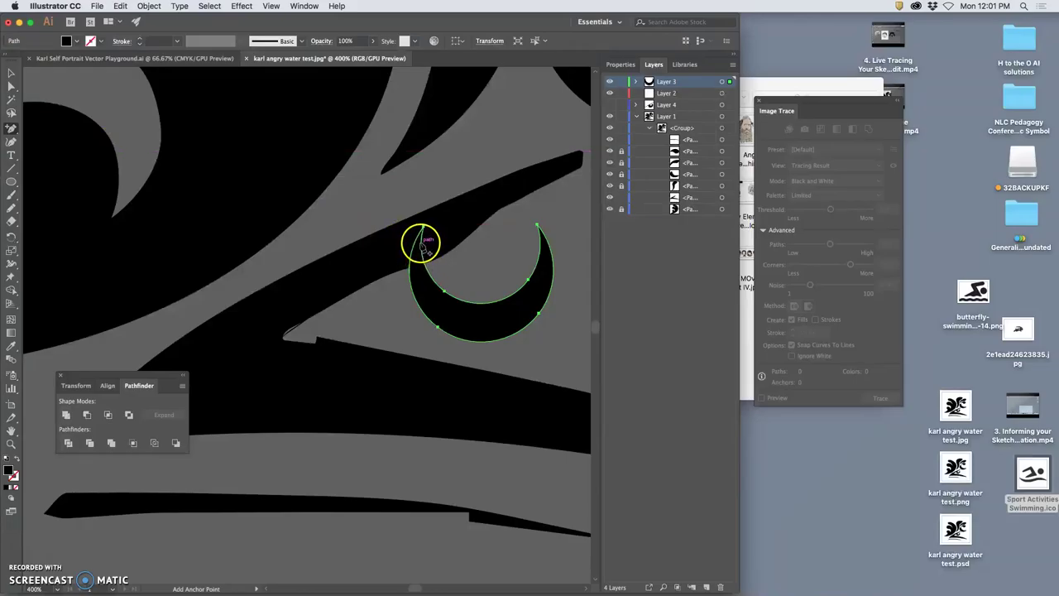
click(422, 241)
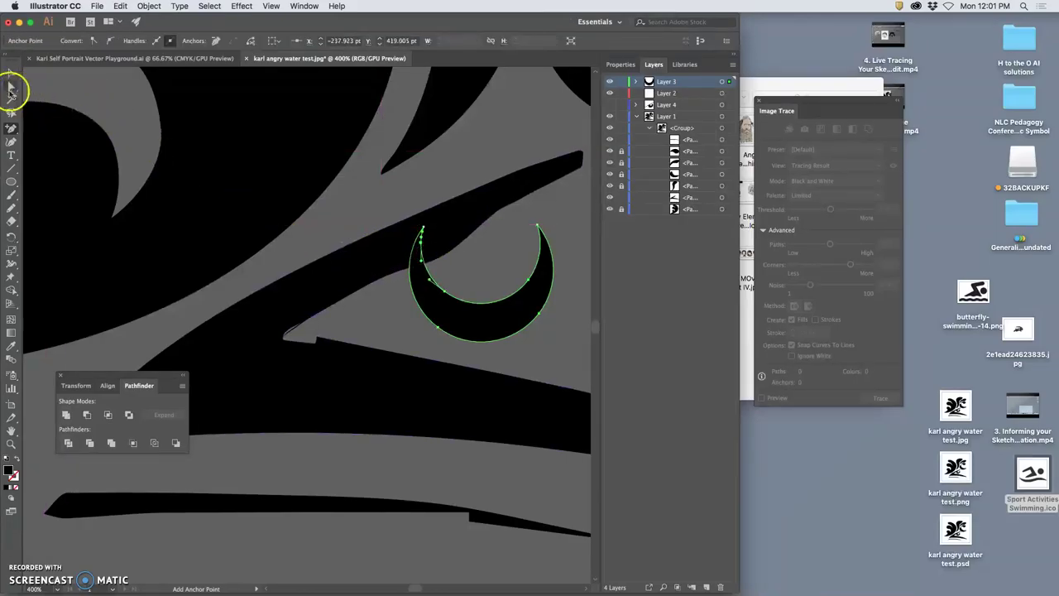
Pull the new anchor point inward with Direct Selection to thicken the crescent where it meets the brow
click(12, 85)
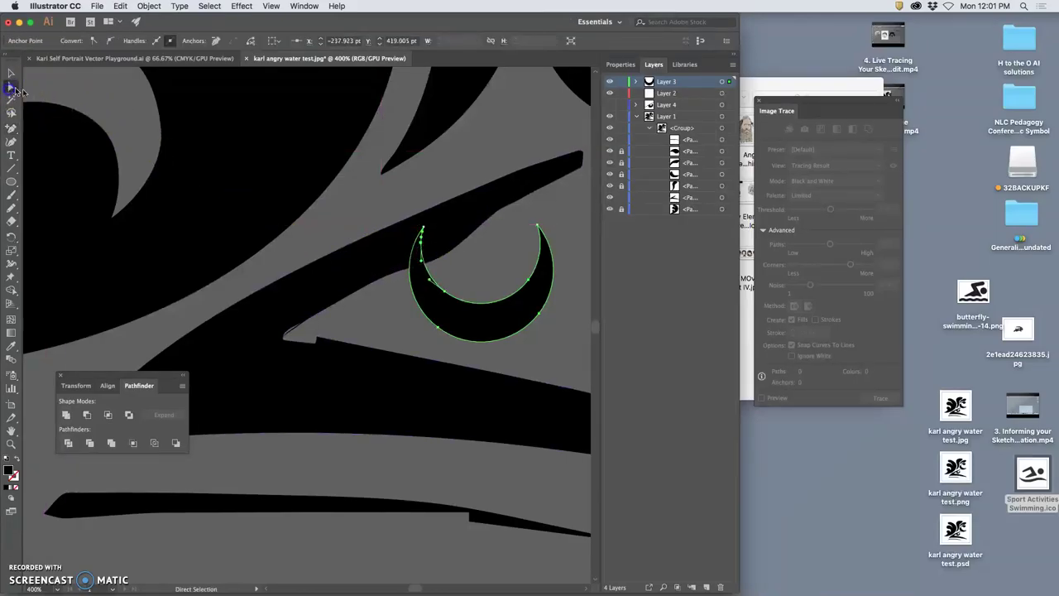
mouse_move(423, 245)
mouse_down()
mouse_move(436, 236)
mouse_move(438, 253)
mouse_move(425, 251)
mouse_move(441, 239)
mouse_up()
click(436, 255)
click(473, 262)
click(465, 276)
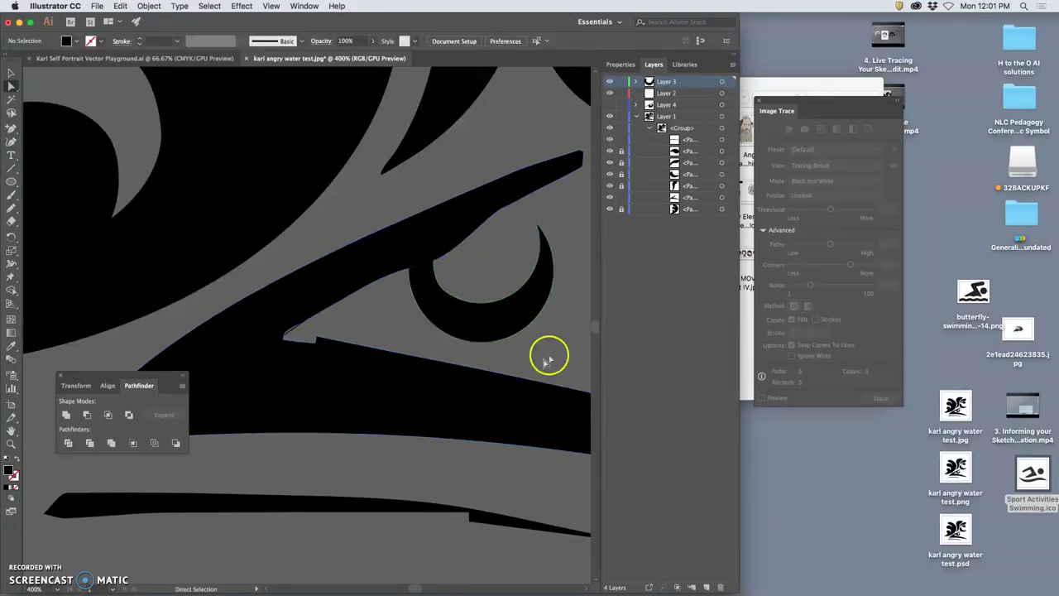
Smooth the crescent's inner edge with the Smooth tool where the added anchor point left it uneven
click(438, 296)
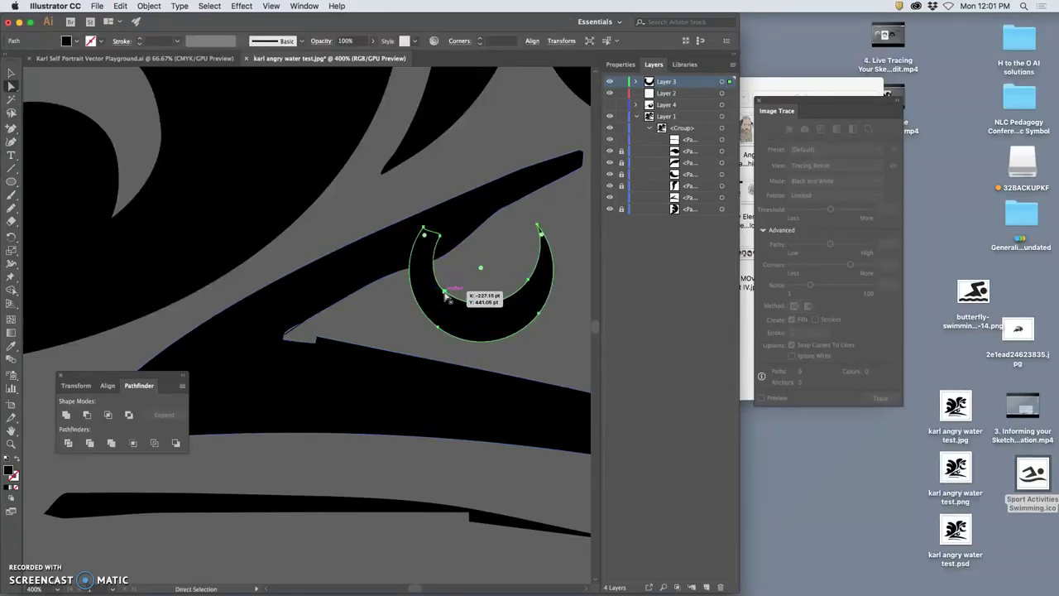
drag(445, 292, 446, 293)
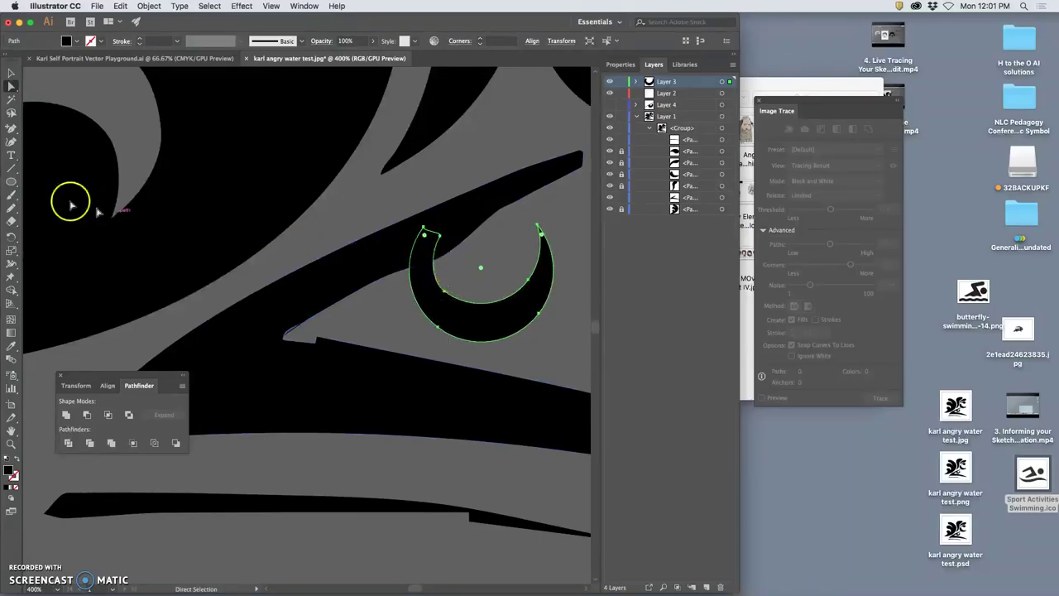
click(11, 209)
click(11, 210)
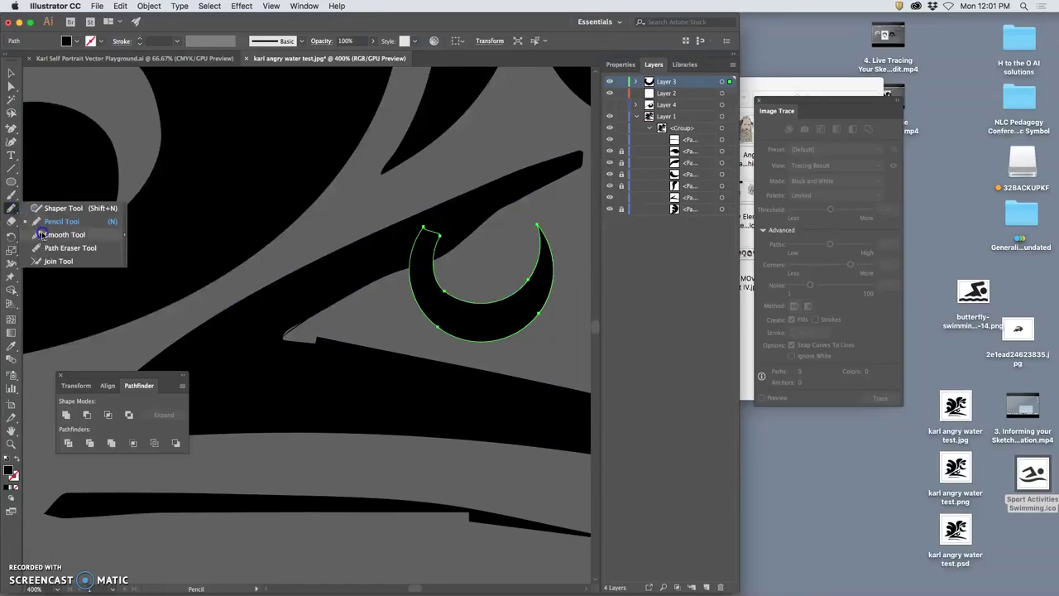
click(43, 234)
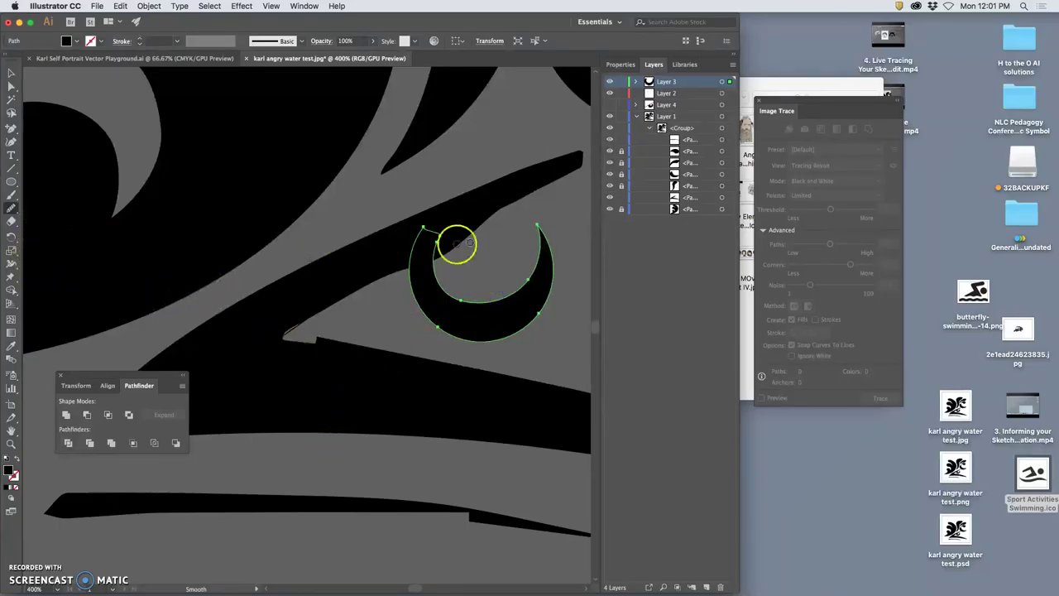
key(a)
key(super+minus)
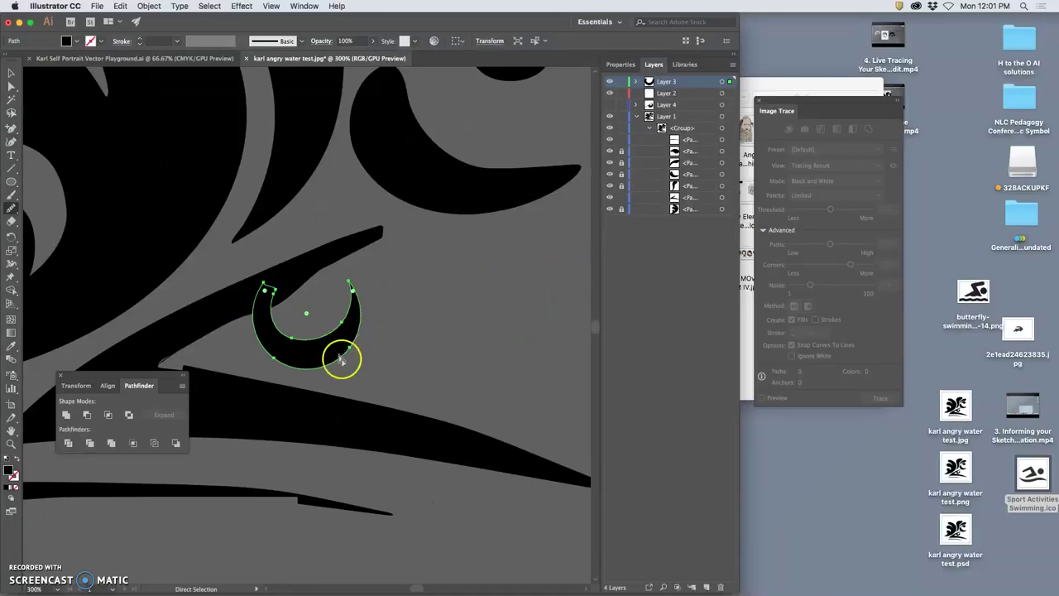
drag(359, 358, 413, 233)
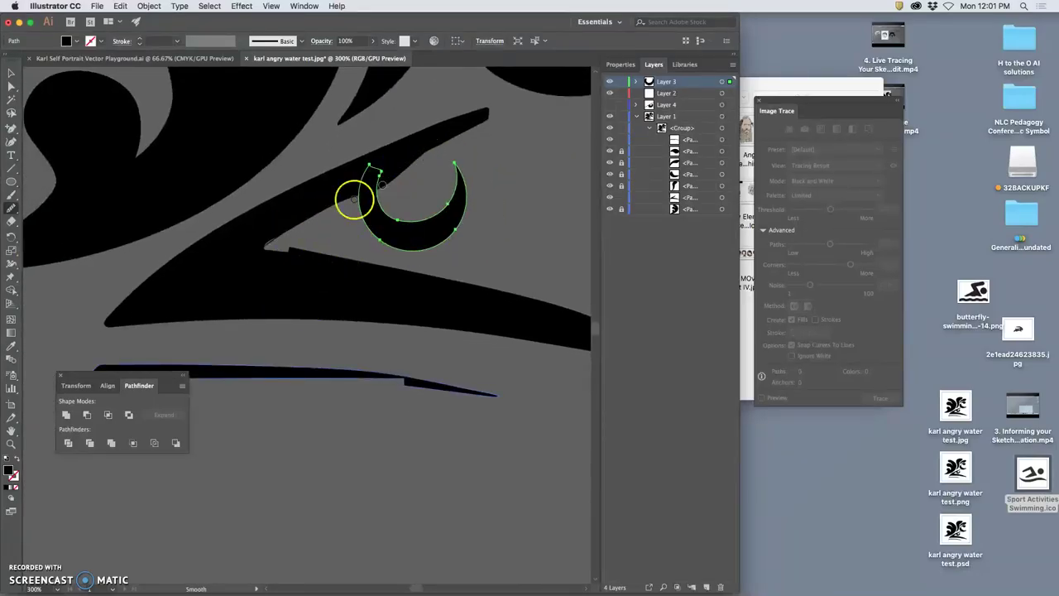
drag(359, 199, 418, 165)
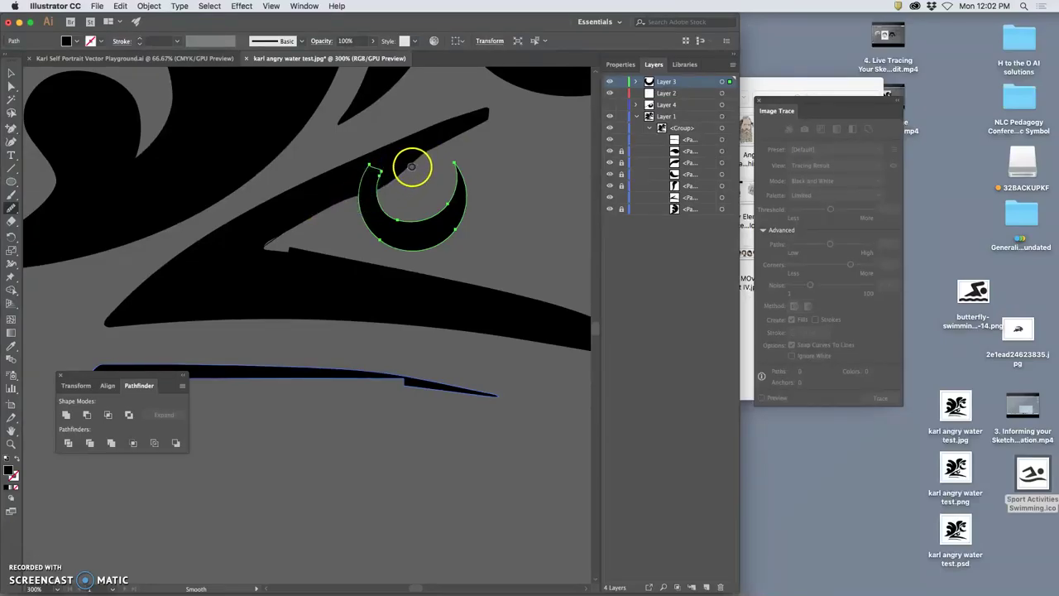
Lock Layers 3 and 2, leave Layer 1 unlocked, and target its artwork to select the unlocked brow and mouth shapes
click(11, 74)
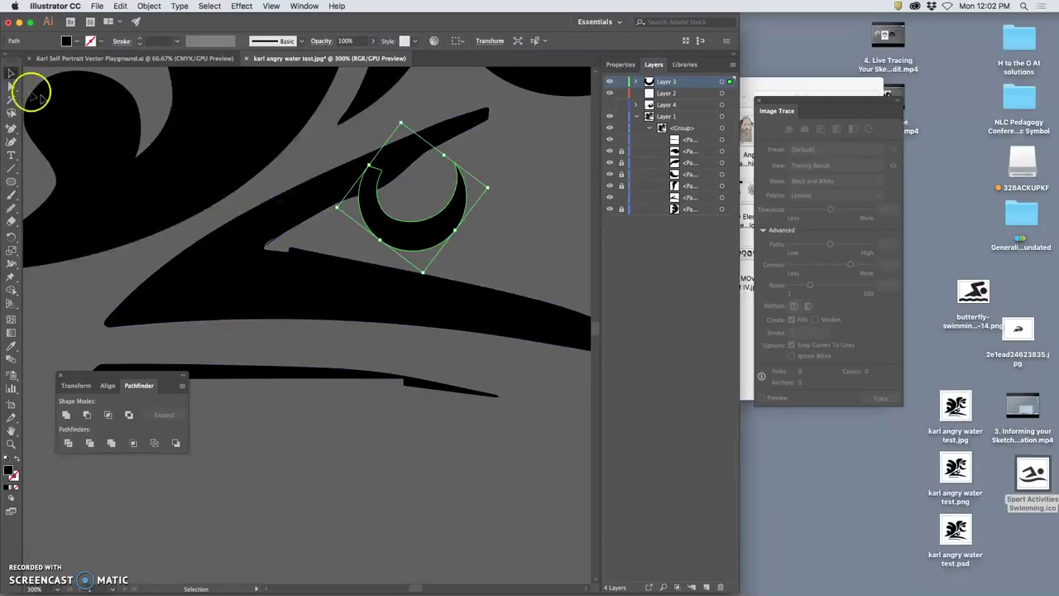
click(11, 87)
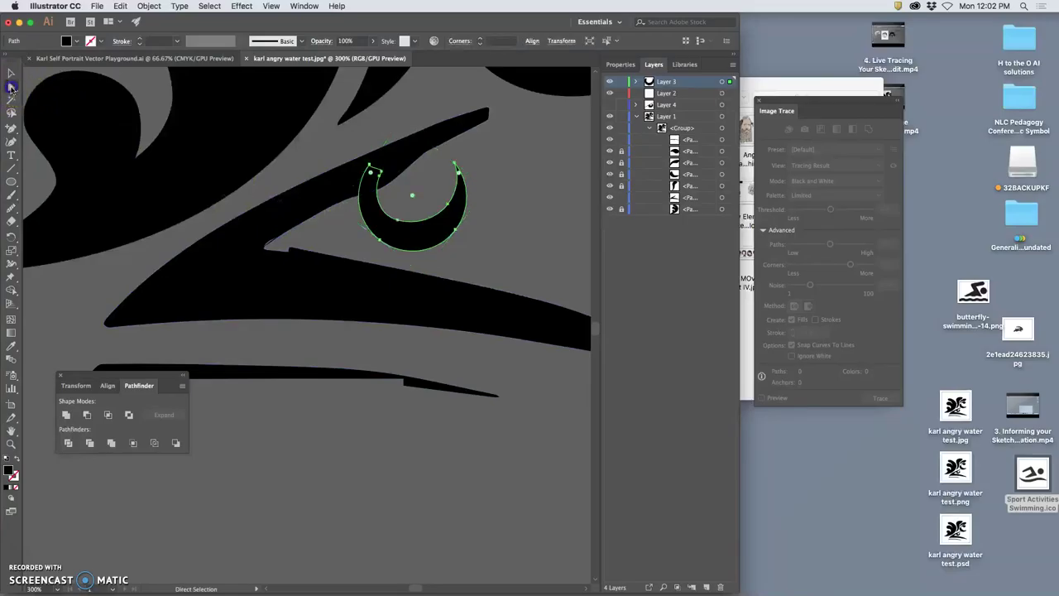
click(620, 81)
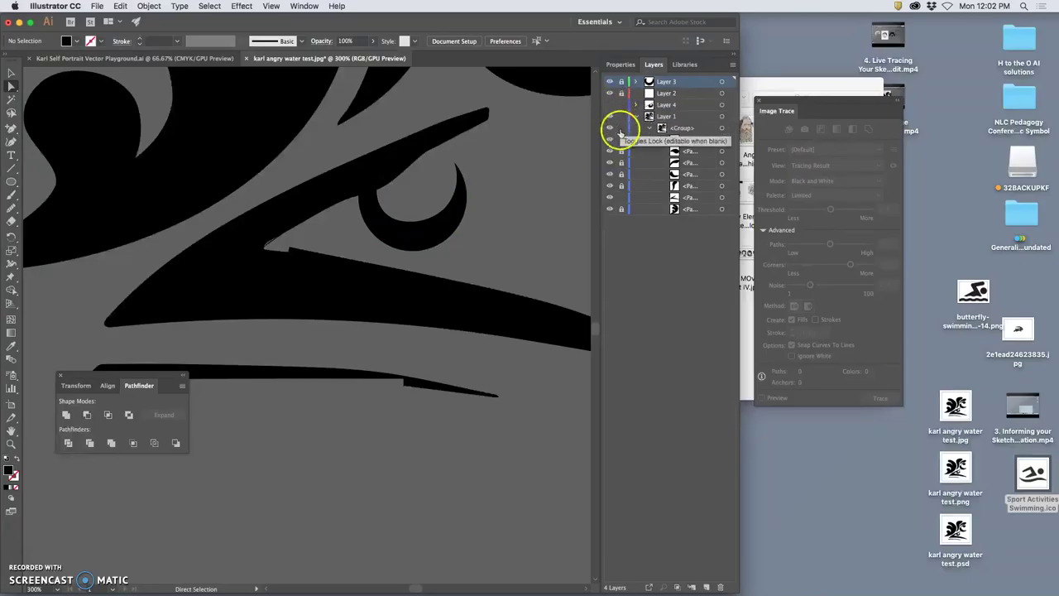
click(622, 116)
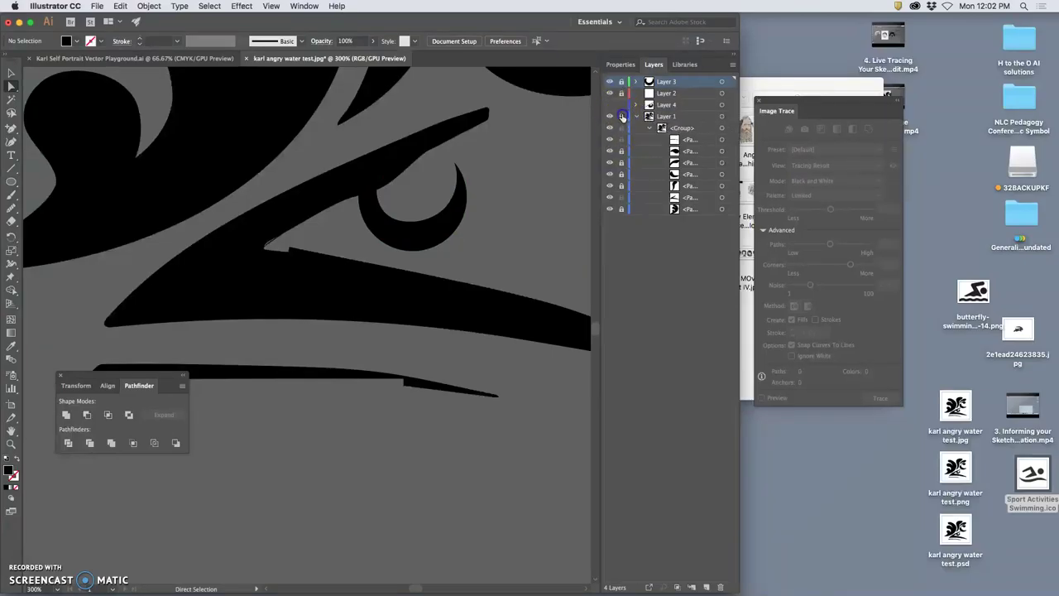
click(721, 116)
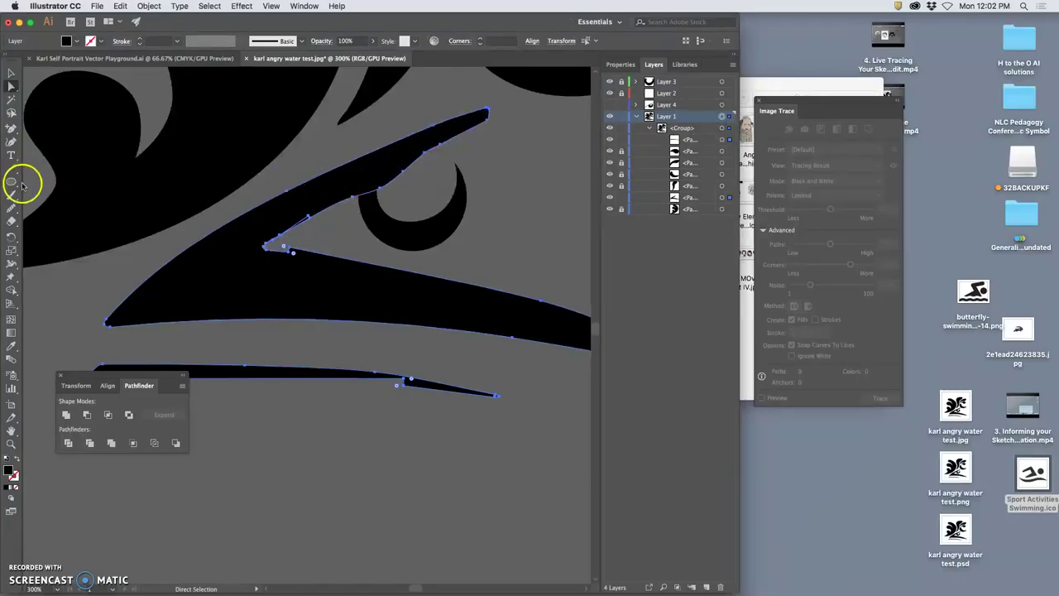
Redraw the brow's underside and the notched inner corner with the Pencil tool to remove the bump and the step
drag(13, 196, 49, 219)
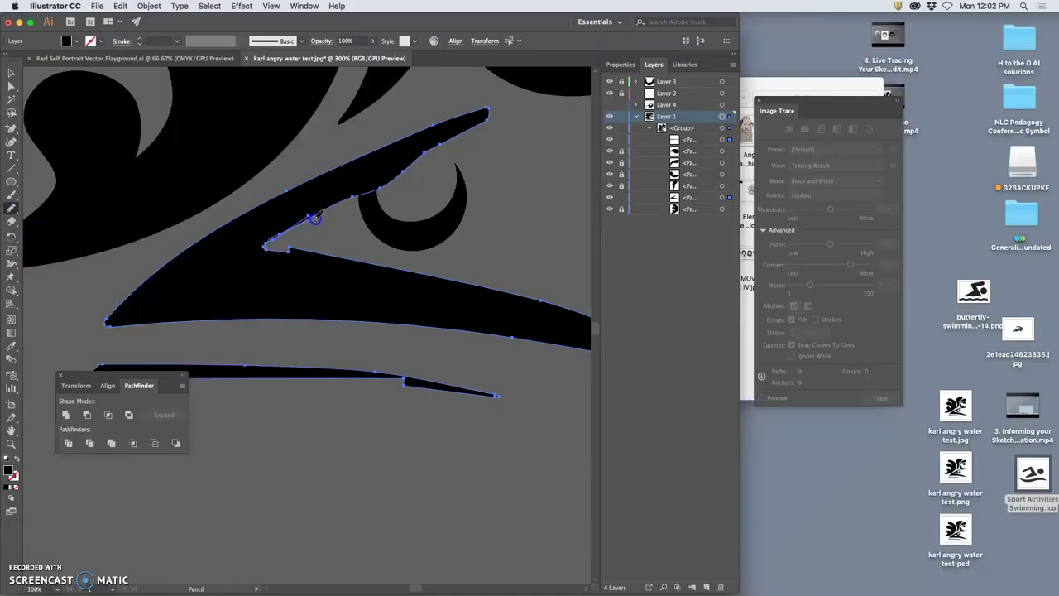
drag(440, 147, 446, 142)
mouse_move(310, 248)
mouse_down()
mouse_move(281, 244)
mouse_move(312, 222)
mouse_up()
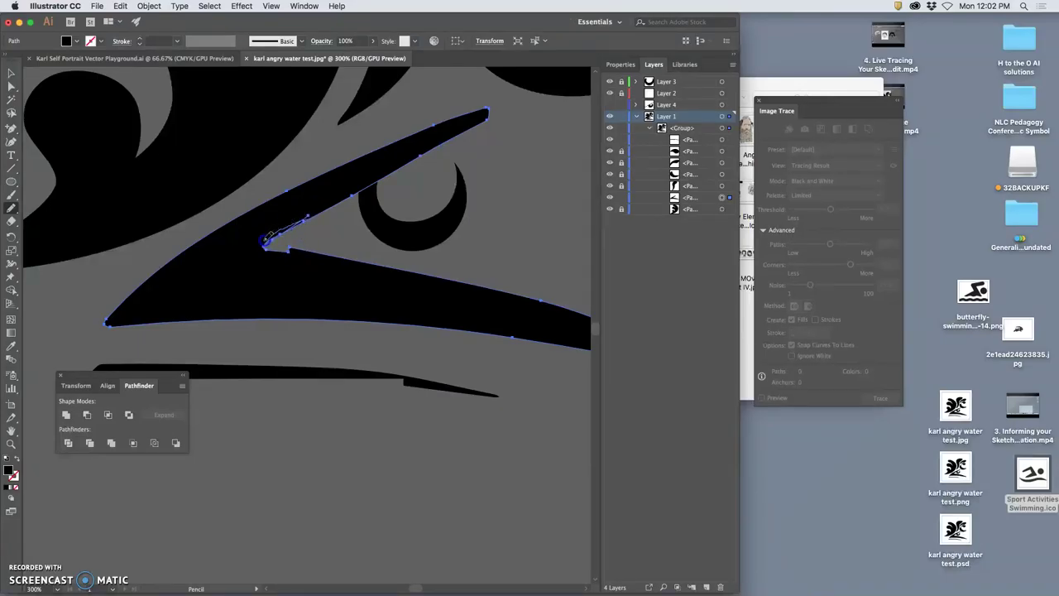
drag(295, 284, 305, 218)
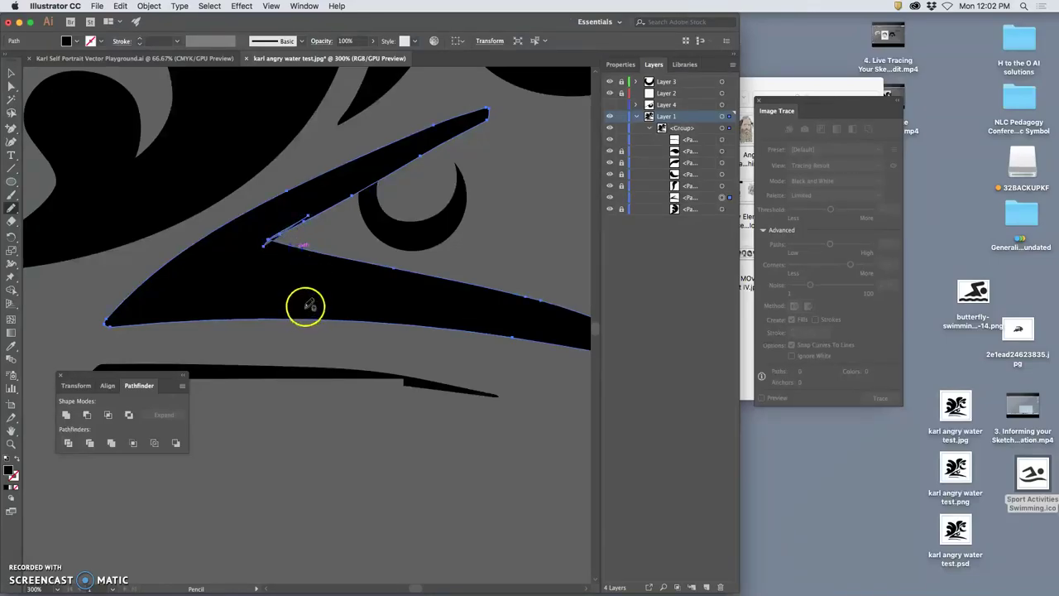
Delete the stray anchor points that form the overlapping slivers at the inner corner beneath the brow
key(super+plus)
key(super+plus)
key(super+plus)
drag(171, 290, 444, 208)
key(super+equal)
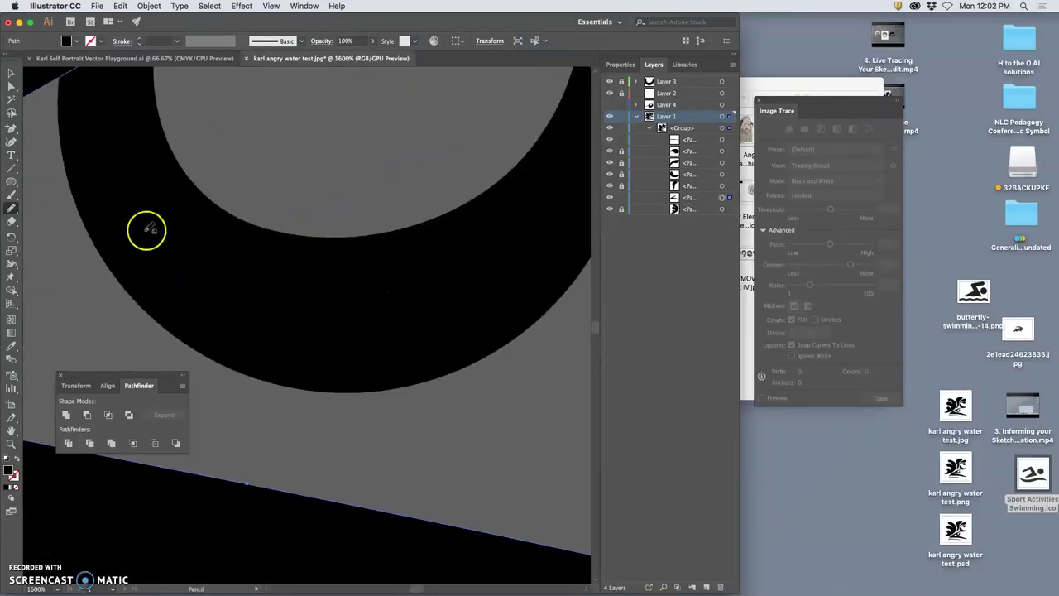
drag(135, 237, 513, 196)
drag(191, 269, 329, 200)
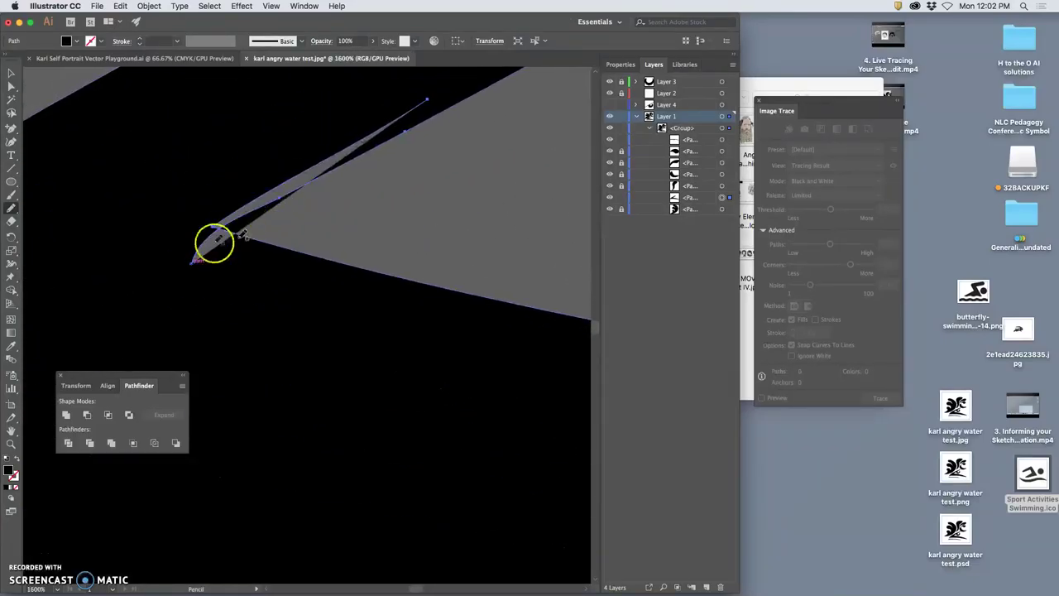
click(11, 126)
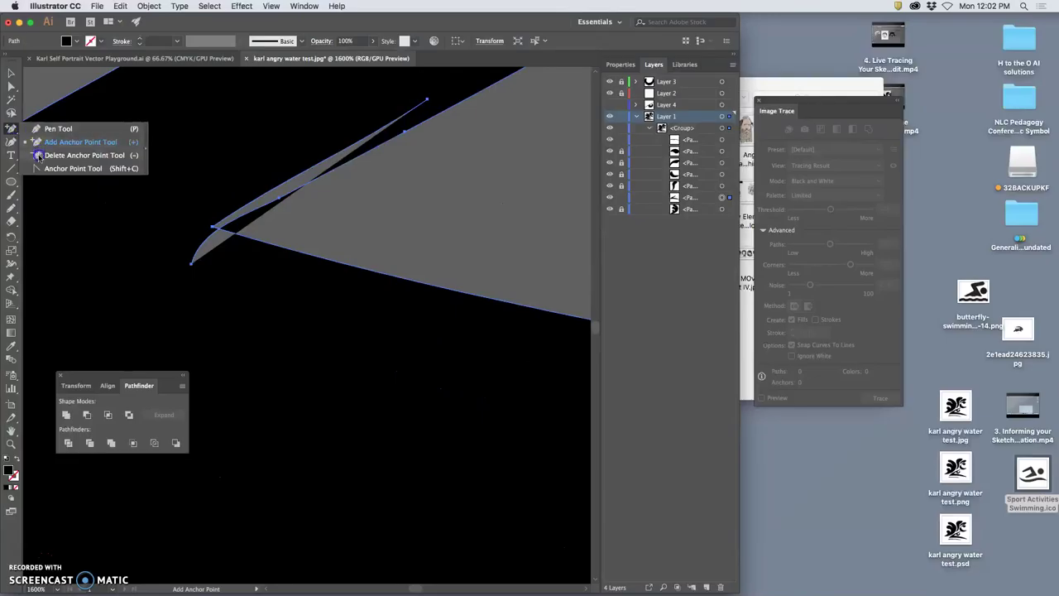
click(39, 156)
click(192, 263)
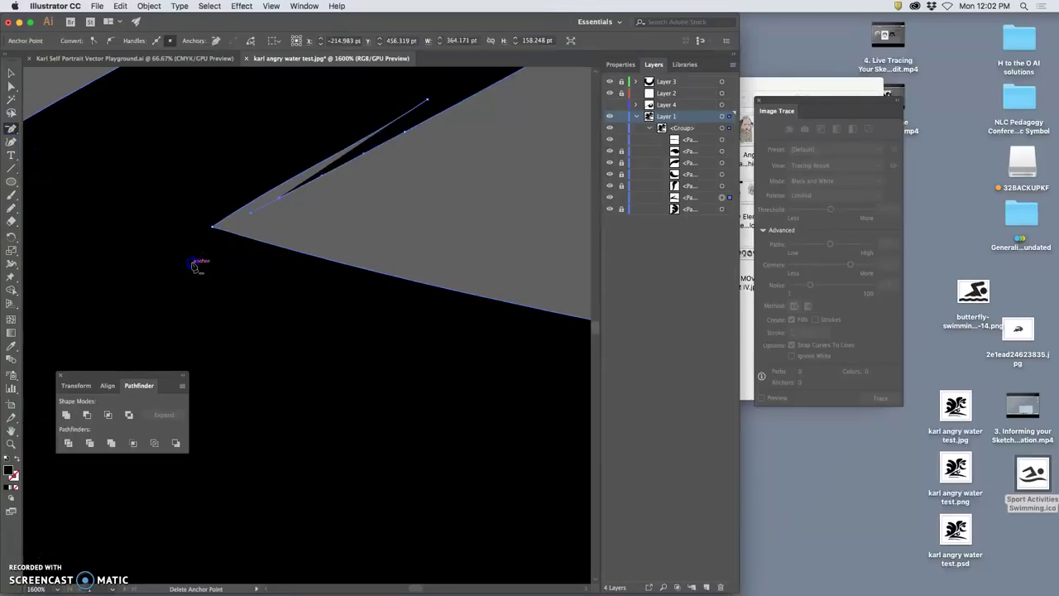
click(427, 101)
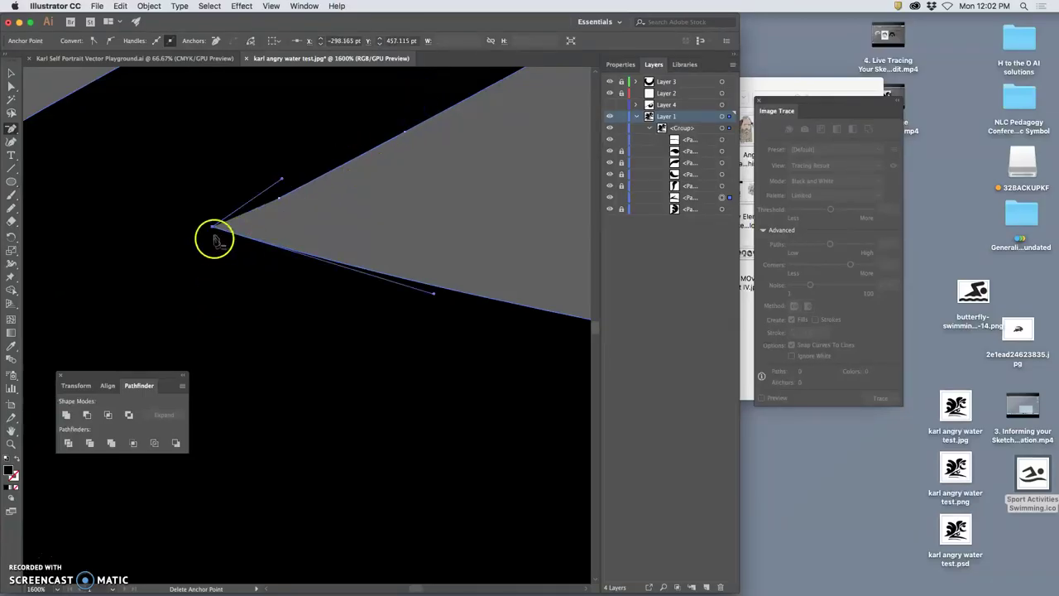
Try to redraw the lower edge of the inner eye corner with the Pencil tool
key(super+minus)
key(super+minus)
key(super+minus)
key(super+minus)
key(super+minus)
key(super+minus)
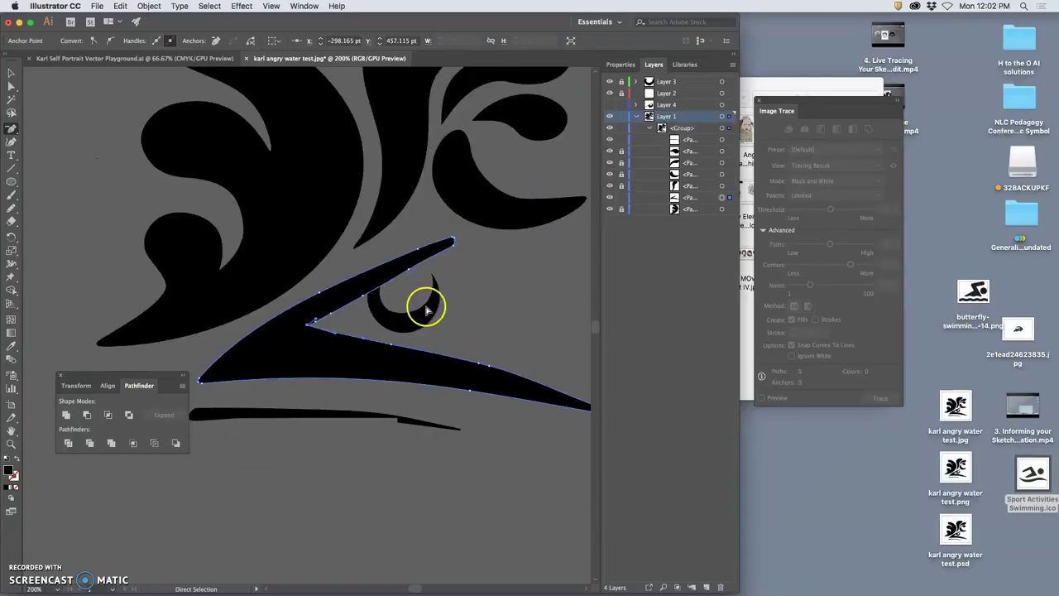
key(super+equal)
key(super+equal)
key(super+equal)
key(super+equal)
key(super+equal)
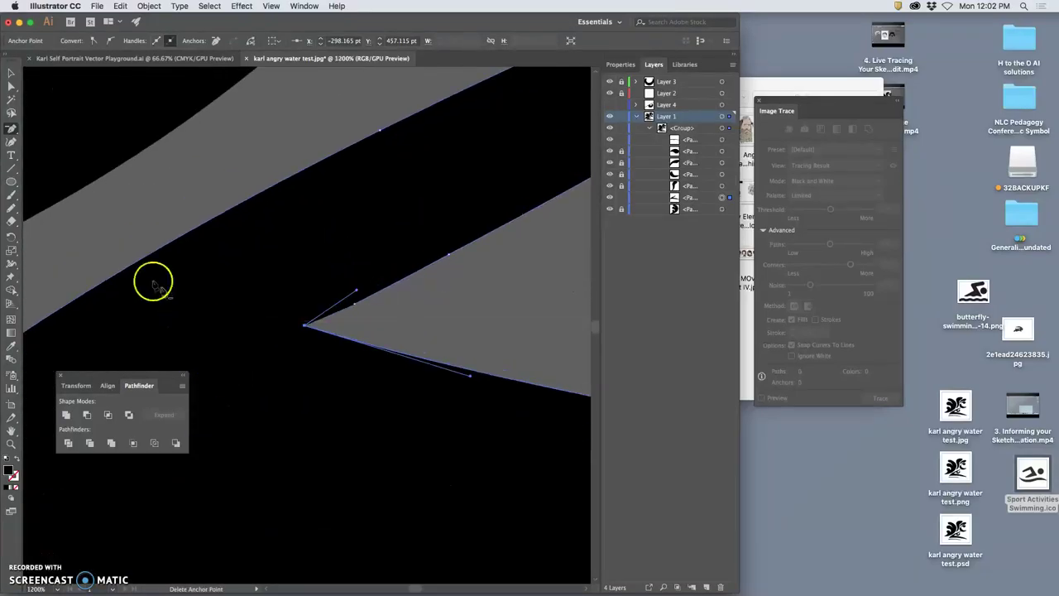
click(12, 210)
drag(12, 210, 50, 221)
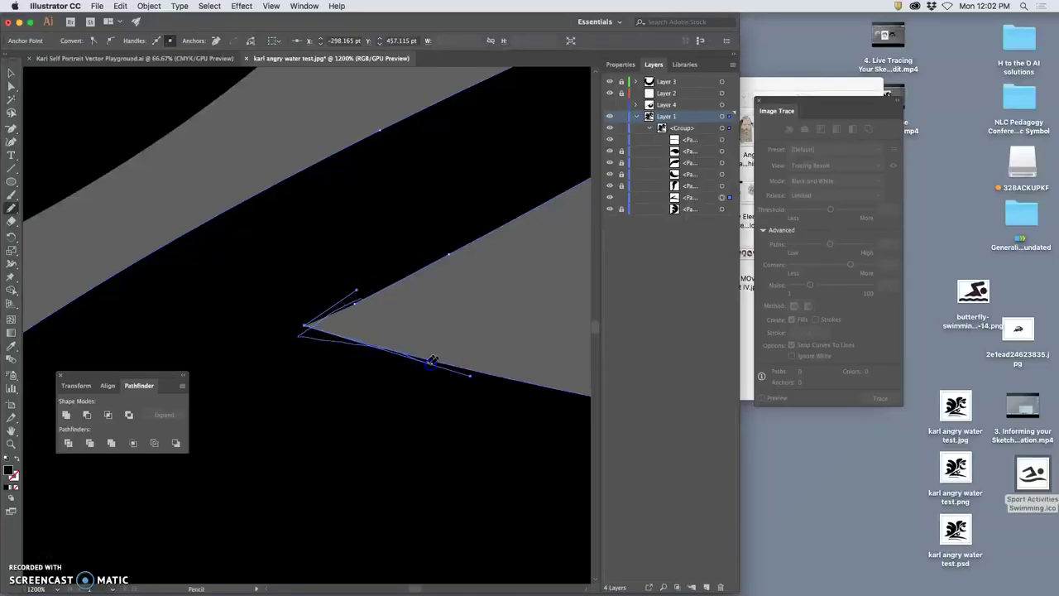
mouse_move(483, 375)
mouse_down()
mouse_move(385, 284)
mouse_move(202, 224)
mouse_move(322, 235)
mouse_up()
key(space)
Add an anchor point on the eye opening's lower edge, and redraw the inner corner to a clean sharp point with the Pencil tool
click(11, 129)
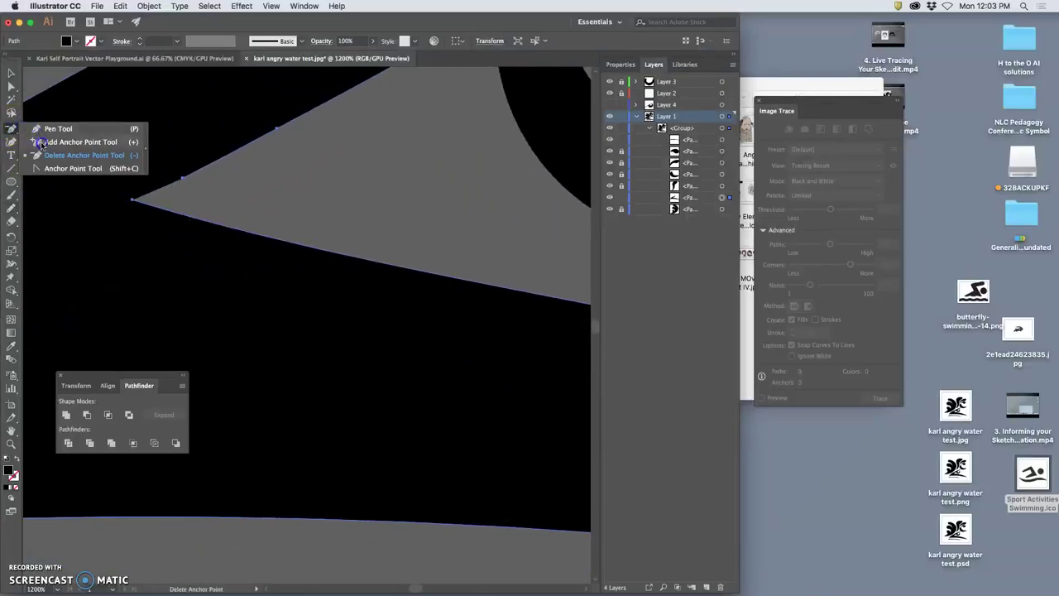
click(41, 144)
click(290, 242)
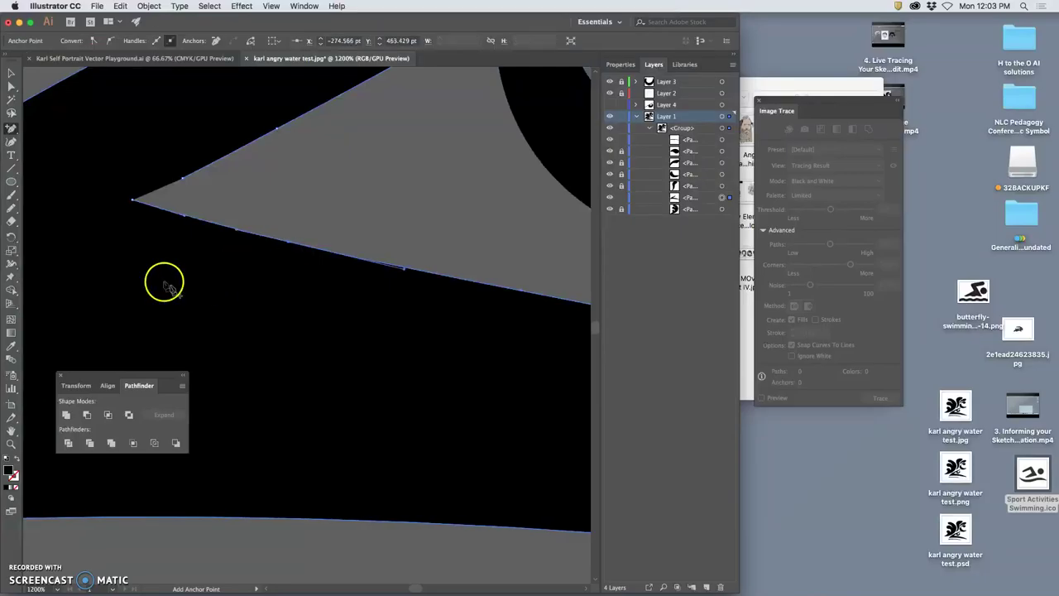
click(11, 209)
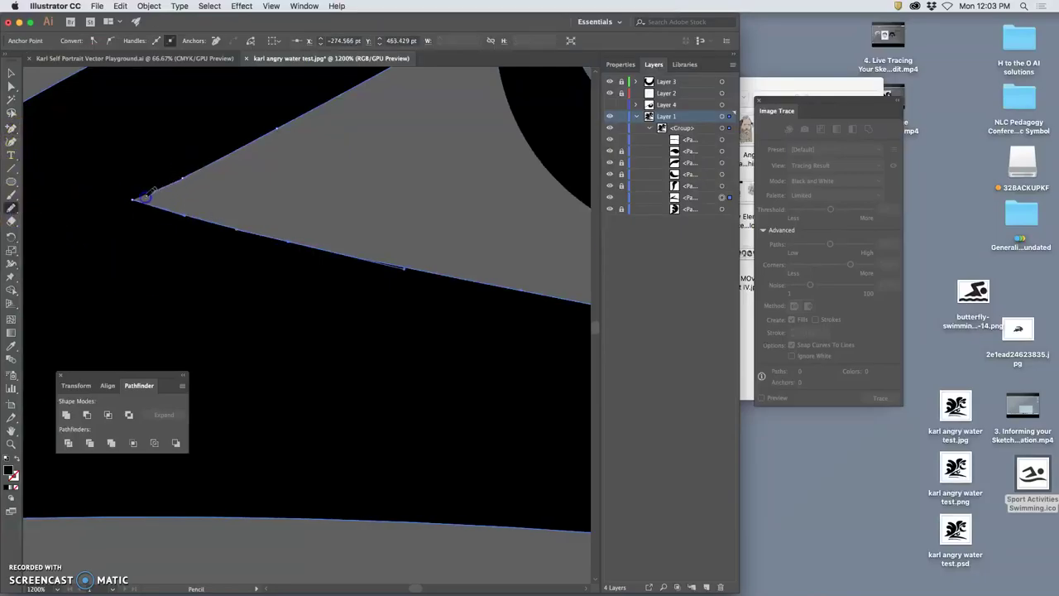
drag(294, 239, 295, 240)
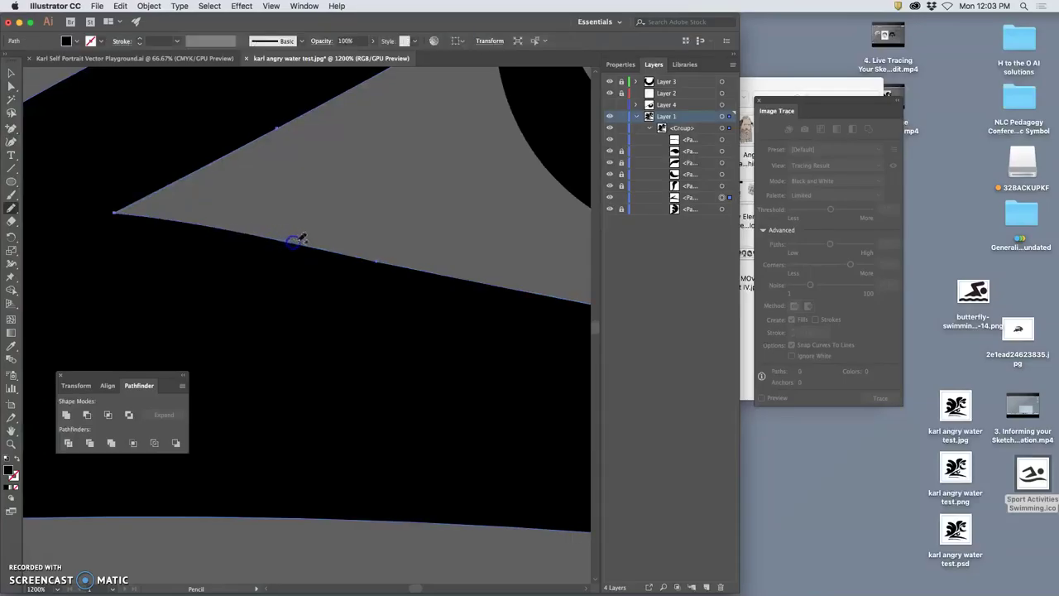
Move the eye's inner corner point and the anchor points along the brow's underside toward the crescent with Direct Selection
key(super+minus)
key(super+minus)
key(super+minus)
key(super+minus)
key(super+minus)
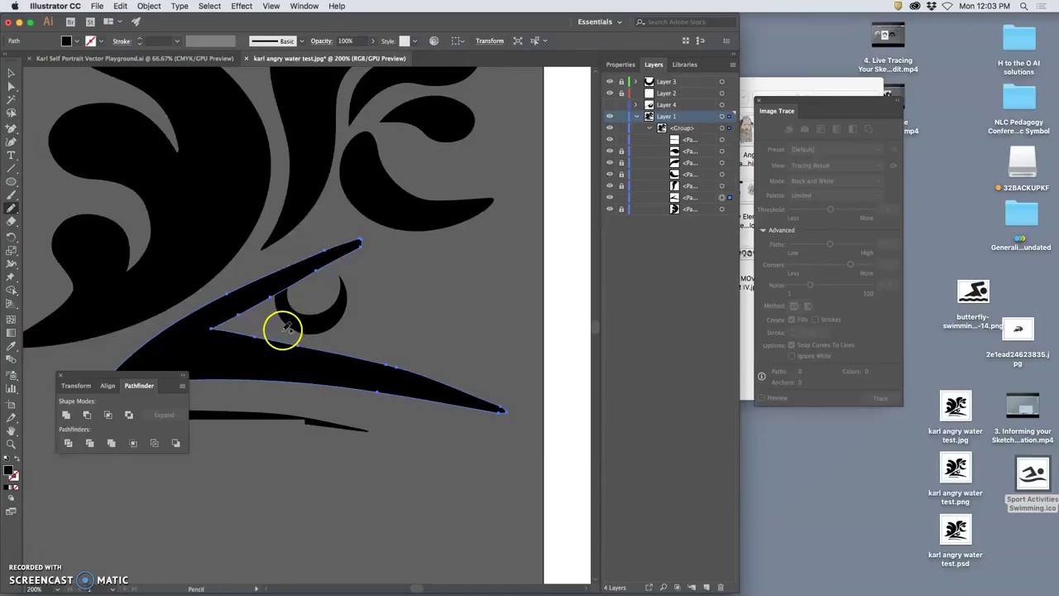
key(super+plus)
key(super+plus)
key(super+plus)
drag(179, 337, 376, 267)
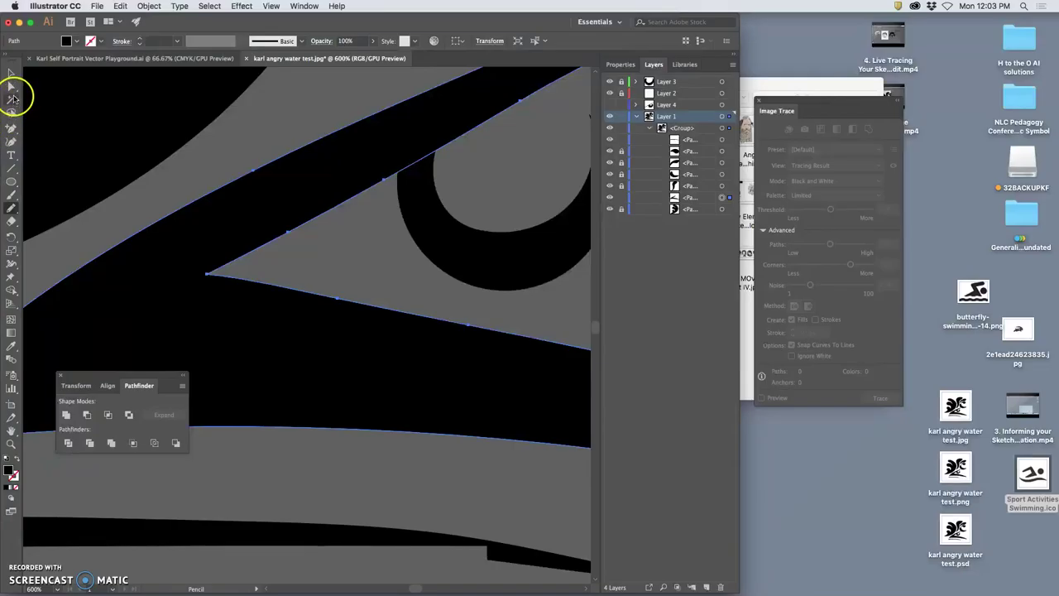
click(11, 86)
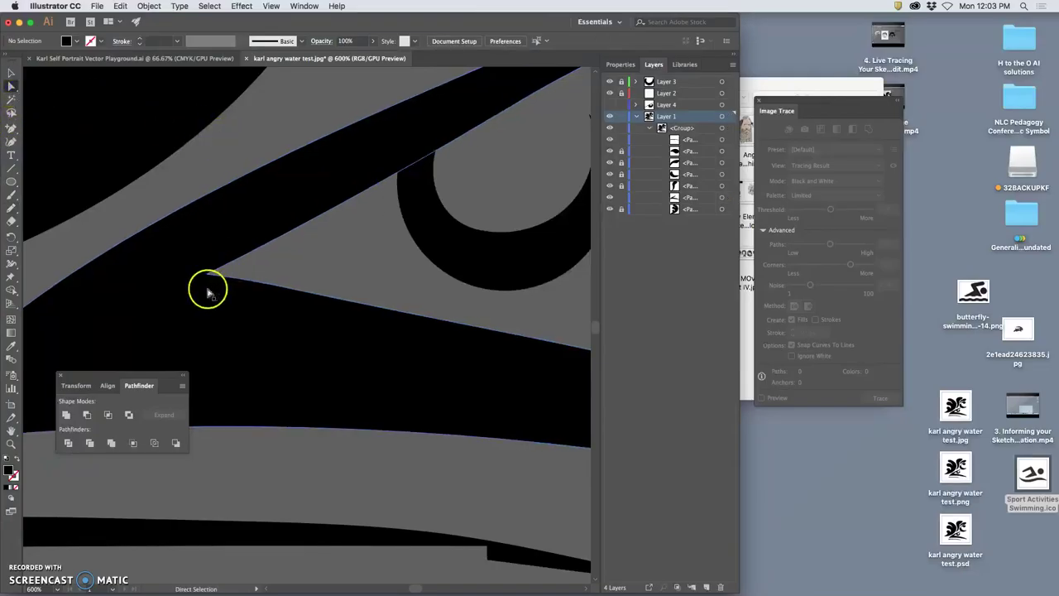
drag(207, 274, 243, 267)
drag(279, 236, 333, 212)
drag(384, 179, 403, 172)
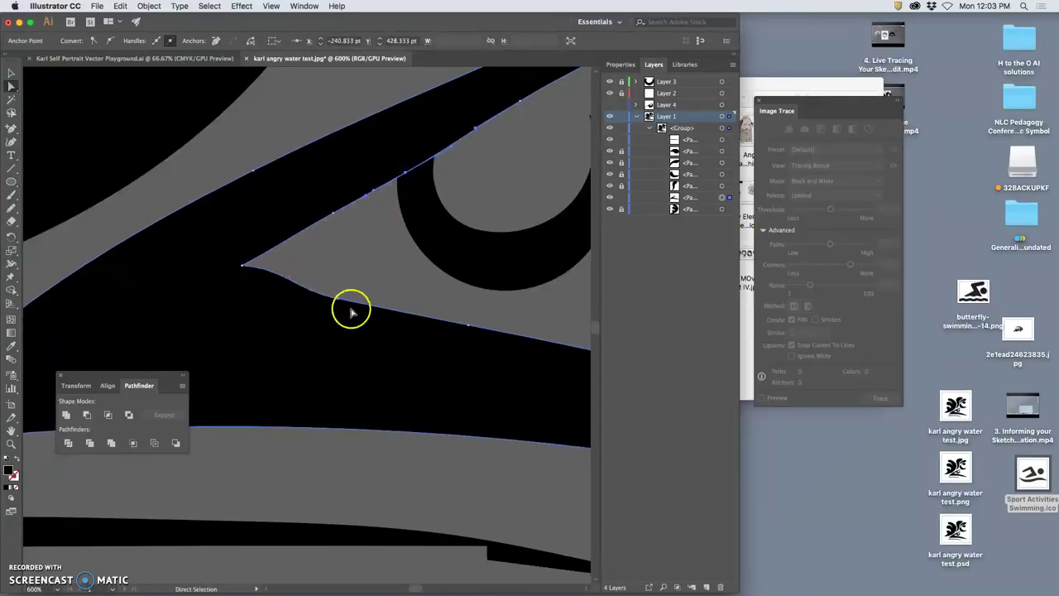
Reposition the anchor points and handles on the eye opening's lower edge so it runs straight from the corner, and deselect the shape
drag(337, 302, 344, 287)
drag(469, 325, 374, 270)
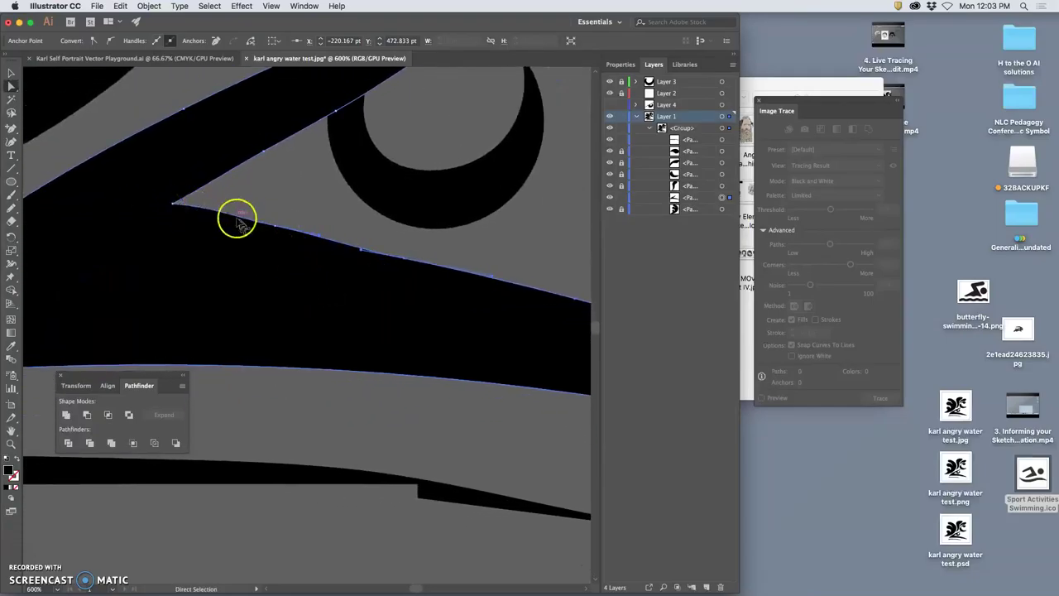
drag(279, 230, 214, 210)
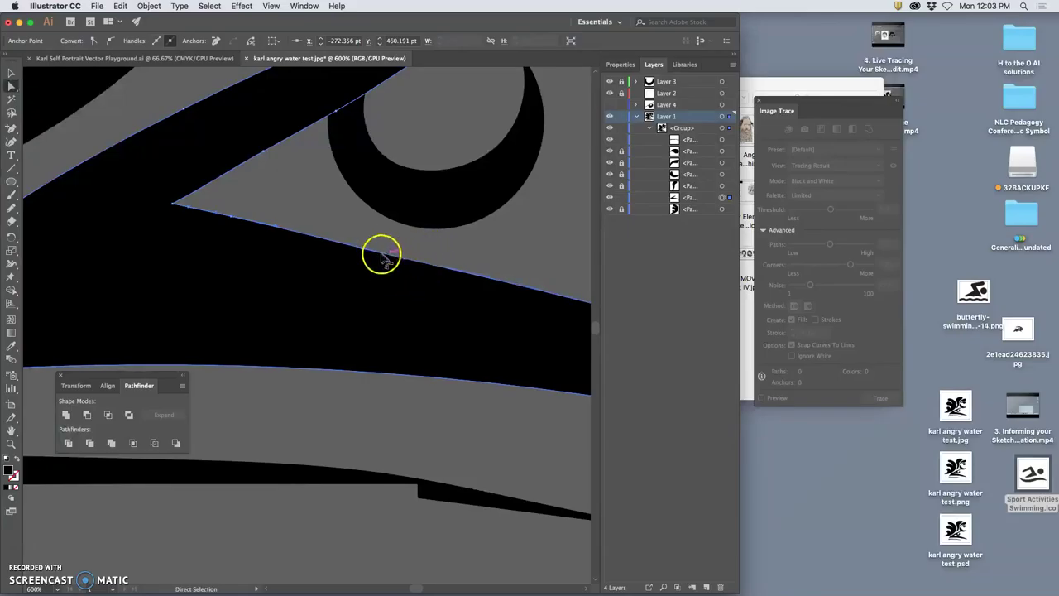
click(361, 249)
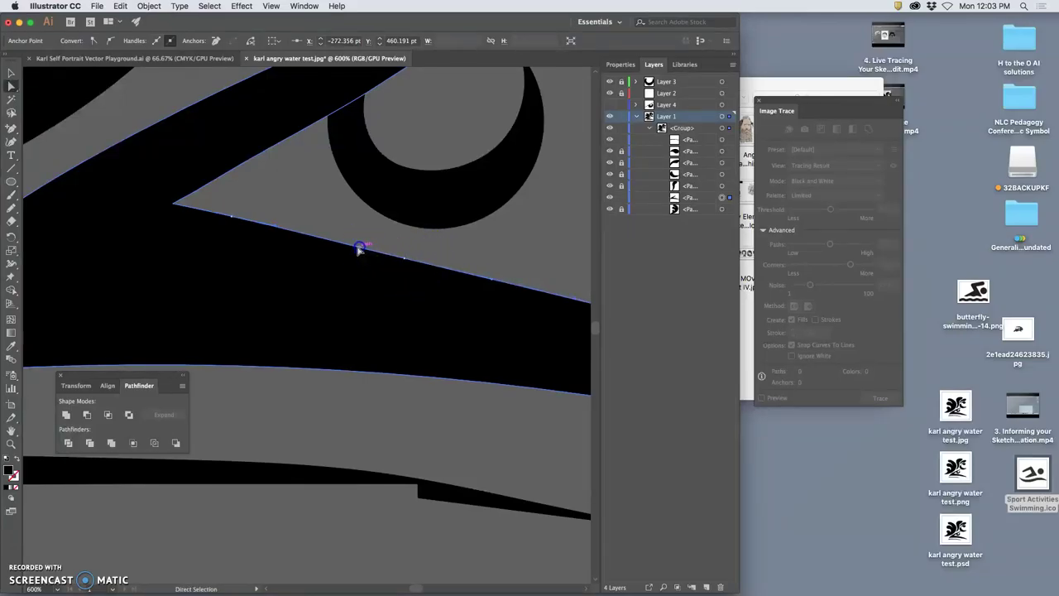
drag(469, 258, 470, 259)
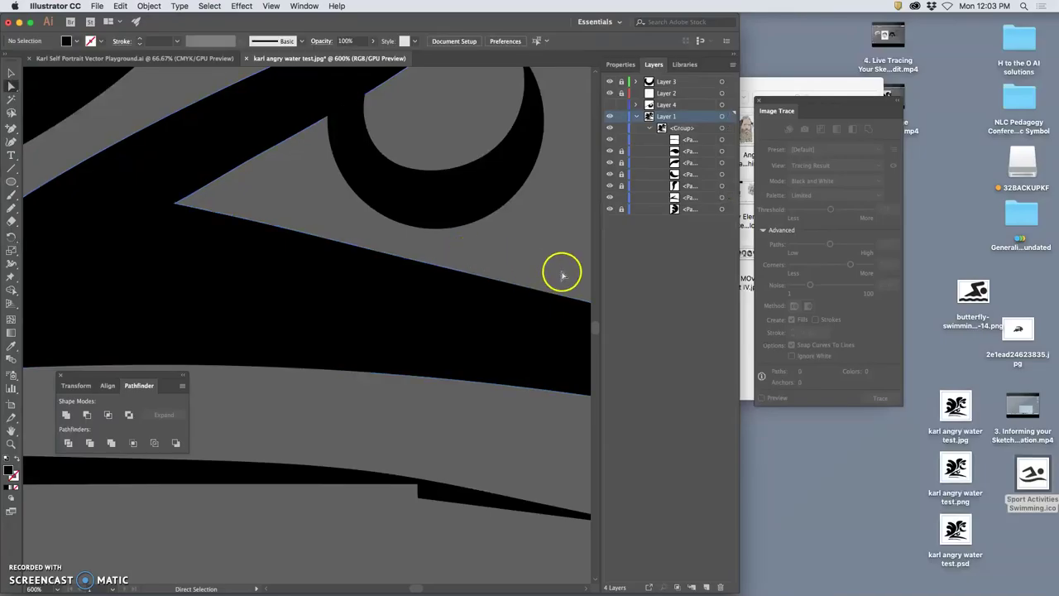
Select the eye shape and redraw the blunt outer tip of its lower band into a point with the Pencil tool
drag(541, 263, 247, 187)
drag(504, 270, 296, 204)
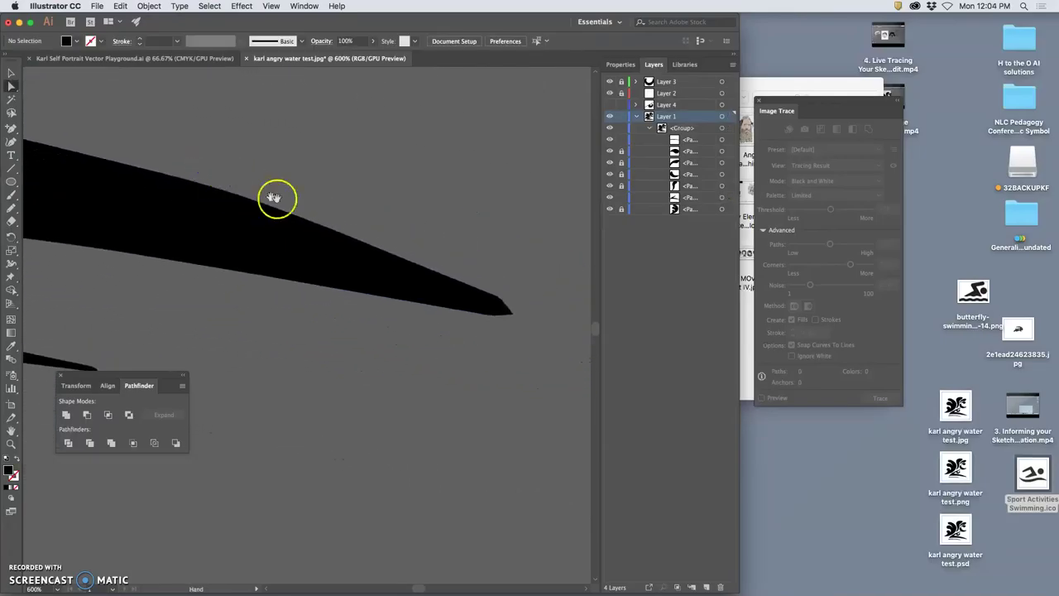
click(453, 285)
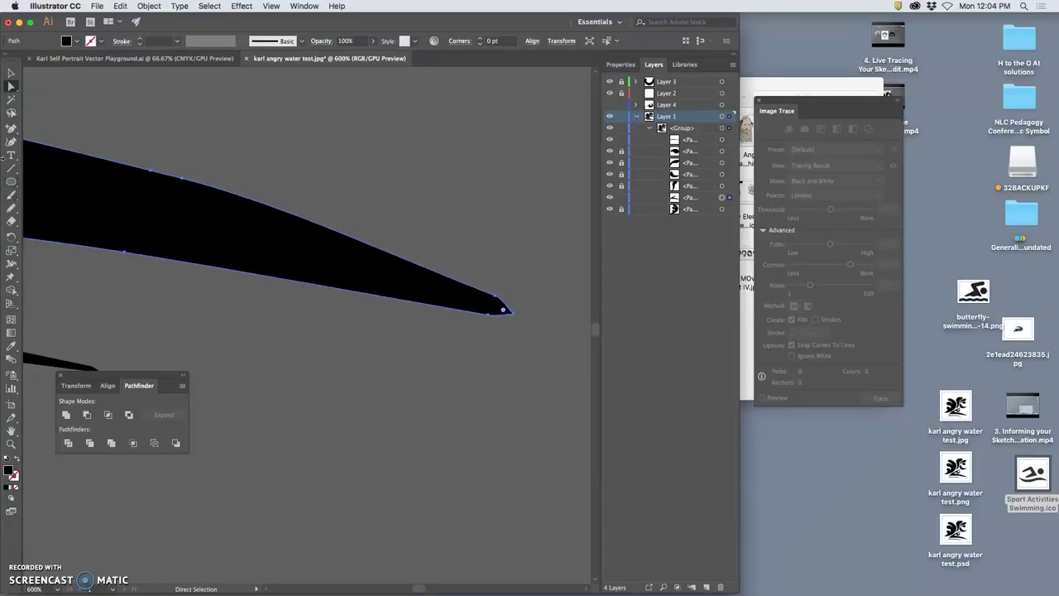
click(12, 204)
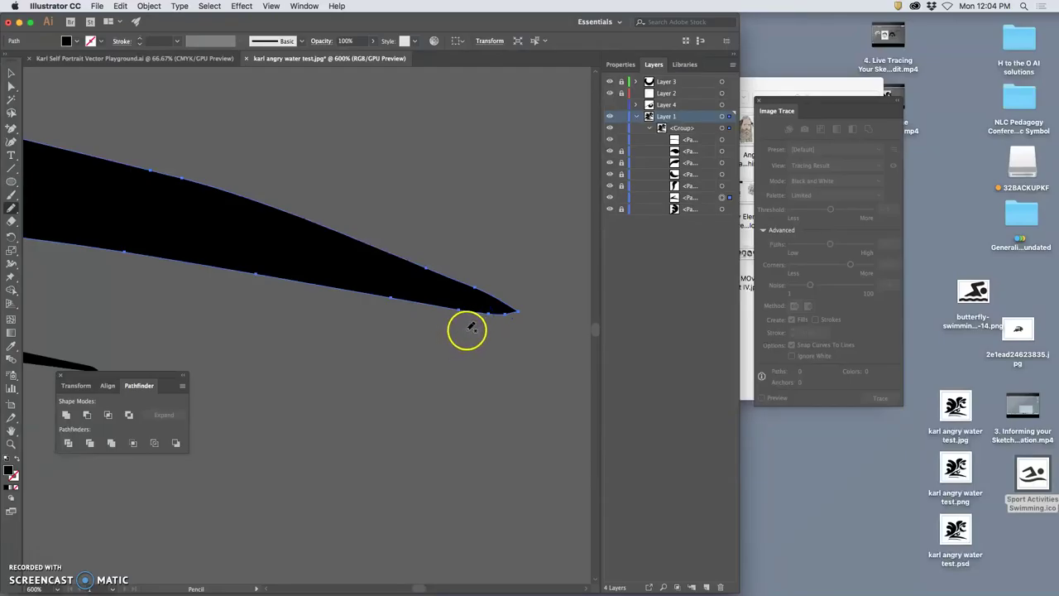
key(super+minus)
key(super+minus)
key(super+minus)
key(super+equal)
key(super+equal)
key(super+equal)
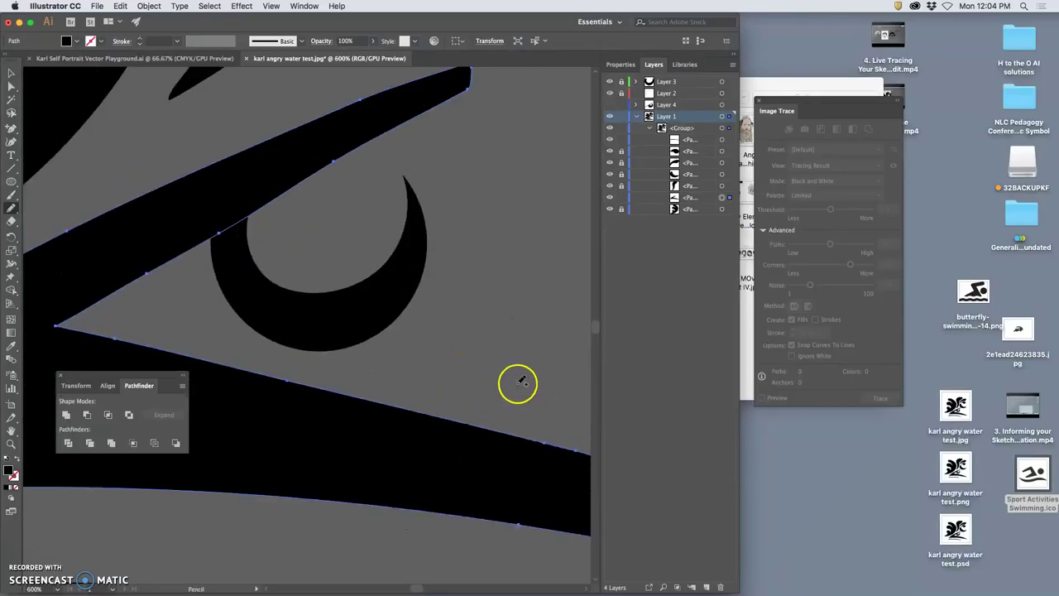
Redraw the upper and lower edges near the lower band's outer tip with the Pencil tool to form a sharper taper
drag(519, 383, 245, 142)
drag(347, 204, 246, 136)
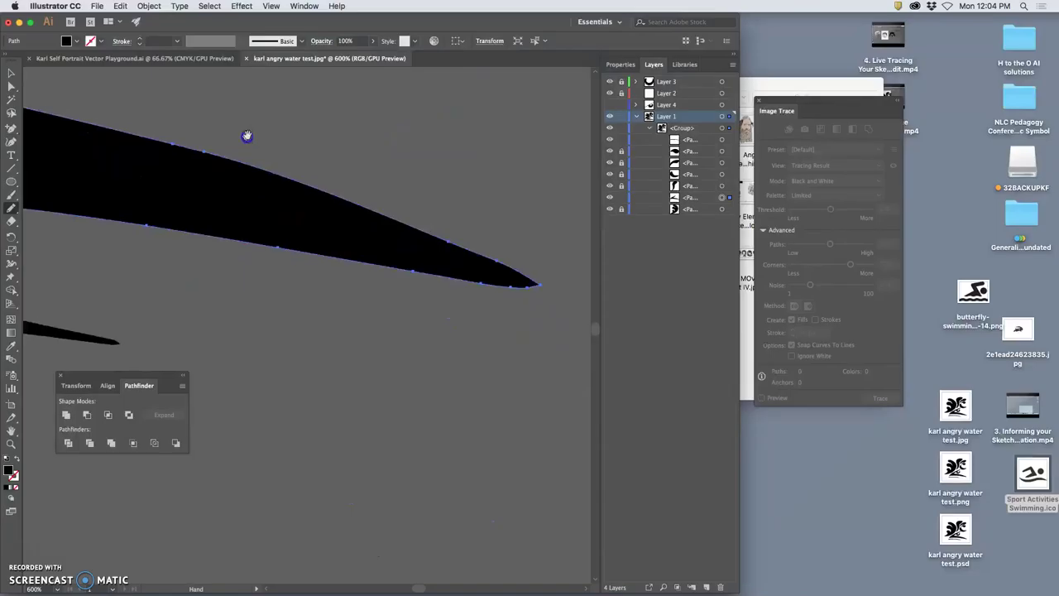
click(162, 140)
mouse_move(323, 190)
mouse_down()
mouse_move(546, 276)
mouse_move(465, 282)
mouse_move(500, 270)
mouse_move(447, 240)
mouse_up()
drag(408, 268, 410, 271)
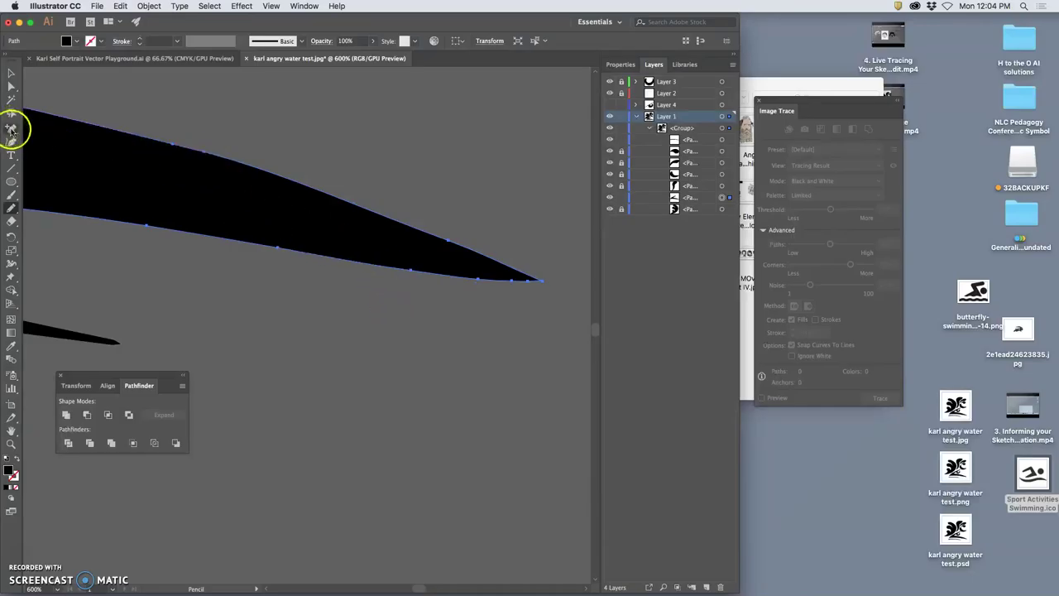
Delete the surplus anchor points along the upper and lower edges of the lower band near its outer tip
drag(12, 130, 41, 152)
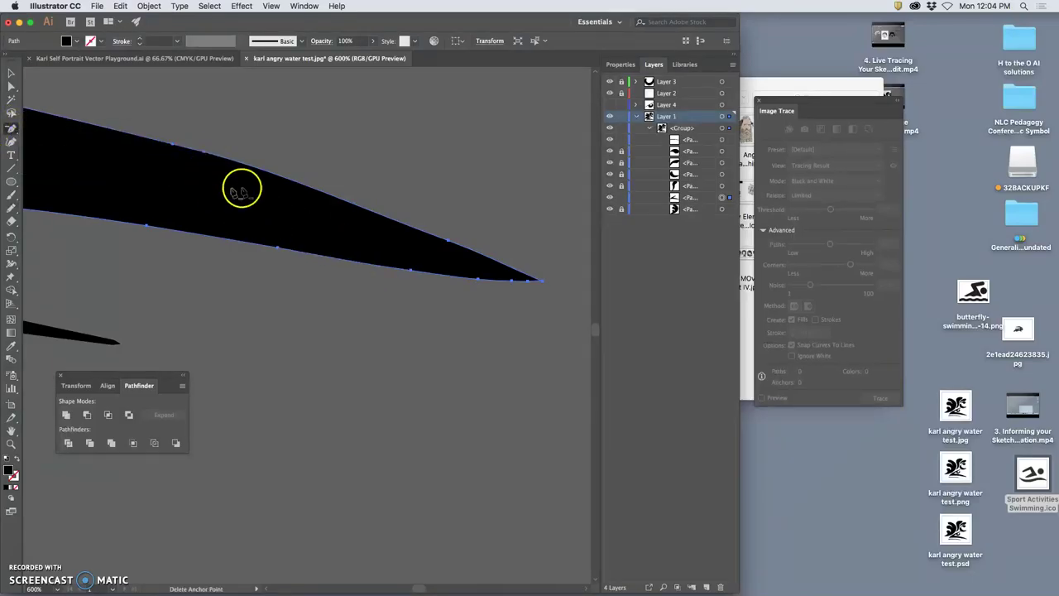
click(209, 155)
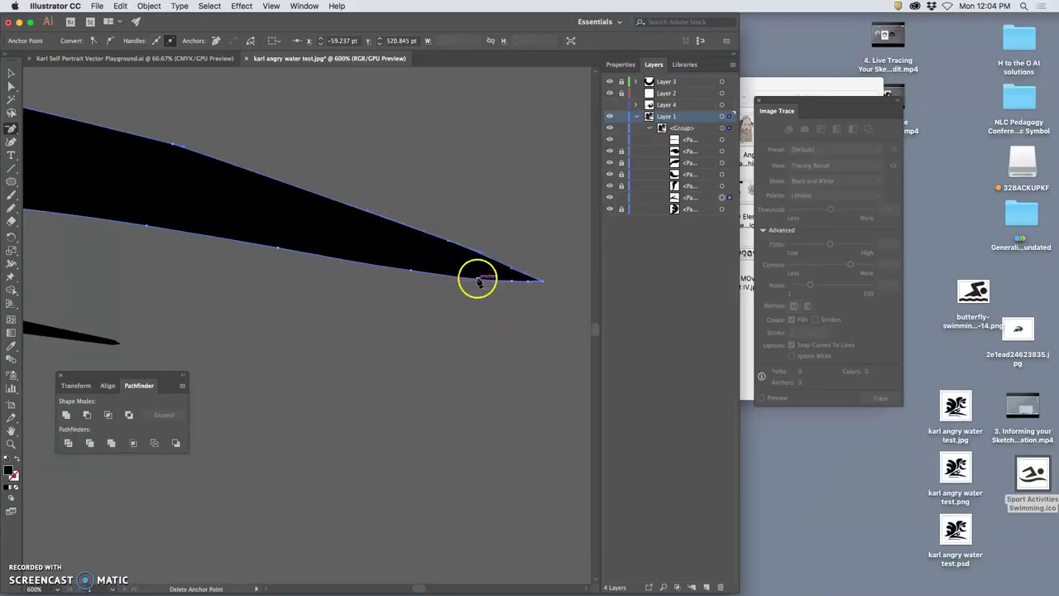
click(479, 281)
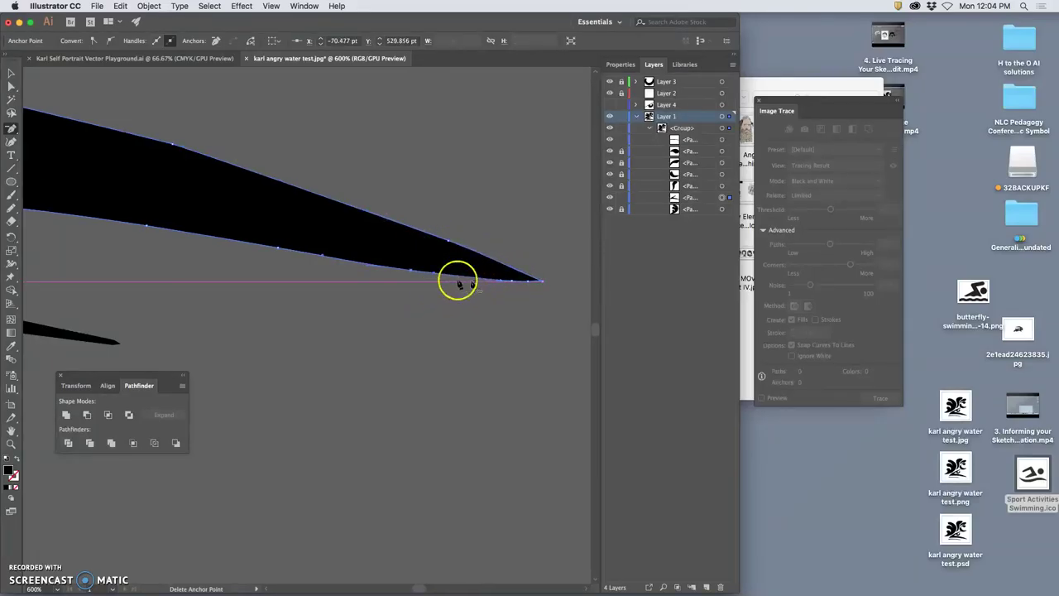
click(411, 272)
click(323, 254)
click(278, 247)
click(278, 250)
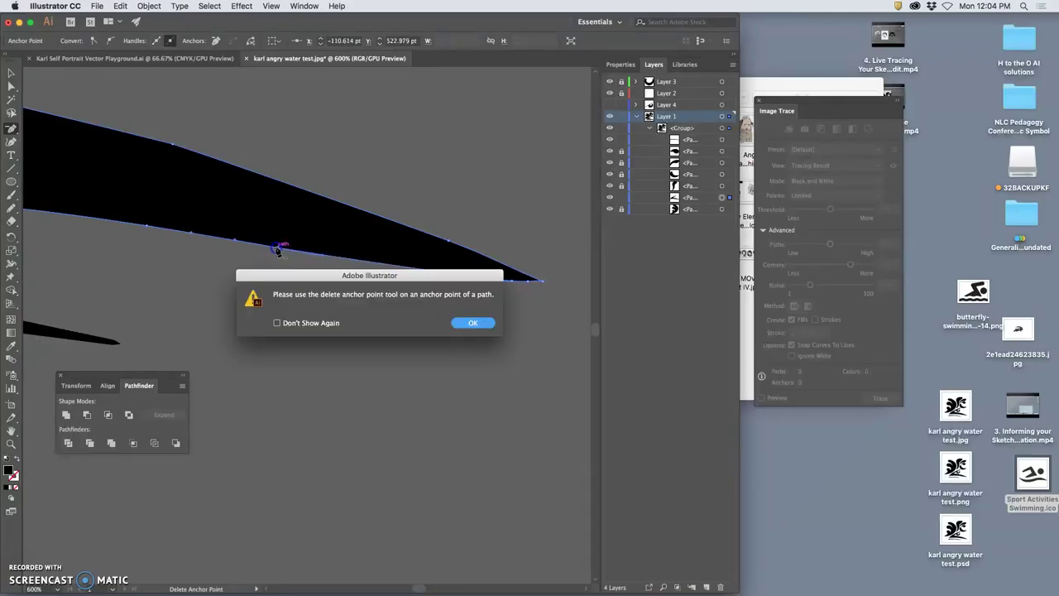
click(462, 325)
click(513, 287)
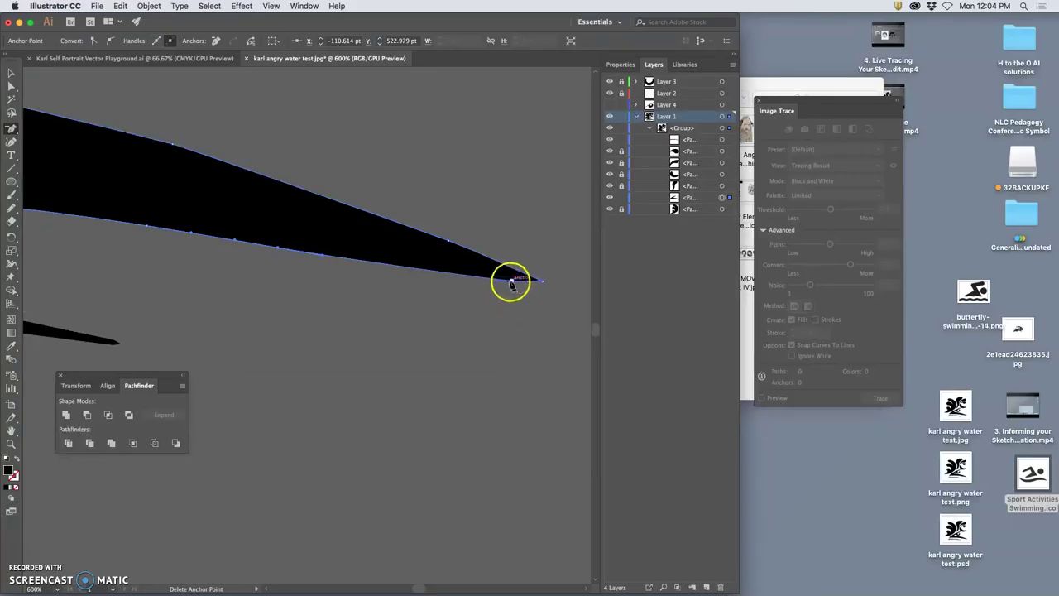
Smooth the lower and upper edges of the tapering band with the Smooth tool
scroll(356, 297, up, 4)
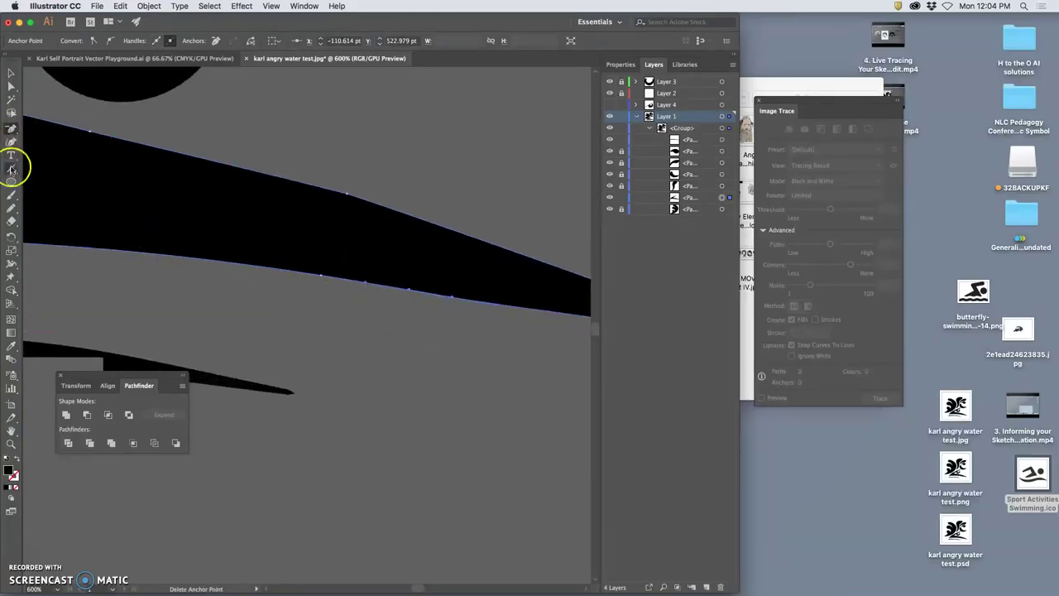
drag(9, 209, 53, 235)
key(space)
drag(356, 267, 134, 163)
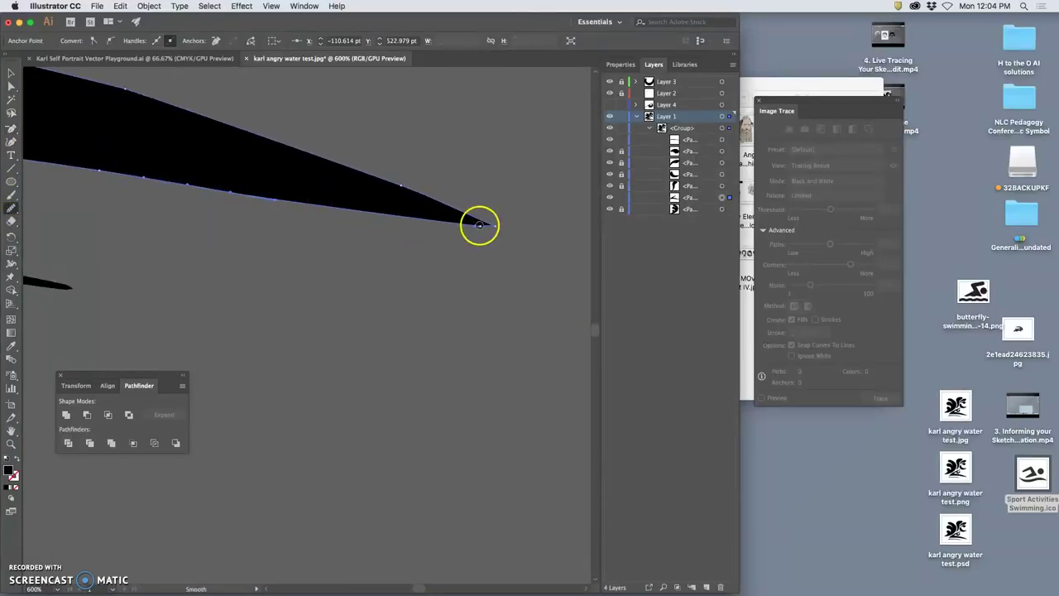
drag(480, 224, 45, 160)
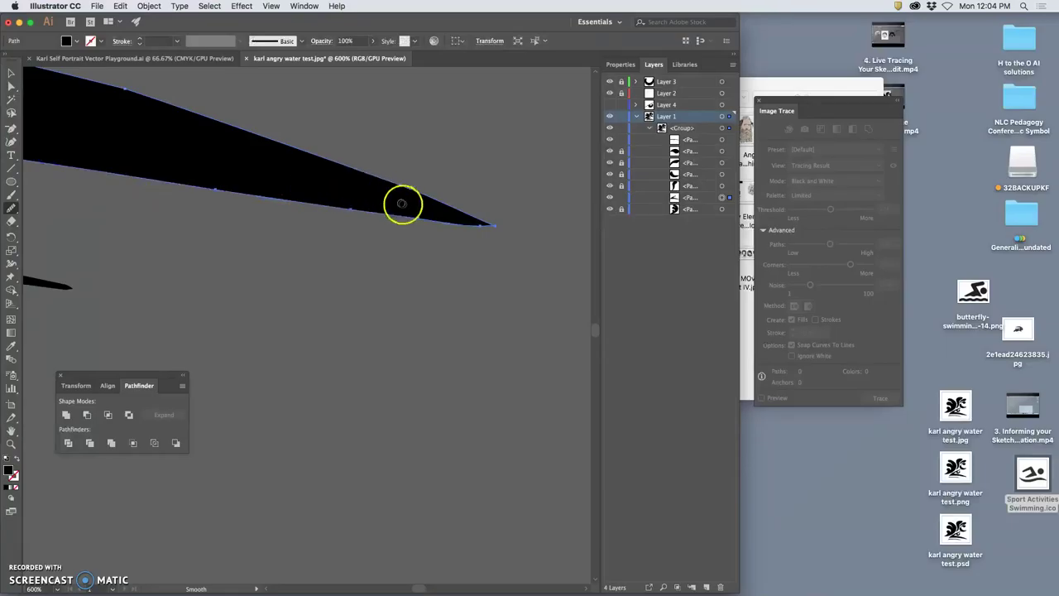
scroll(414, 211, left, 3)
scroll(414, 211, up, 2)
drag(144, 114, 280, 162)
drag(160, 133, 355, 207)
Reposition the anchor point and handles on the lower band's upper edge with Direct Selection to even out its curve
click(12, 86)
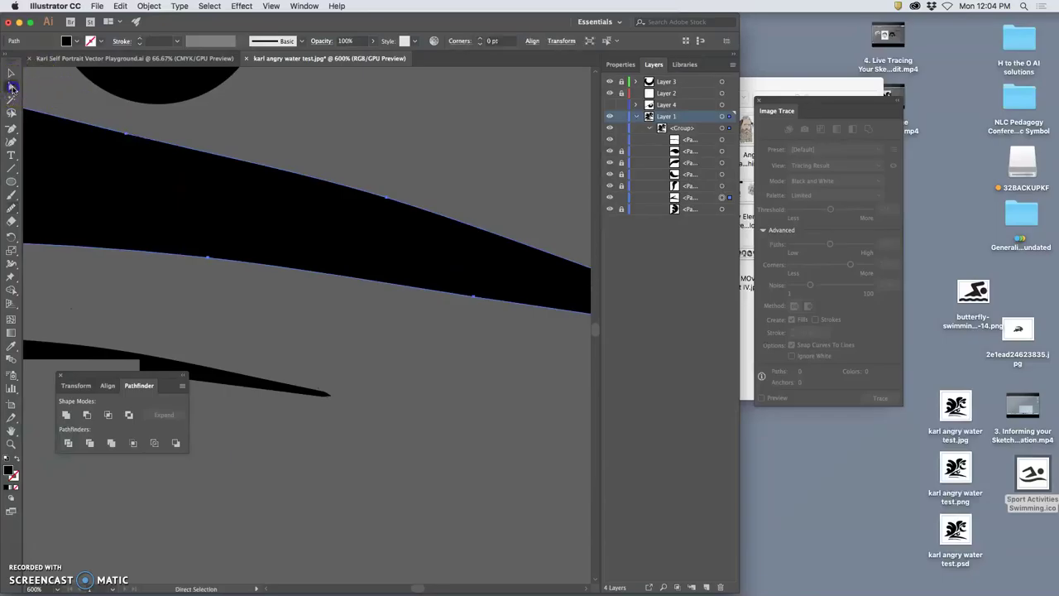
click(394, 197)
drag(387, 199, 367, 201)
click(441, 227)
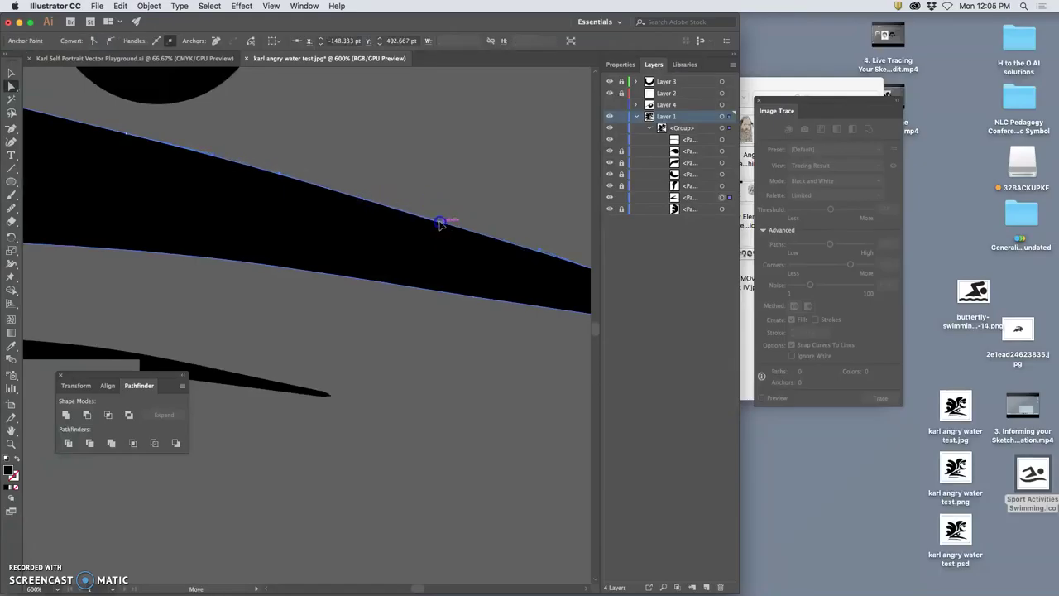
click(542, 250)
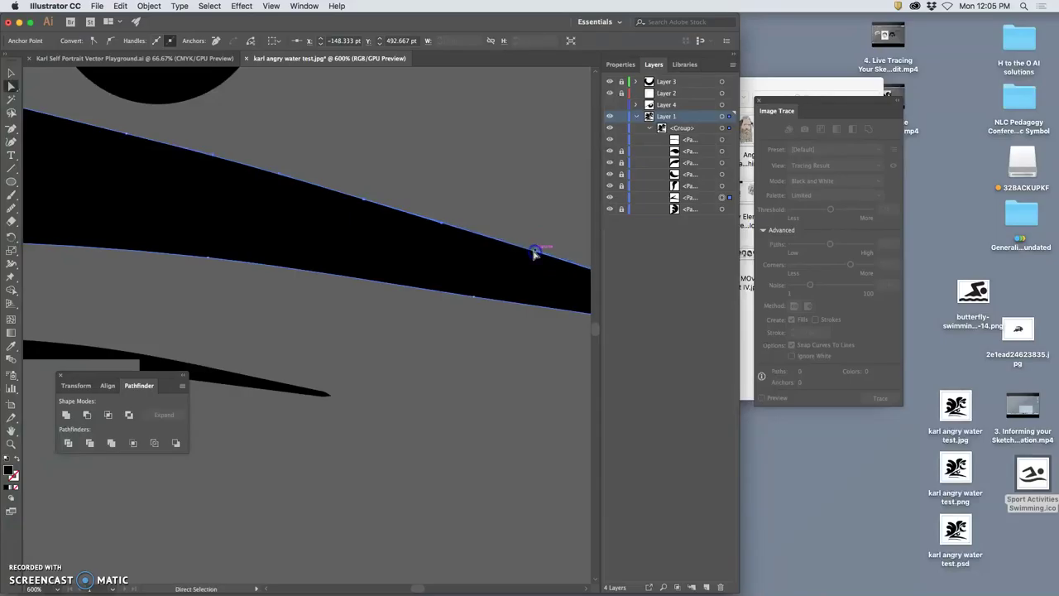
drag(536, 255, 329, 240)
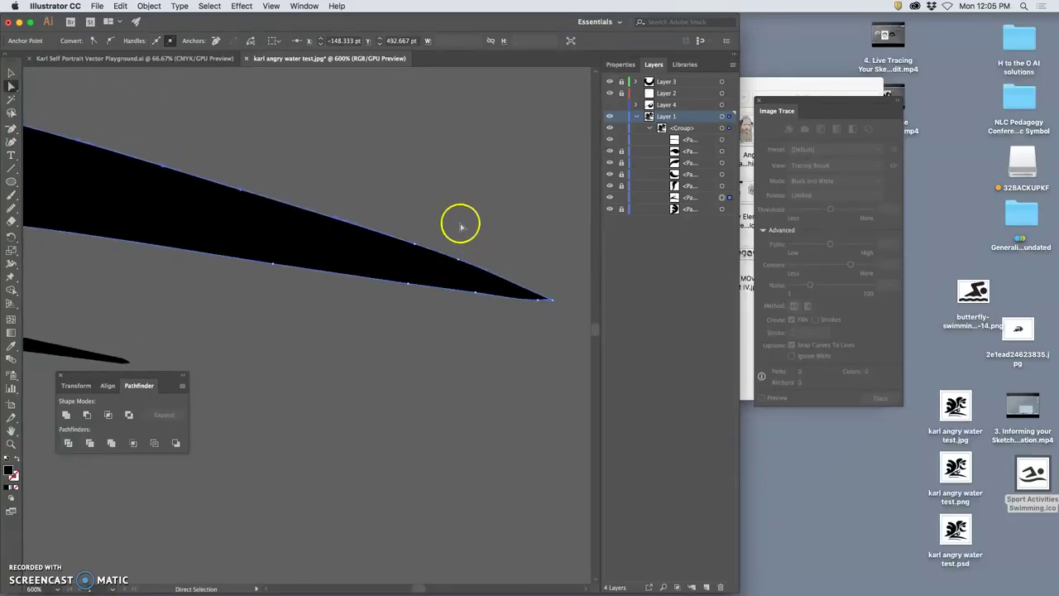
Delete the extra anchor points along the lower band's underside with the Delete Anchor Point tool
scroll(549, 234, left, 10)
scroll(416, 190, up, 2)
drag(360, 180, 457, 153)
drag(358, 233, 171, 177)
drag(221, 212, 98, 164)
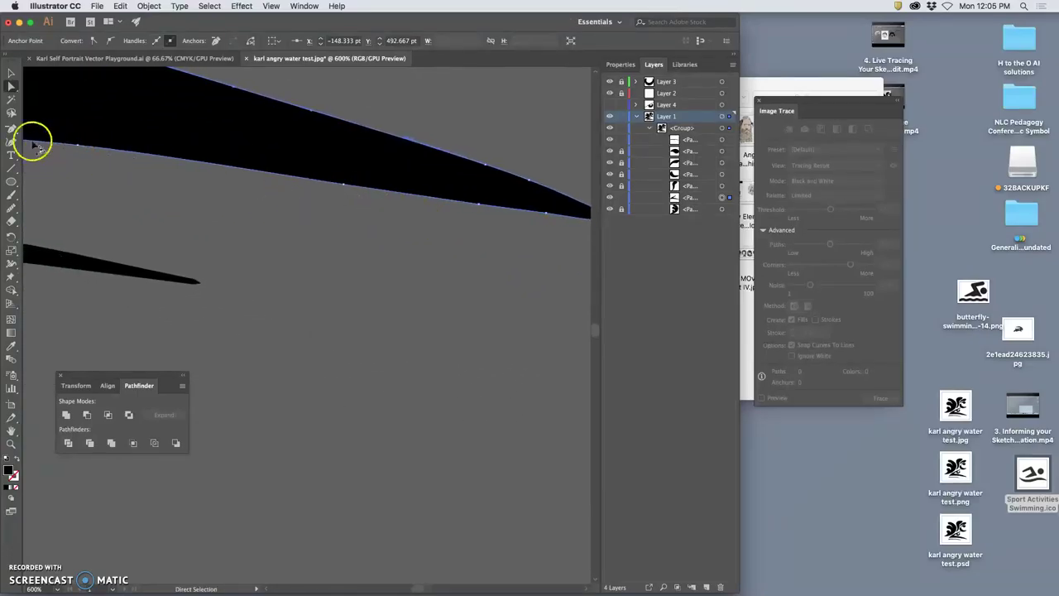
click(11, 128)
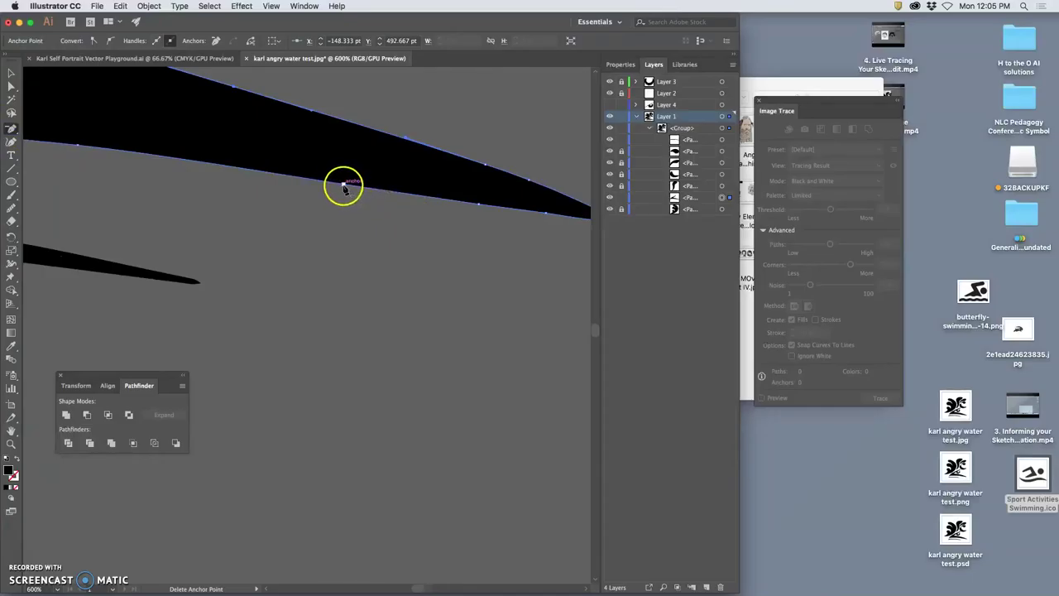
click(435, 202)
click(481, 207)
Delete the unneeded anchor point on the brow's underside above the crescent
drag(385, 246, 509, 229)
drag(302, 203, 566, 223)
drag(265, 201, 397, 176)
key(super+minus)
key(super+minus)
key(super+minus)
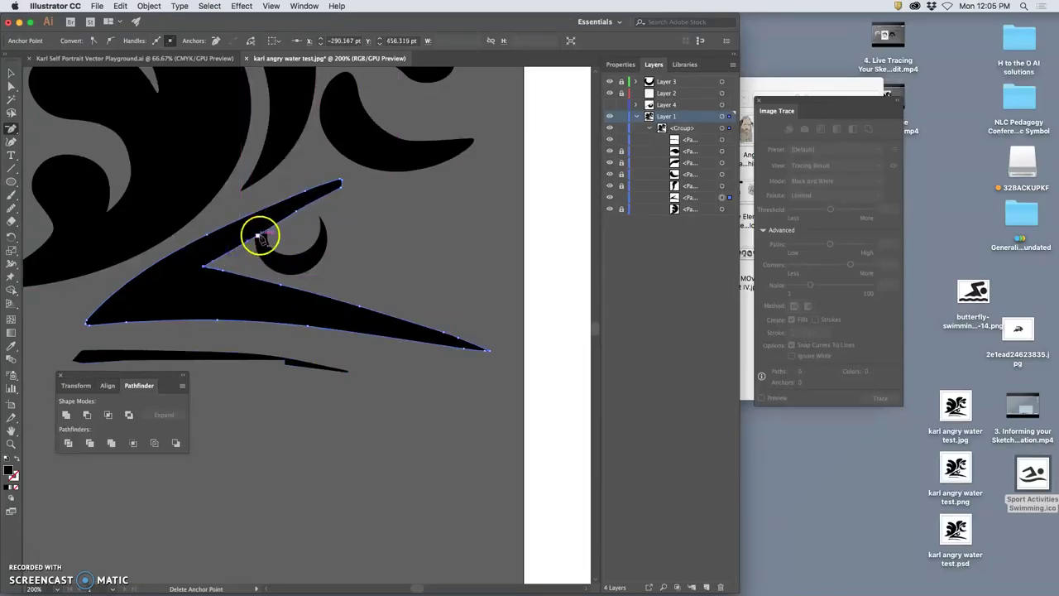
click(295, 213)
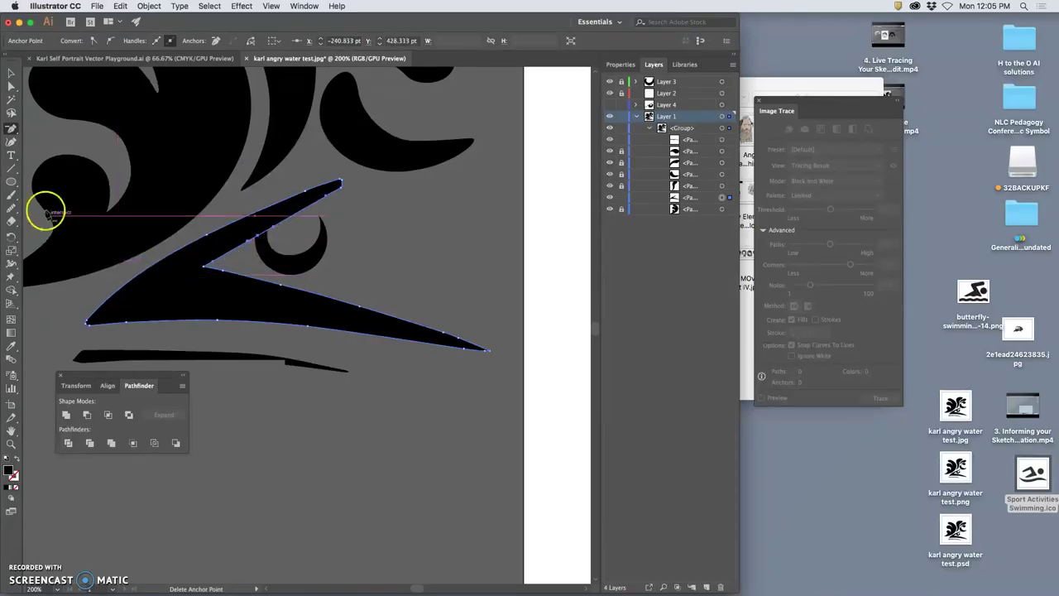
Adjust the handles on the brow's underside with Direct Selection to straighten the edge, and deselect the shape
click(11, 85)
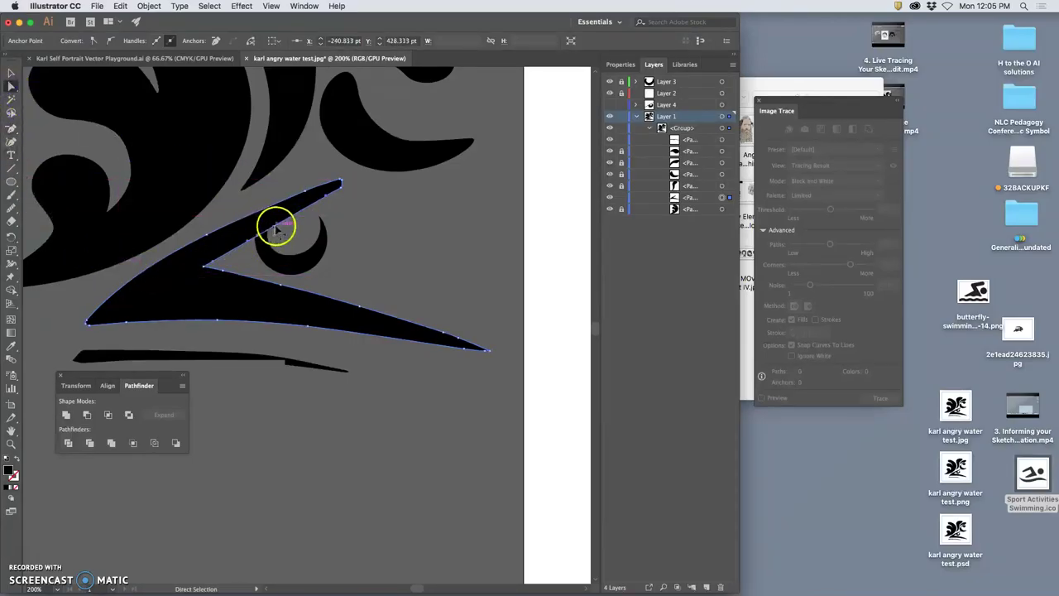
drag(281, 223, 303, 206)
drag(249, 244, 240, 248)
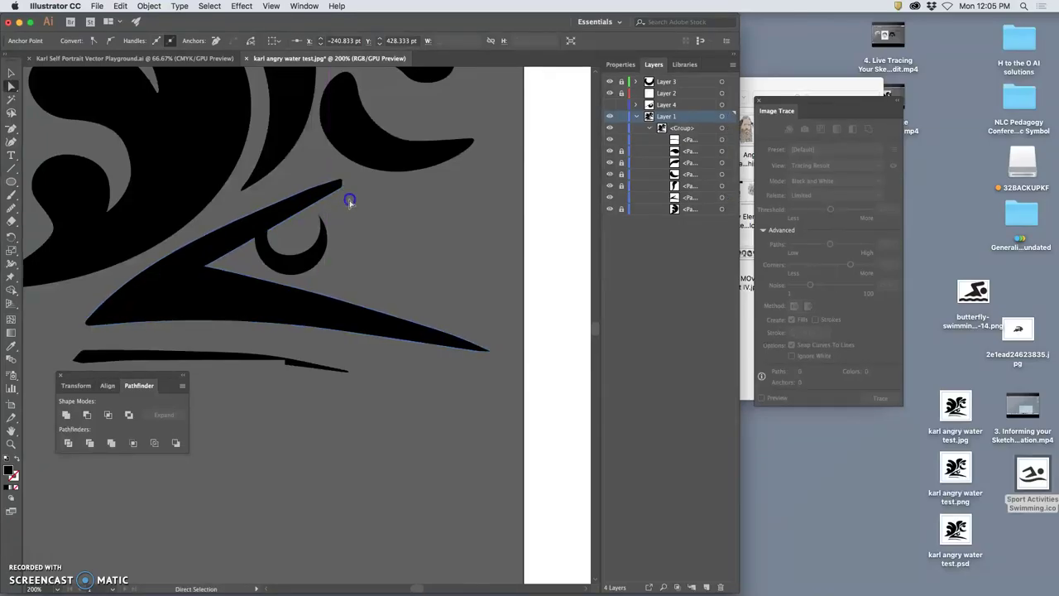
click(349, 201)
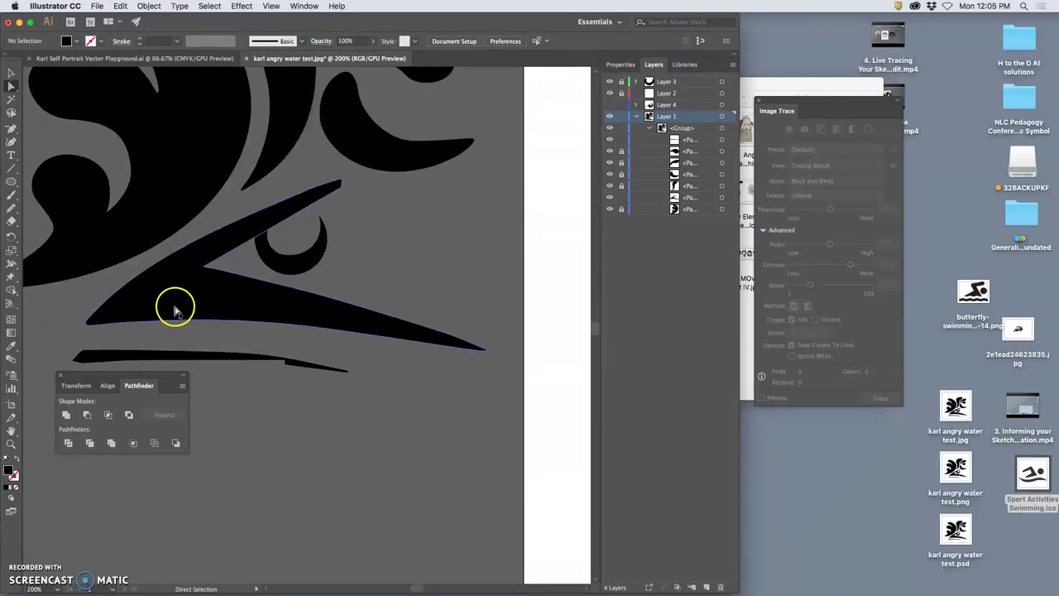
Adjust the anchor point and handles on the brow's upper edge near its outer end for a smoother line, and deselect
key(super+equal)
key(super+equal)
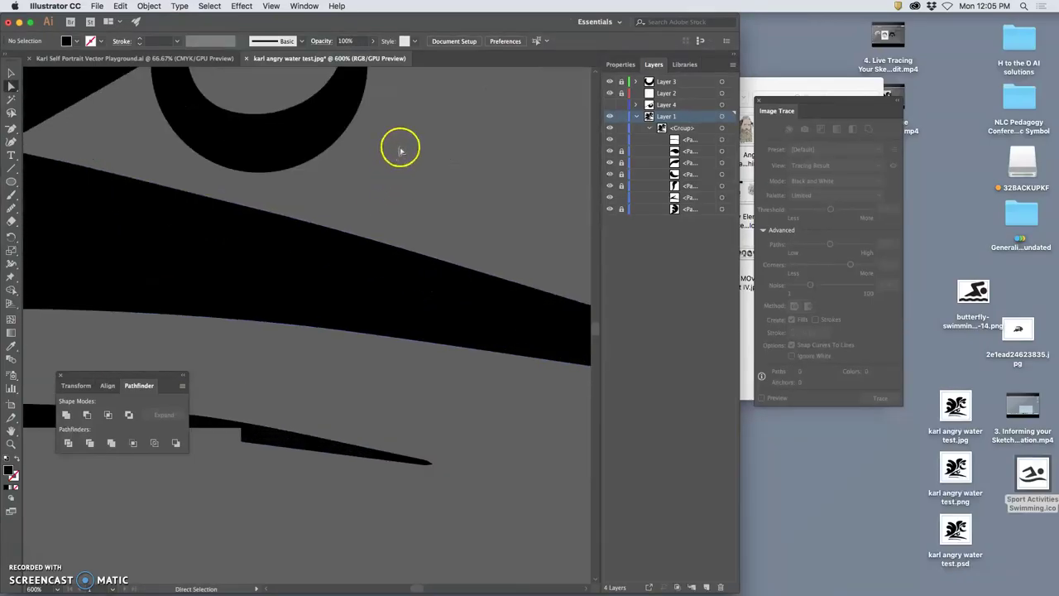
mouse_move(403, 147)
mouse_down()
mouse_move(387, 352)
mouse_move(367, 399)
mouse_up()
click(304, 175)
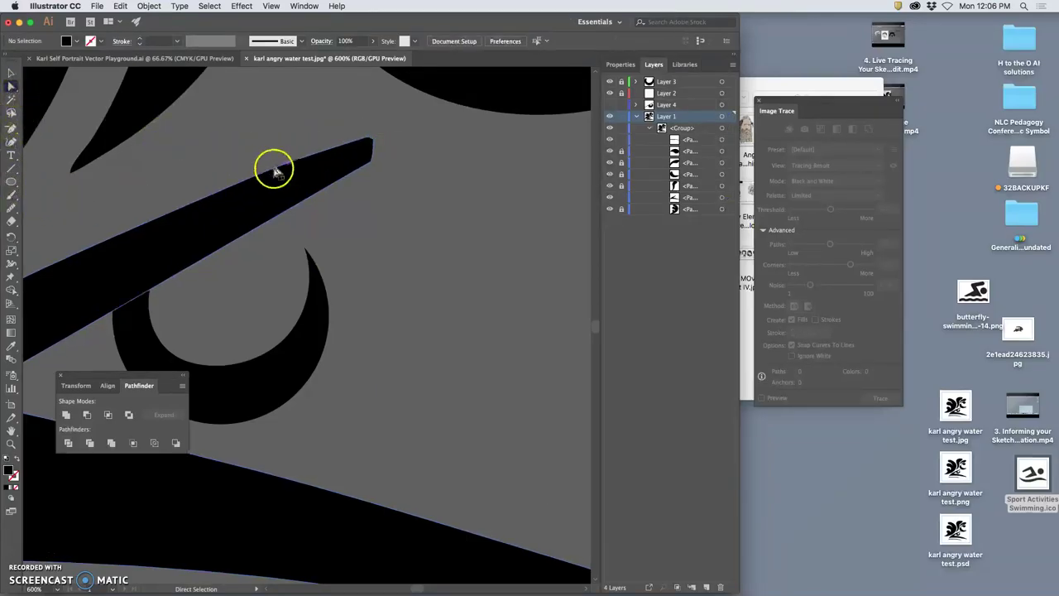
drag(260, 170, 257, 183)
click(335, 153)
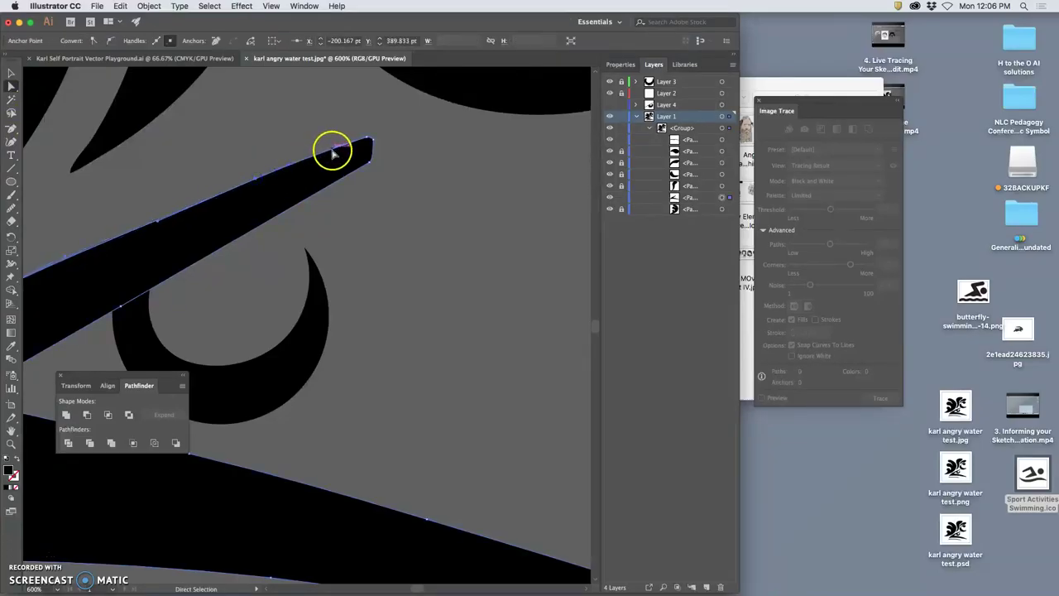
click(292, 159)
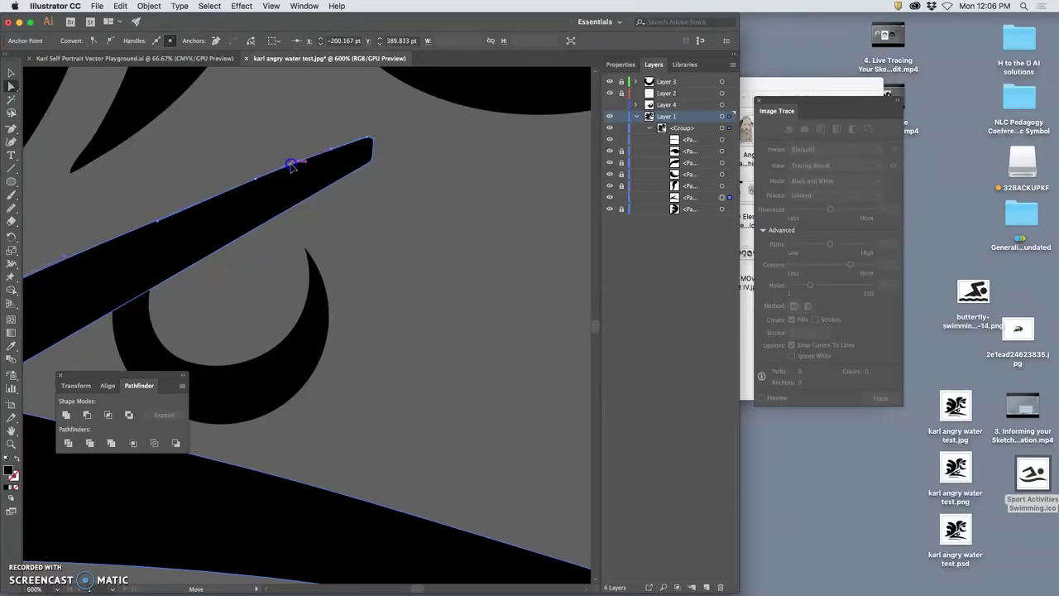
click(406, 169)
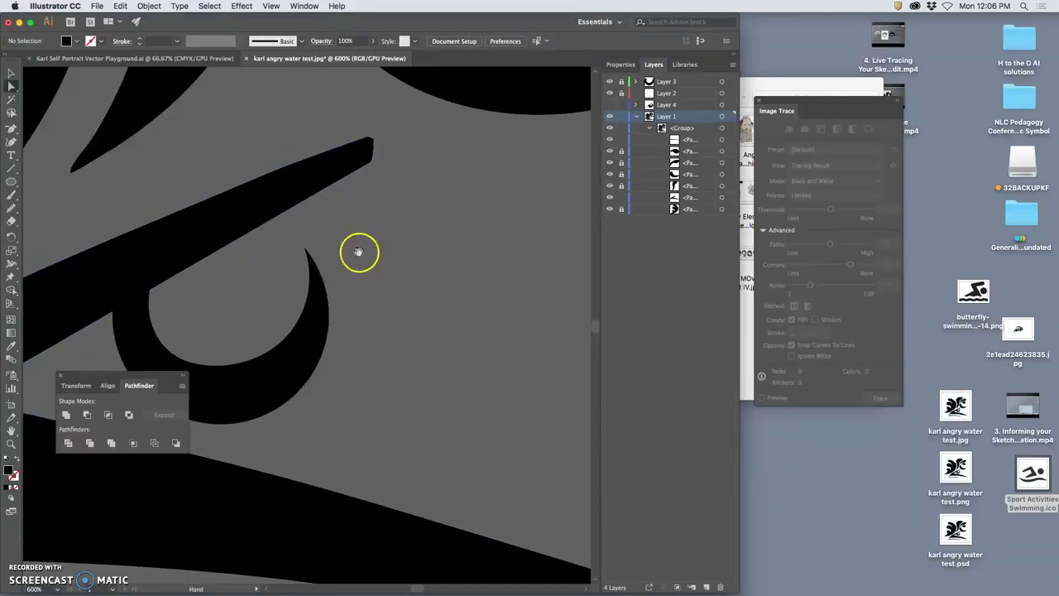
Examine the eye shape's contours up close and within the whole icon for remaining rough spots
drag(354, 253, 518, 161)
drag(351, 243, 487, 166)
drag(295, 260, 473, 165)
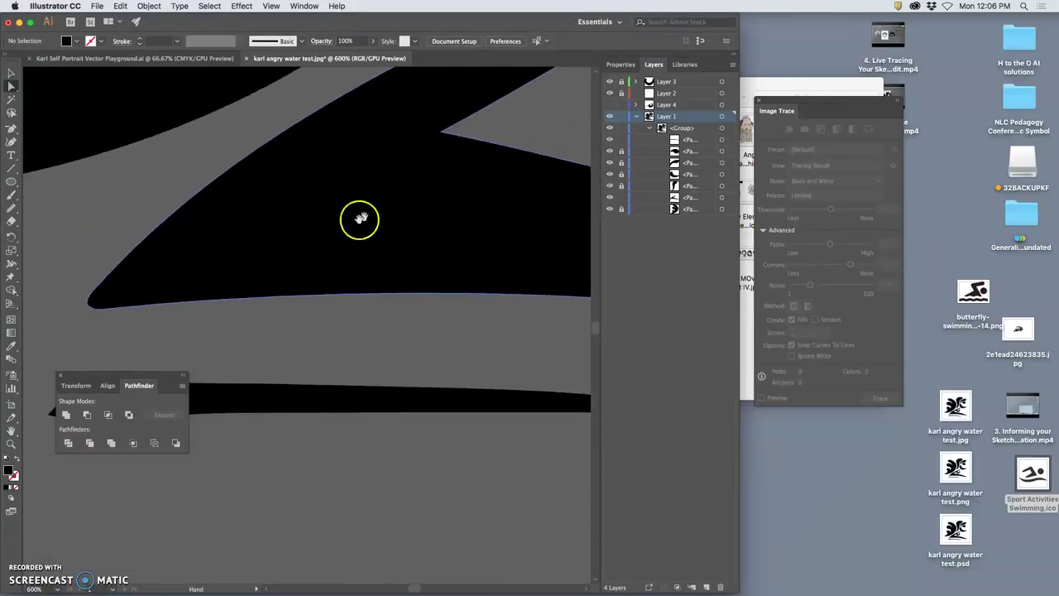
drag(322, 242, 396, 162)
drag(331, 217, 134, 181)
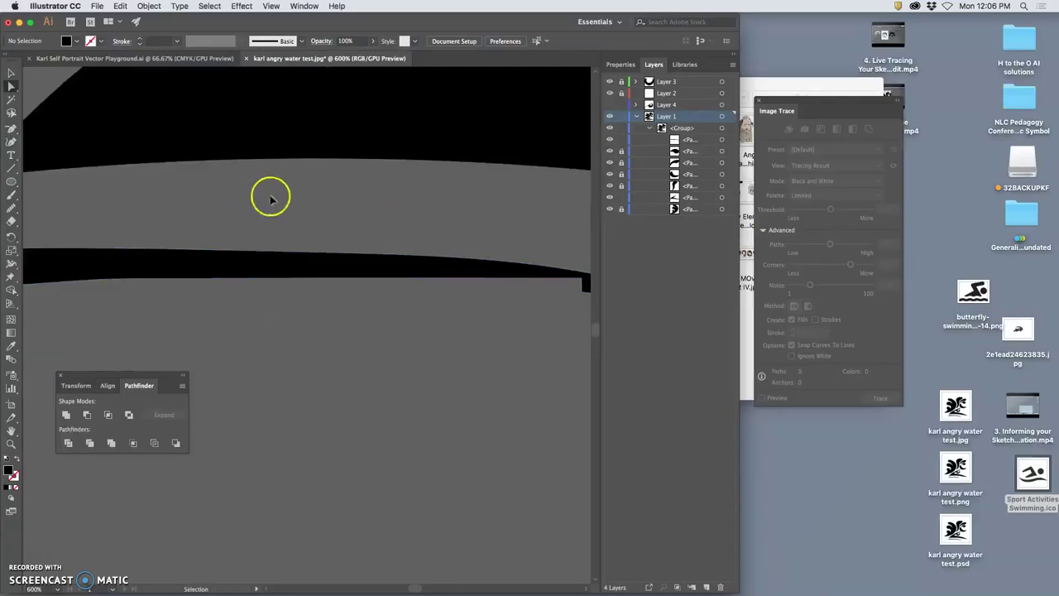
key(super+minus)
key(super+minus)
key(super+minus)
key(super+minus)
key(super+minus)
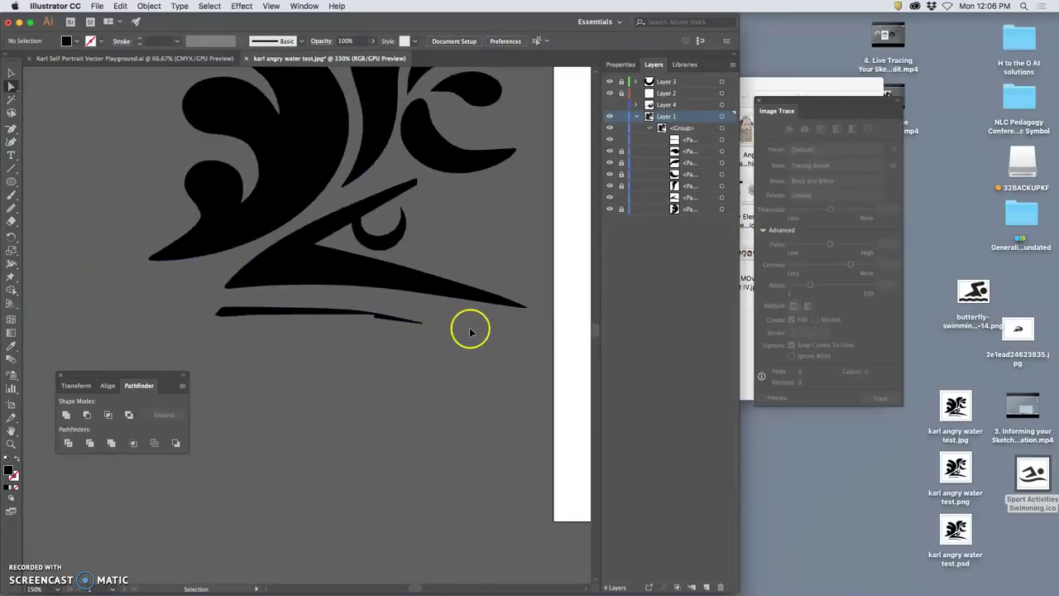
key(super+minus)
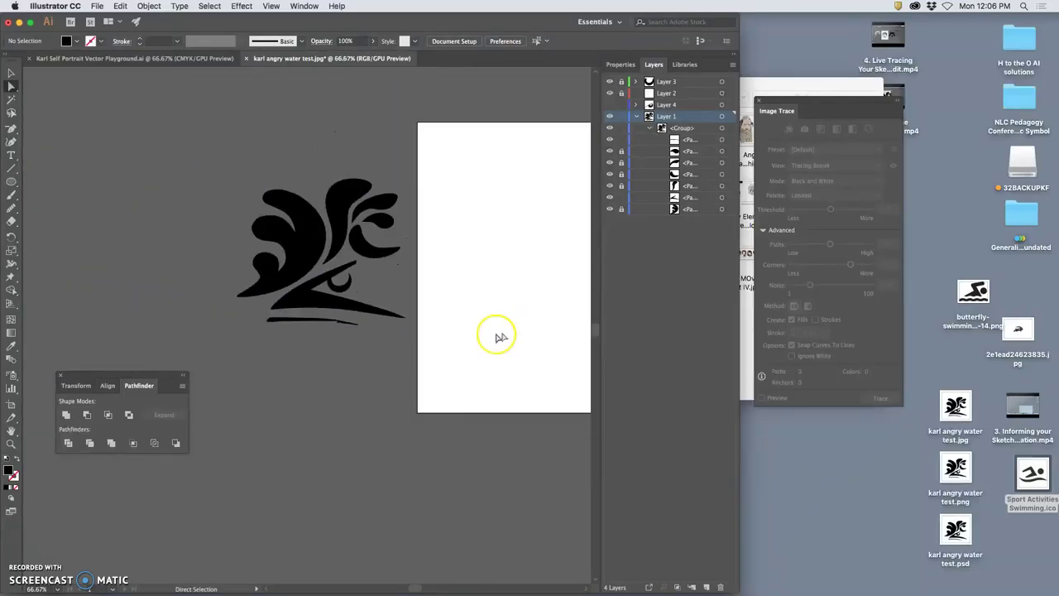
key(super+plus)
key(super+plus)
key(super+plus)
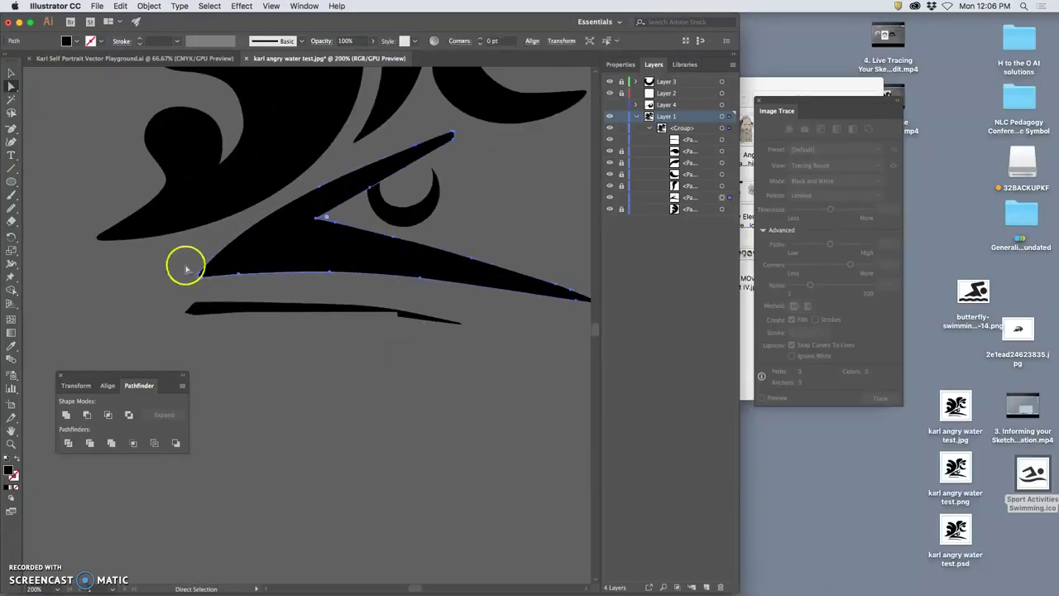
Raise the anchor points along the eye shape's lower-band underside with Direct Selection to reshape its curve
click(184, 288)
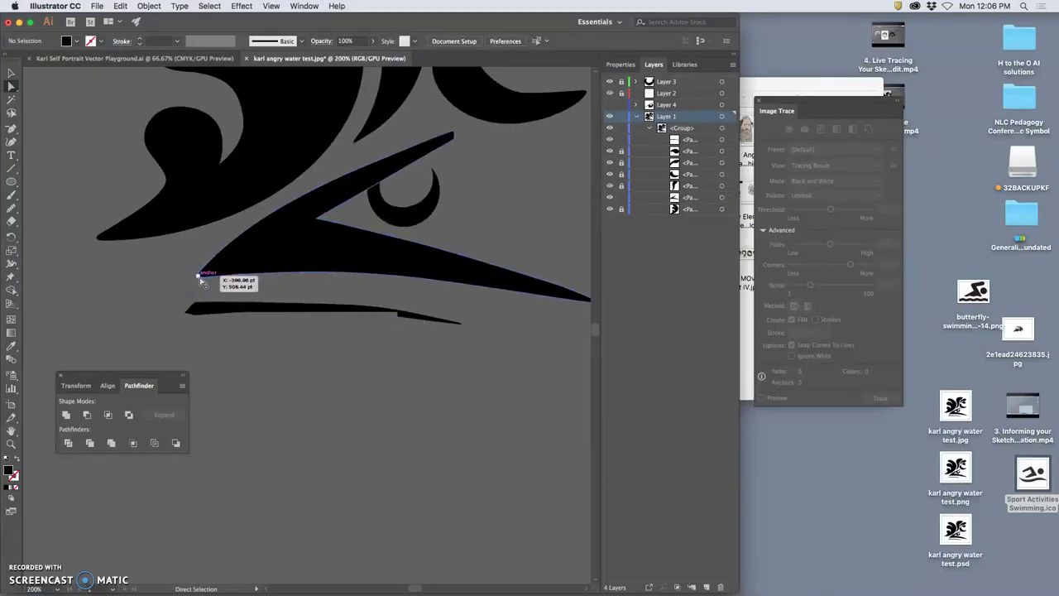
drag(200, 279, 242, 266)
drag(324, 272, 341, 265)
click(422, 281)
drag(421, 277, 404, 269)
click(421, 278)
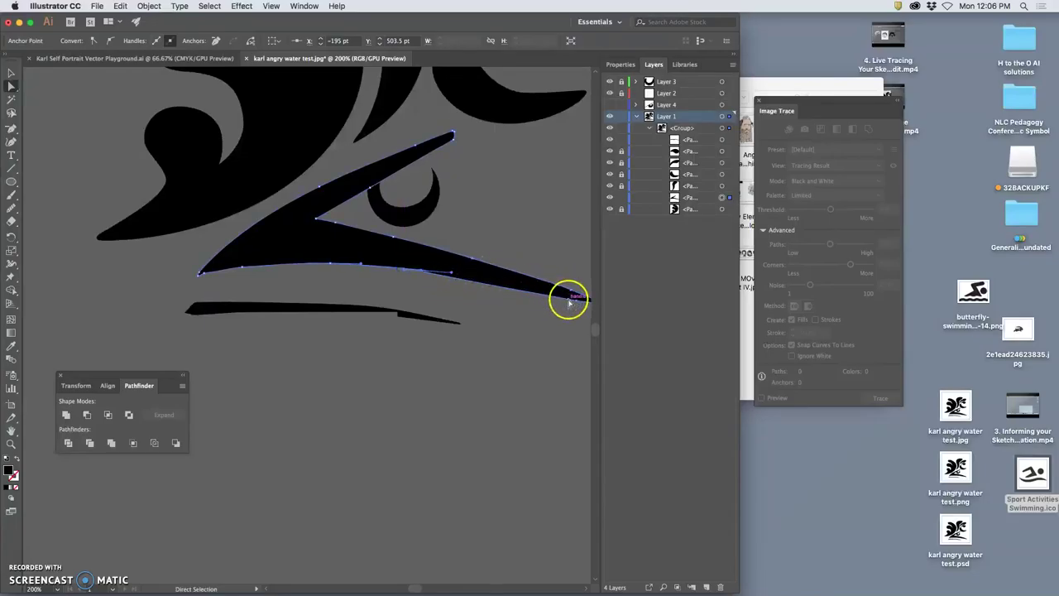
Adjust the handles and middle anchor point on the lower band's underside for a smoother taper, and deselect the shape
drag(568, 299, 567, 300)
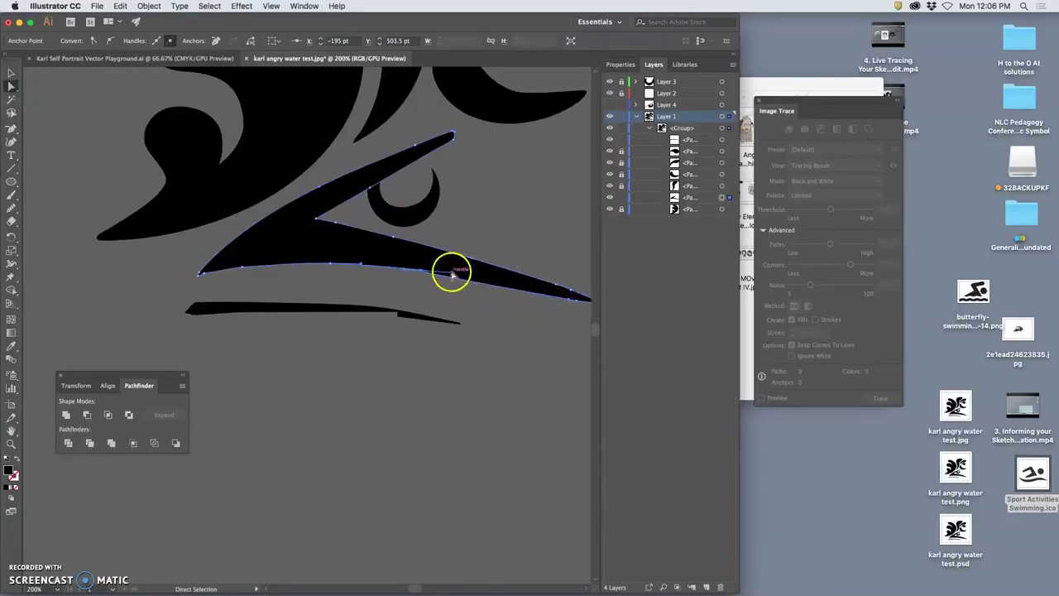
drag(460, 276, 468, 278)
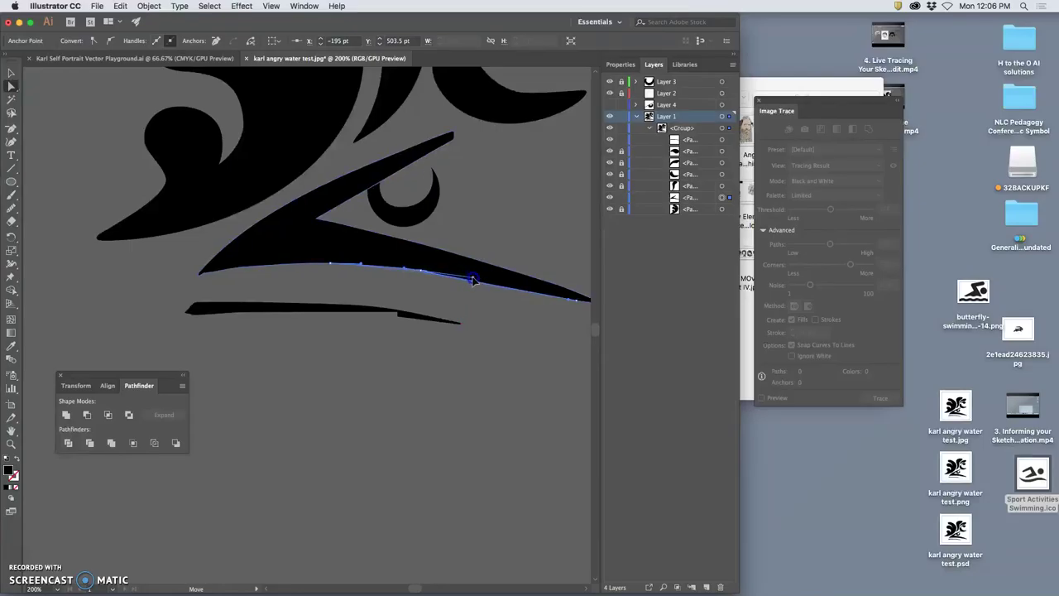
click(579, 300)
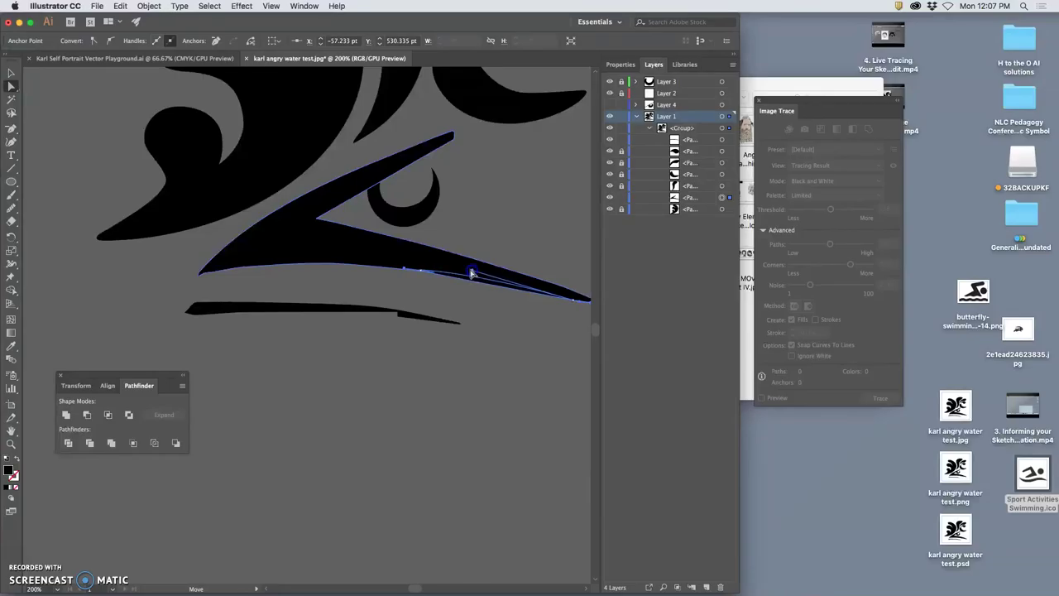
click(410, 276)
click(420, 271)
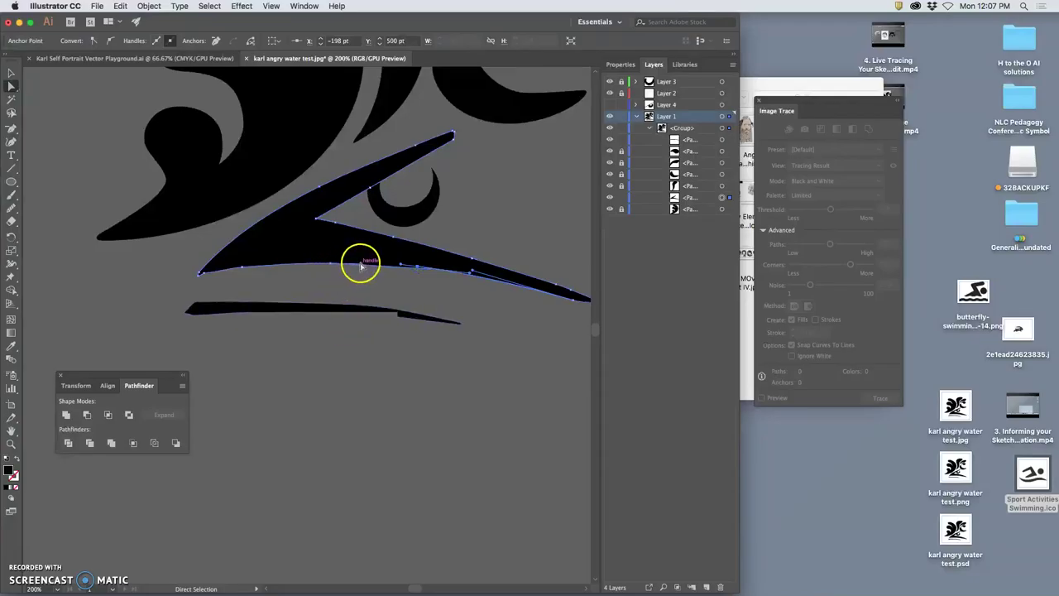
drag(360, 265, 363, 263)
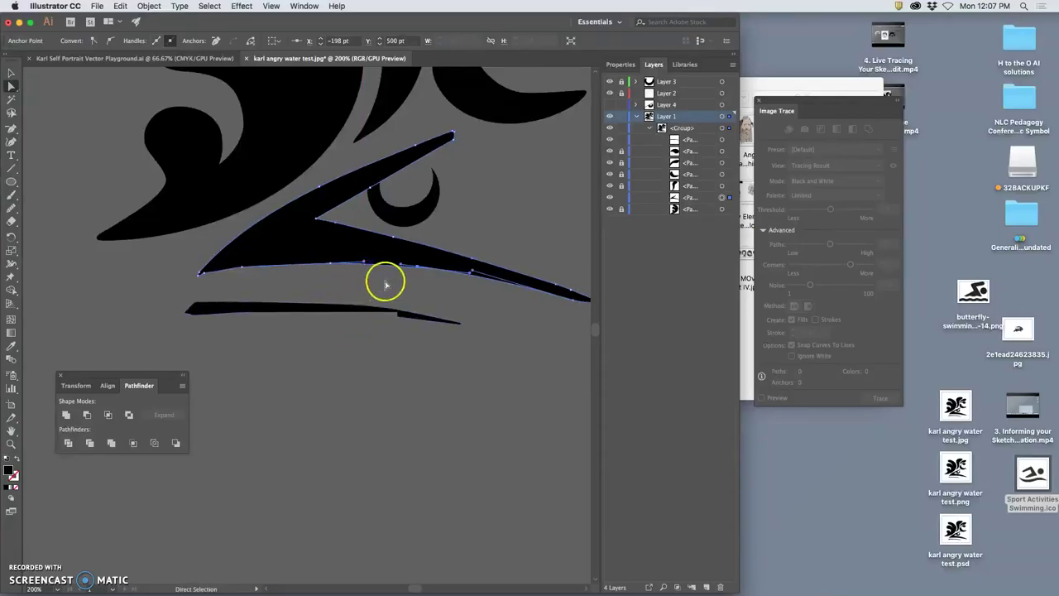
click(389, 287)
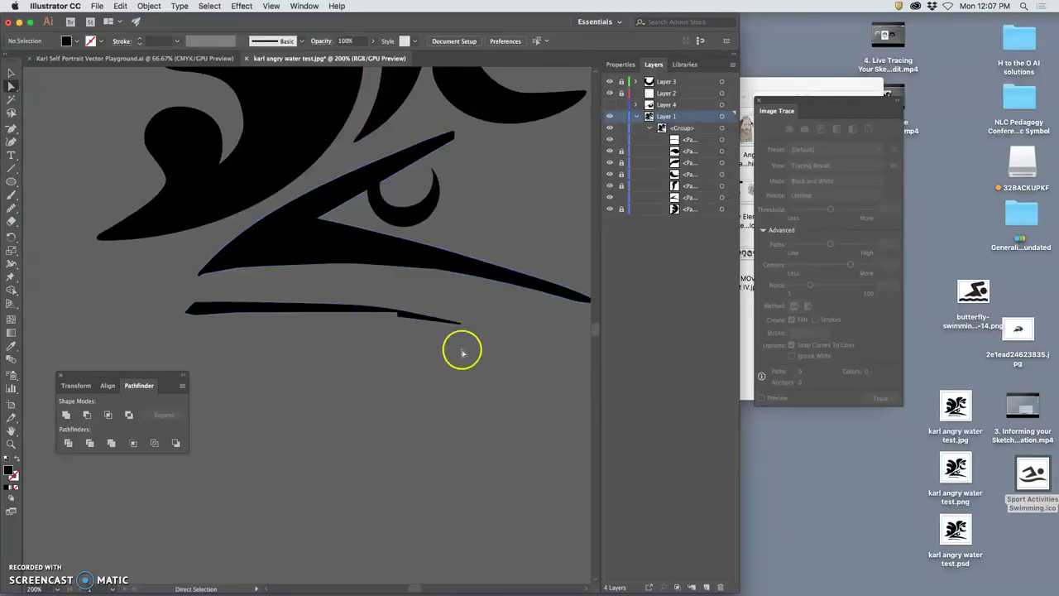
Smooth the underside of the eye's lower band with strokes of the Smooth tool
click(445, 258)
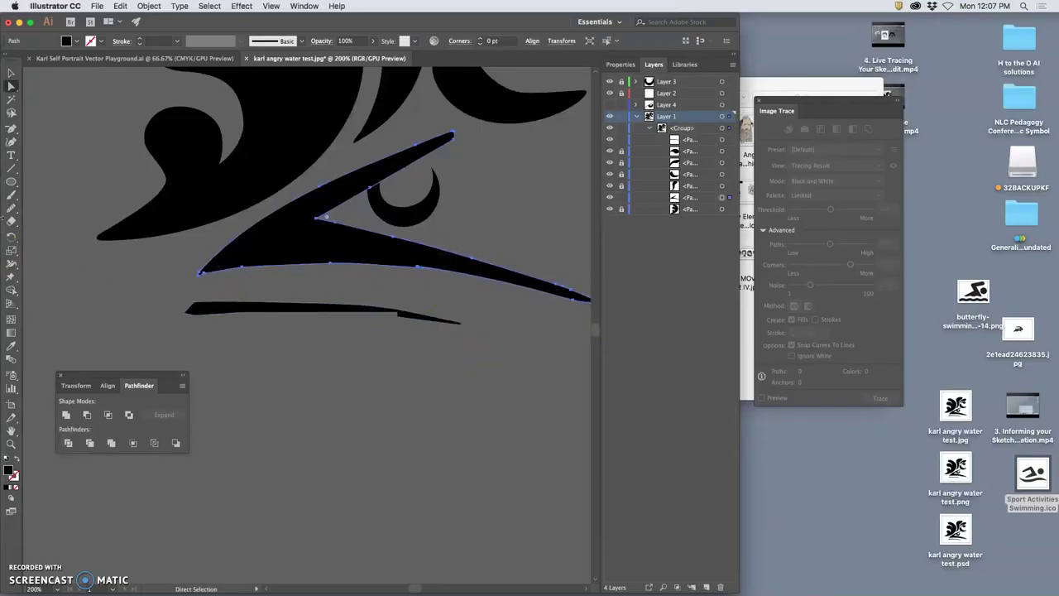
click(12, 208)
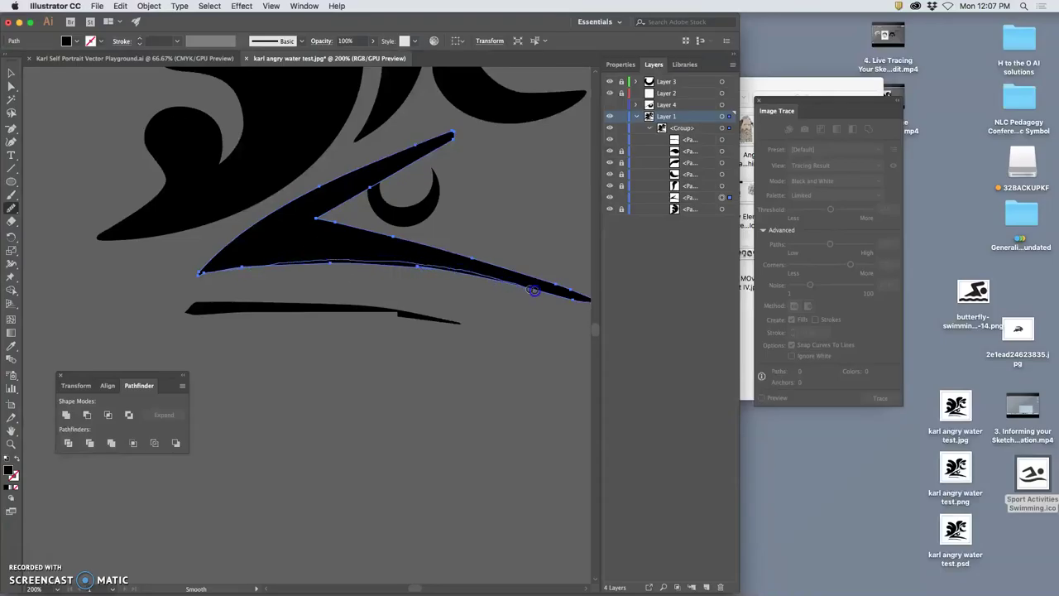
drag(539, 292, 539, 293)
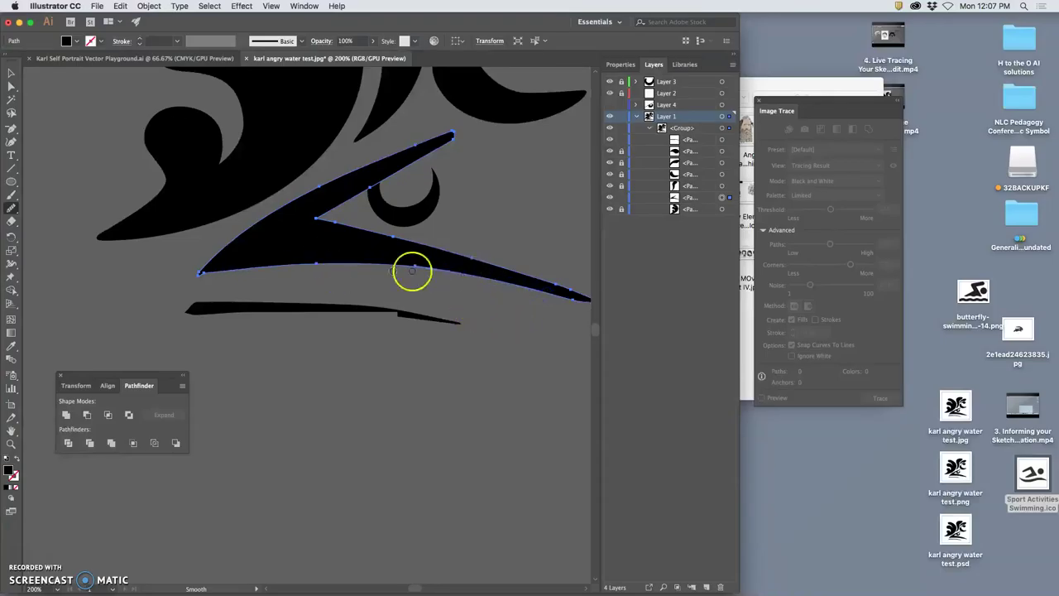
drag(463, 270, 287, 273)
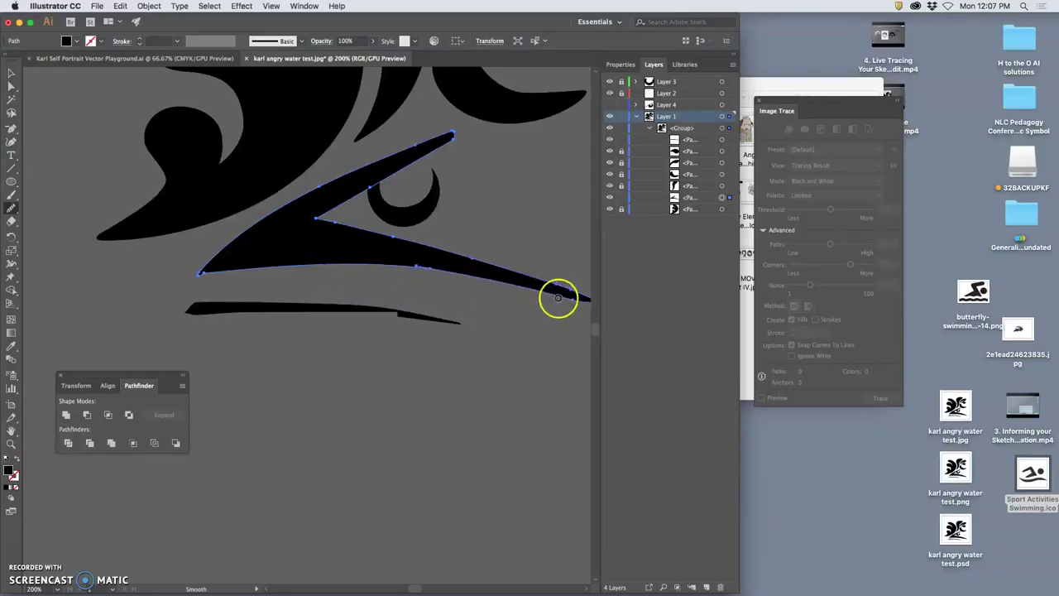
Delete one of the two closely spaced anchor points on the lower band's underside below the crescent, and deselect the shape
key(super+minus)
key(super+equal)
key(super+equal)
key(super+equal)
key(super+equal)
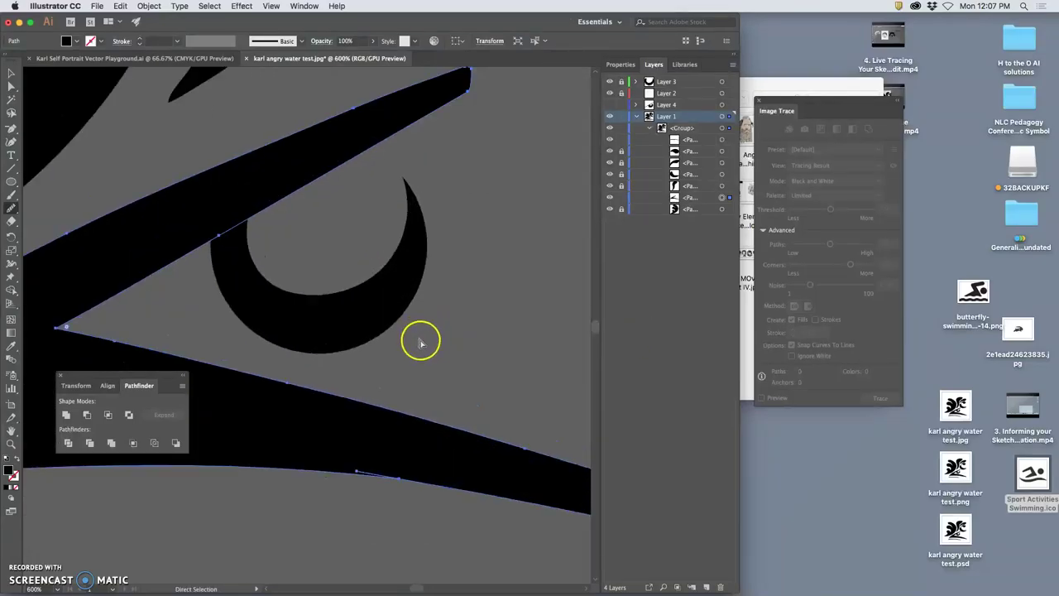
drag(449, 414, 416, 278)
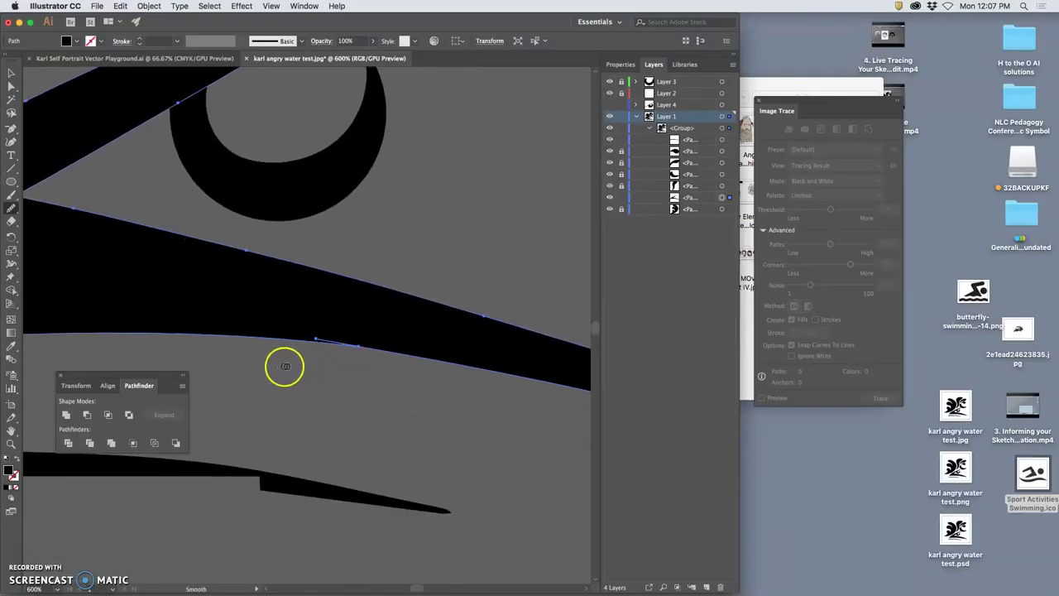
click(11, 86)
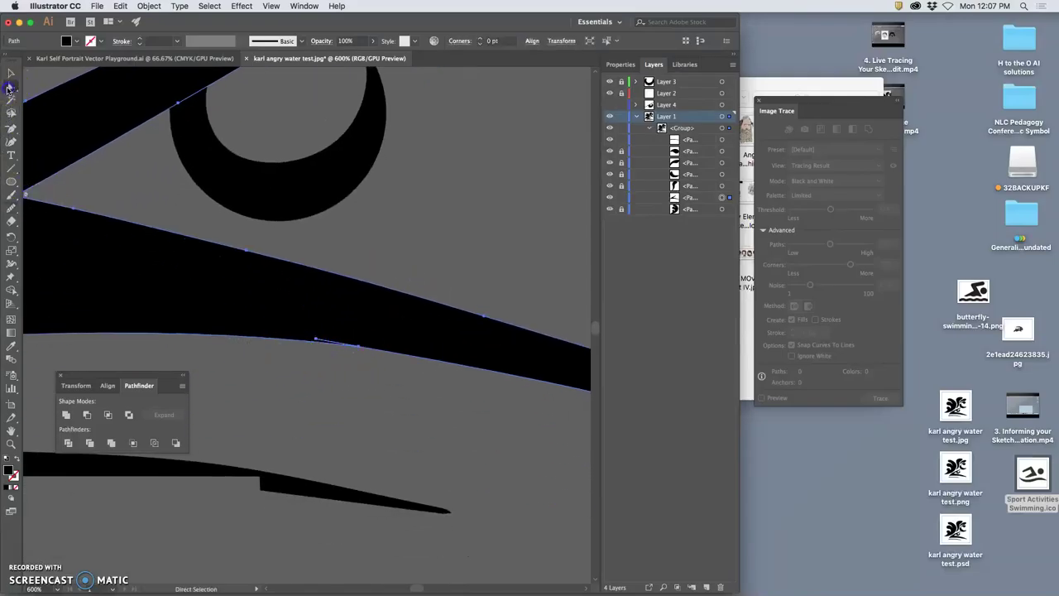
click(353, 374)
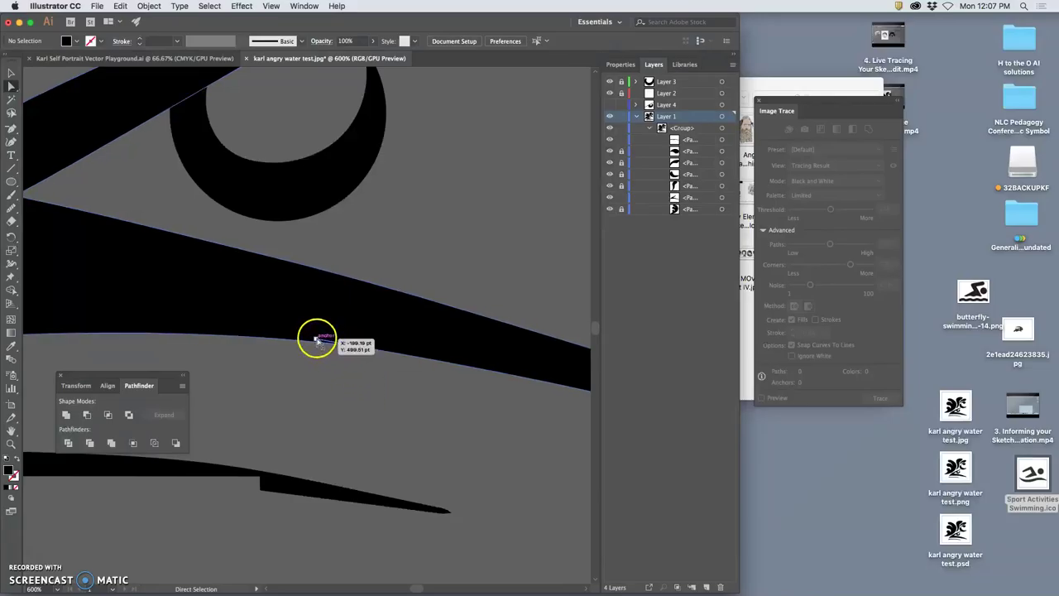
click(12, 128)
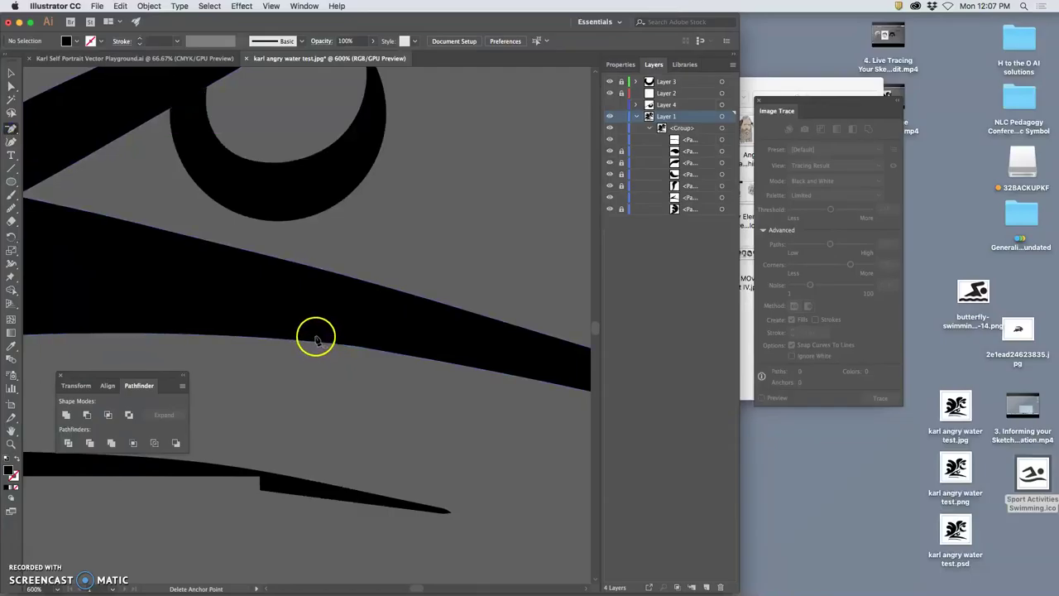
click(316, 339)
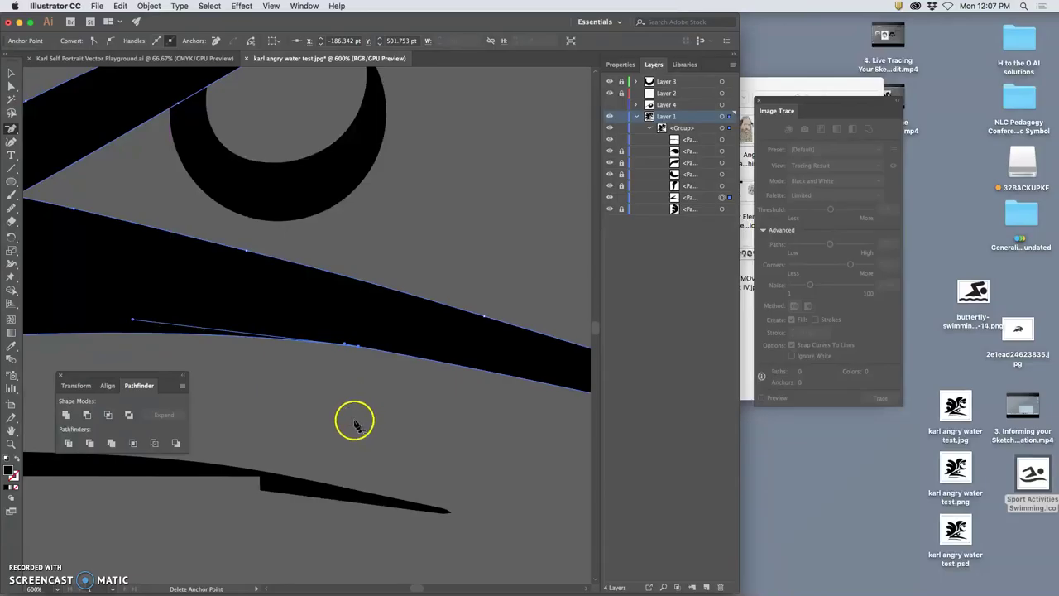
click(11, 86)
click(139, 181)
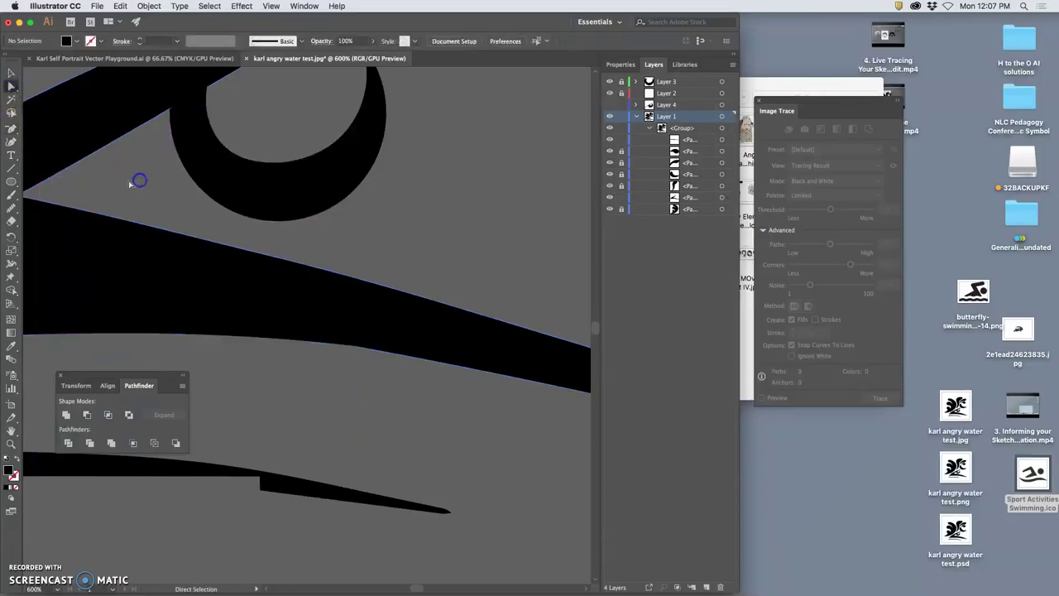
Examine the eye's lower band and the thin line beneath it, both up close and within the whole icon
drag(387, 434, 485, 294)
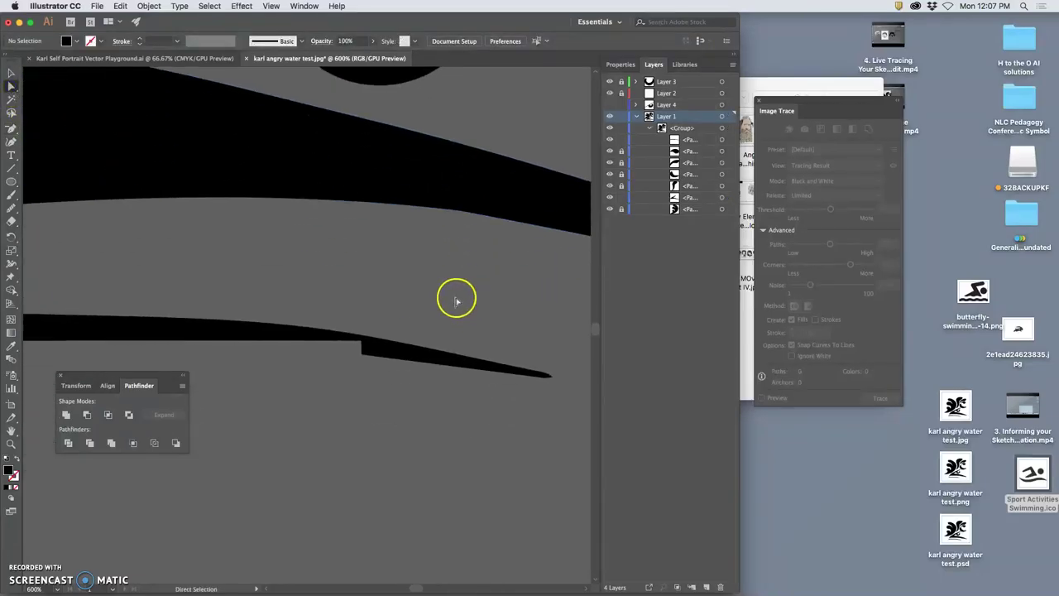
key(super+minus)
key(super+minus)
key(super+minus)
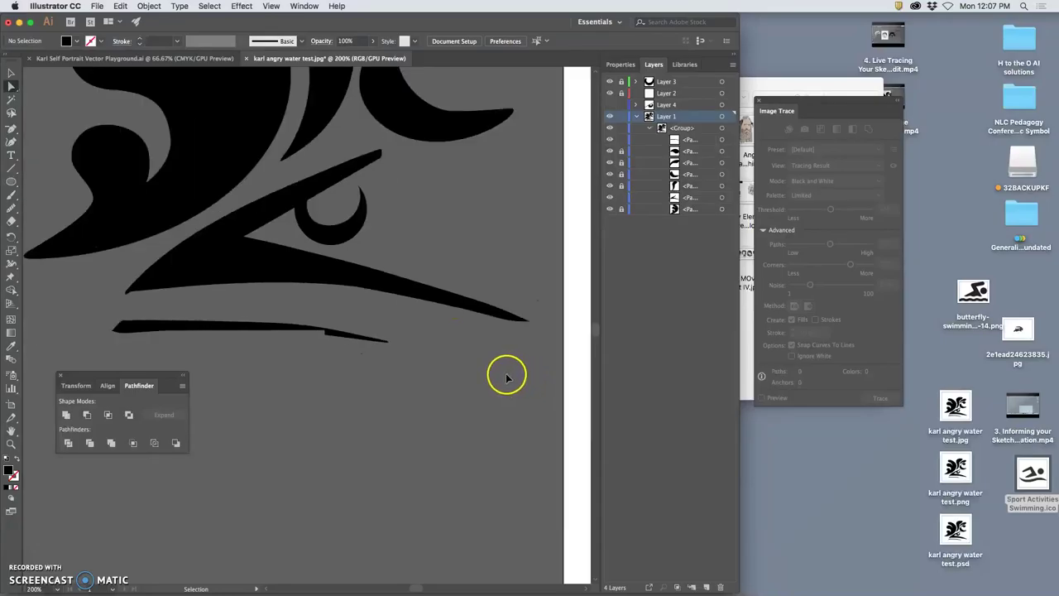
key(super+minus)
key(super+minus)
key(super+minus)
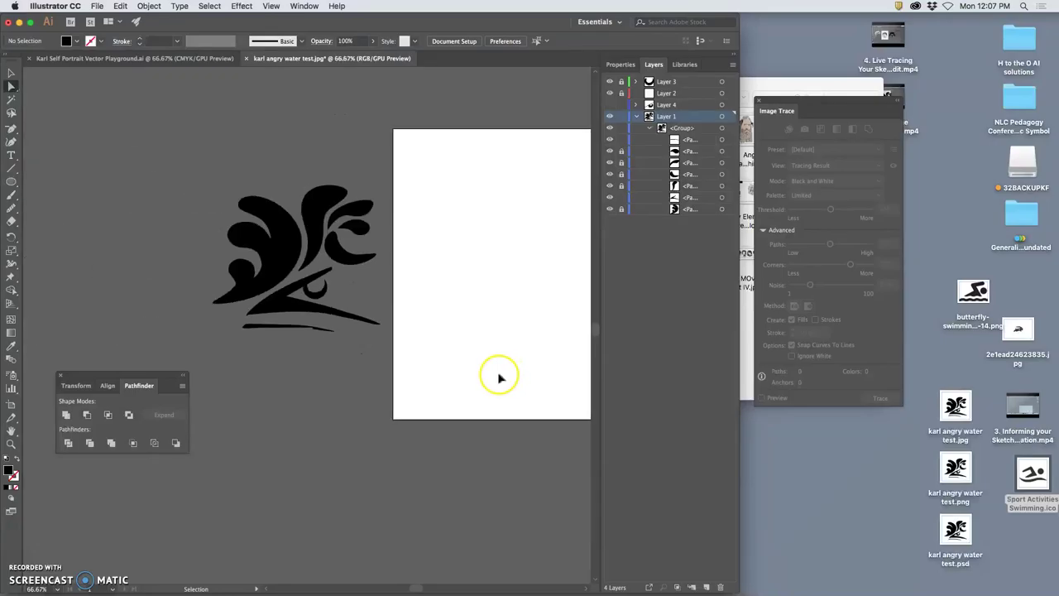
key(super+plus)
key(super+plus)
key(super+plus)
key(super+plus)
key(a)
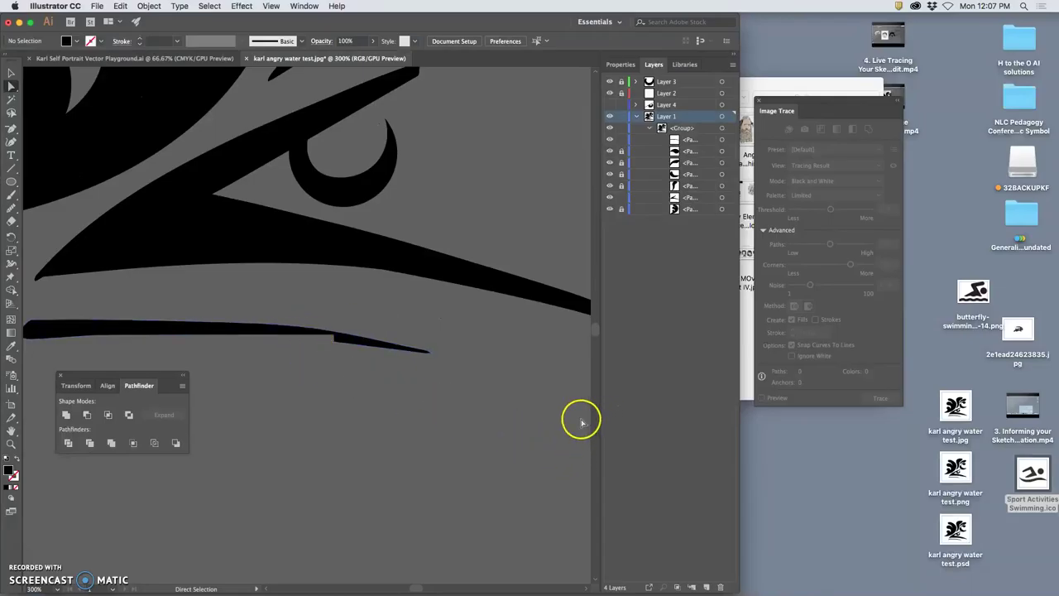
key(super+minus)
key(super+minus)
key(super+minus)
key(super+minus)
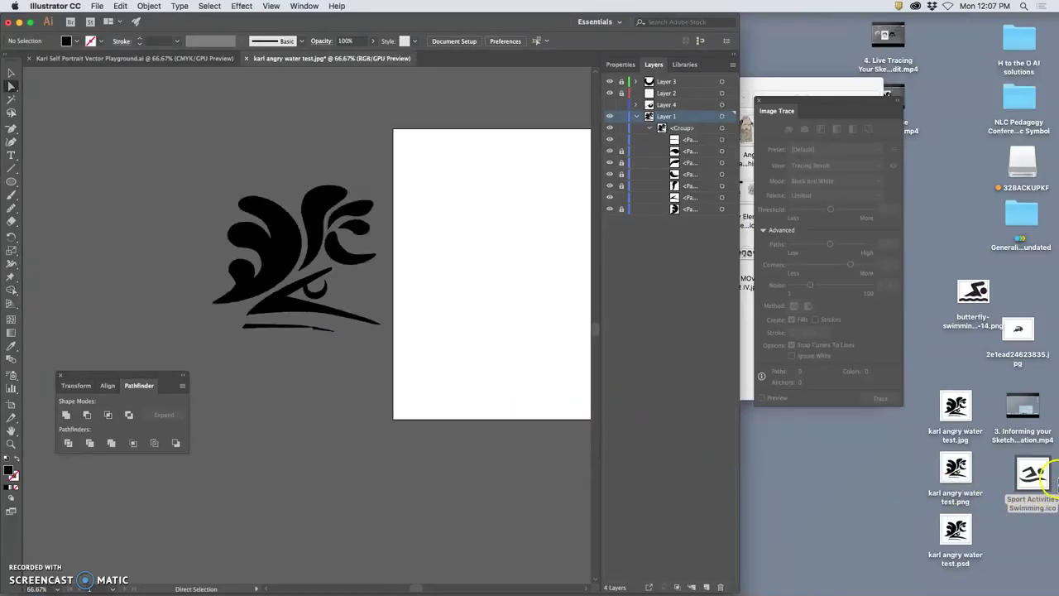
key(super+minus)
key(super+plus)
key(super+plus)
key(super+plus)
key(super+plus)
key(a)
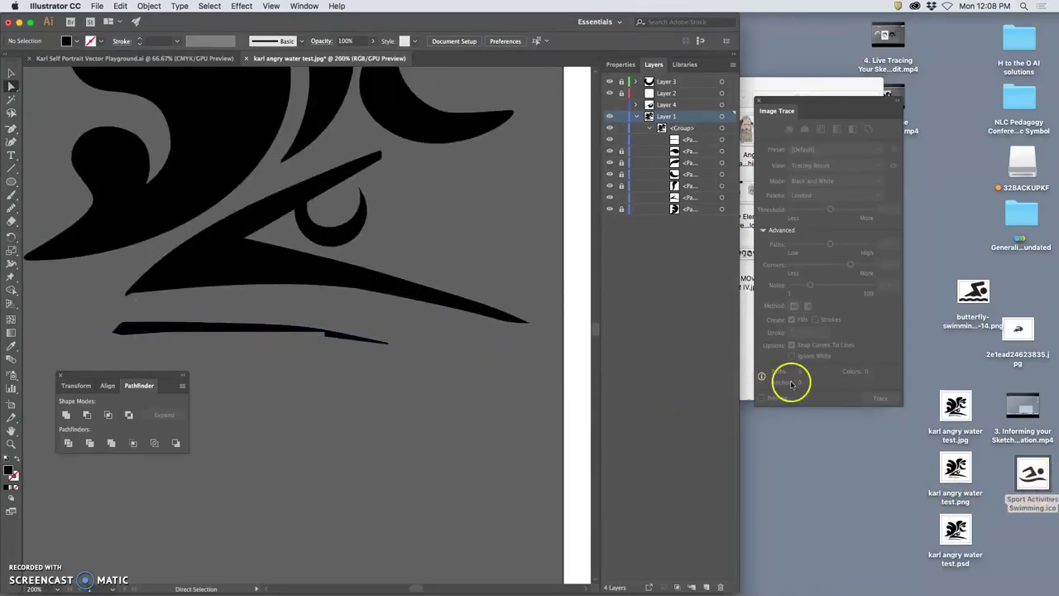
Open Sport Activities Swimming.ico from the desktop in Preview and copy the wave beneath the swimmer
drag(1031, 473, 362, 390)
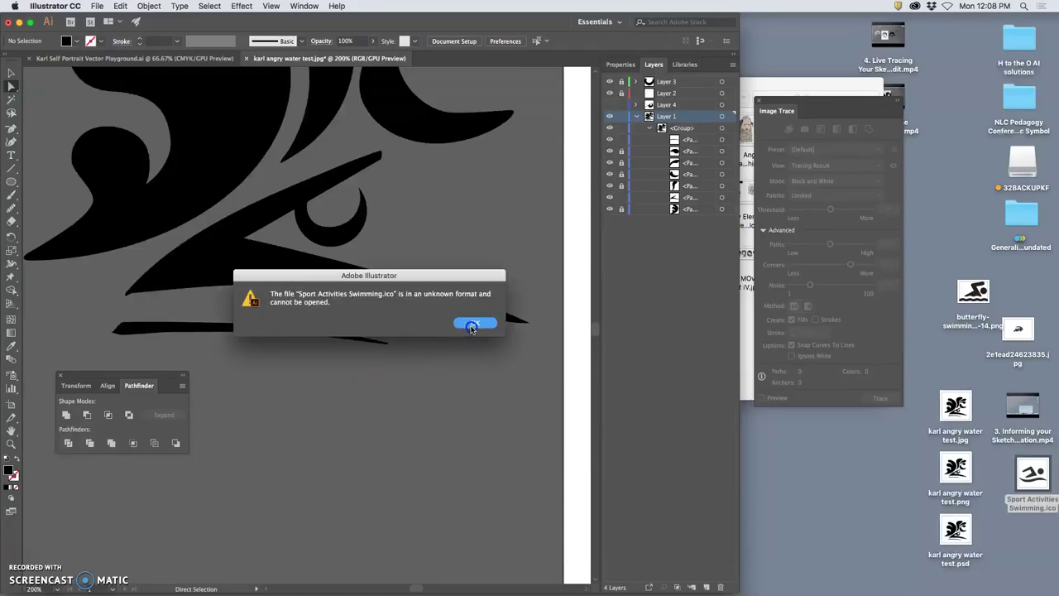
click(471, 326)
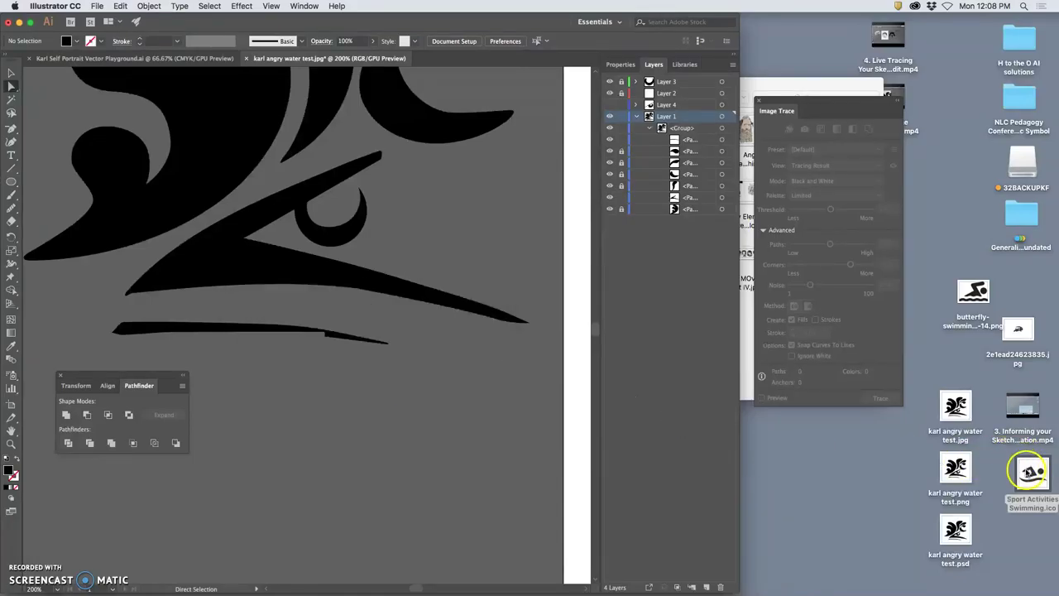
double_click(1033, 474)
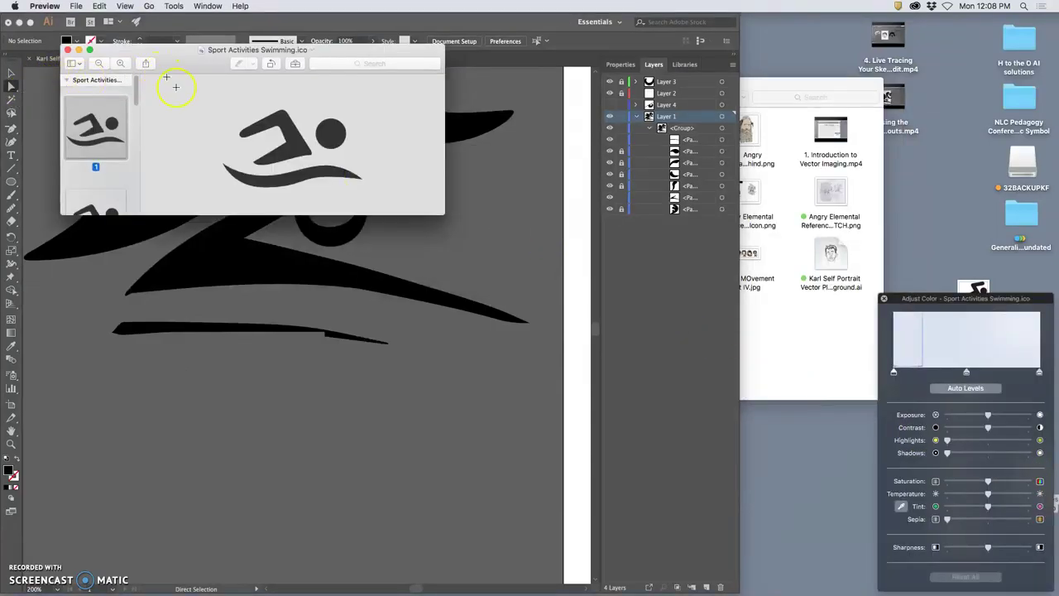
drag(264, 177, 379, 197)
click(497, 64)
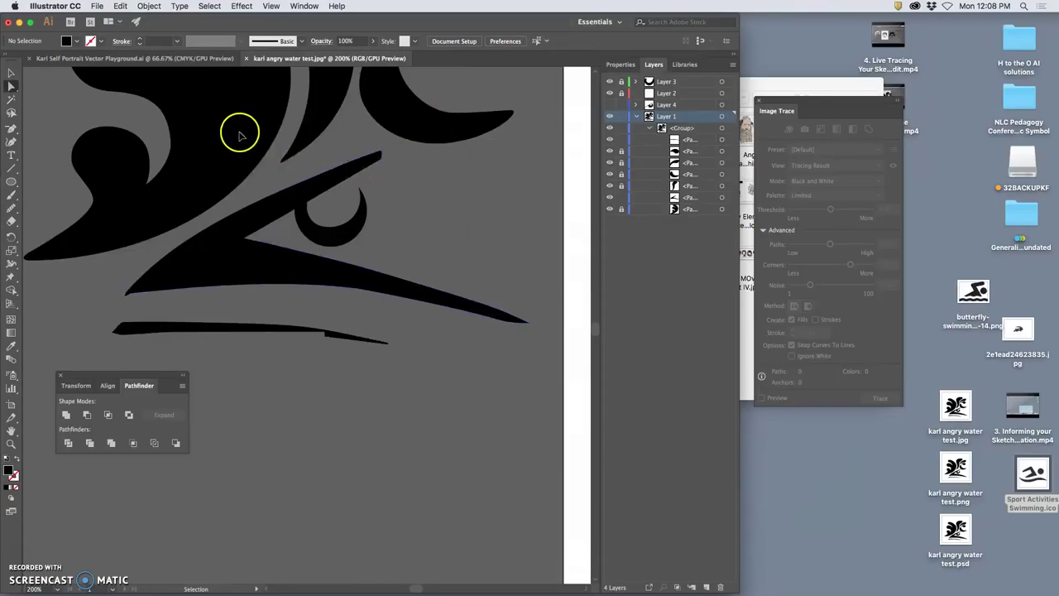
Paste the copied wave image into the Illustrator artwork and position it over the thin line below the eye
key(super+v)
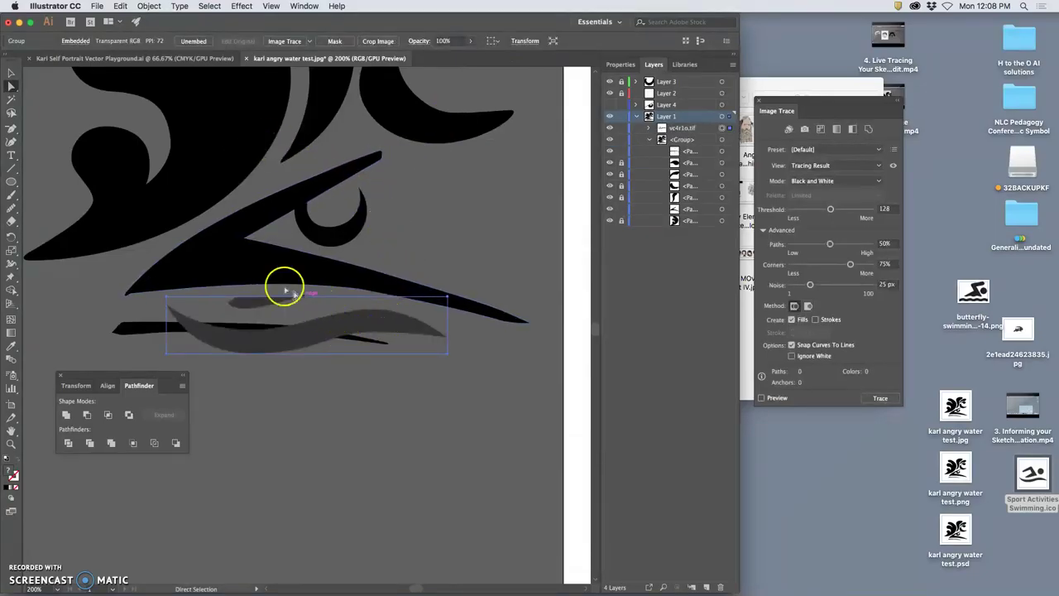
drag(300, 356, 186, 334)
key(Right)
key(Right)
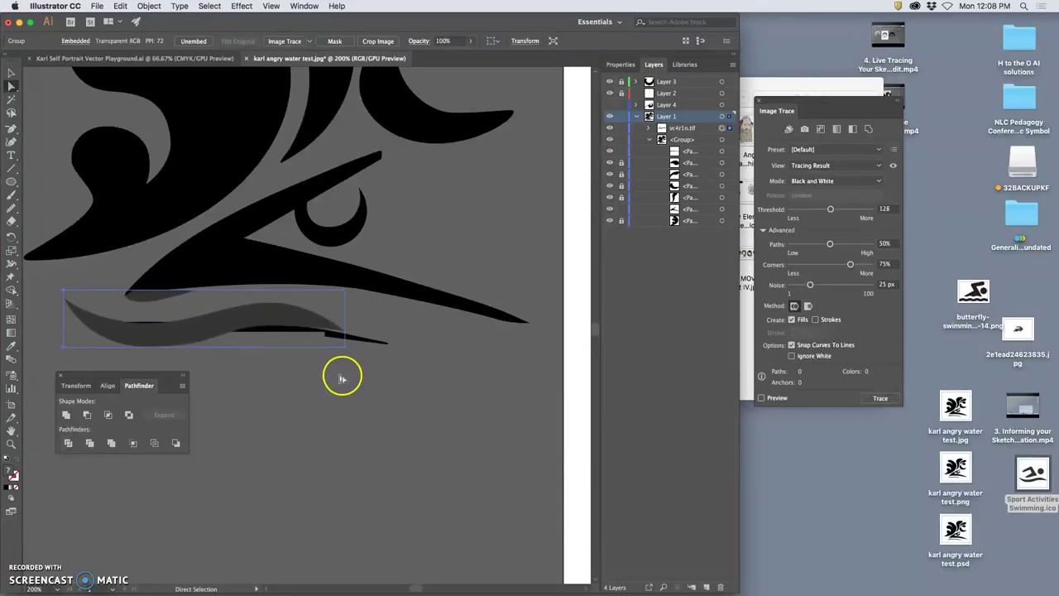
click(378, 397)
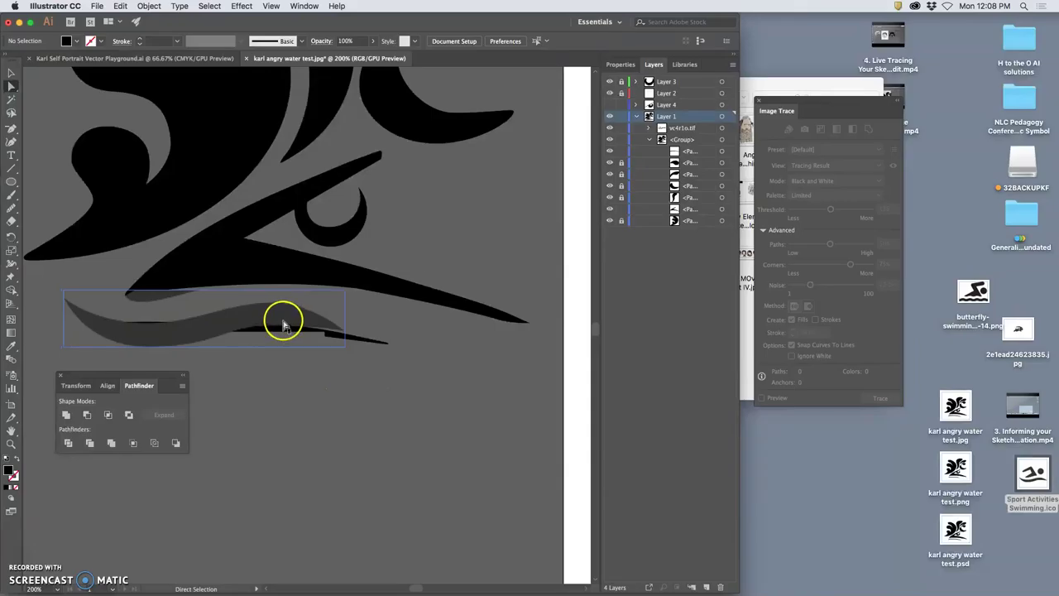
Select the pasted wave image and switch the workspace to Essentials Classic
click(258, 314)
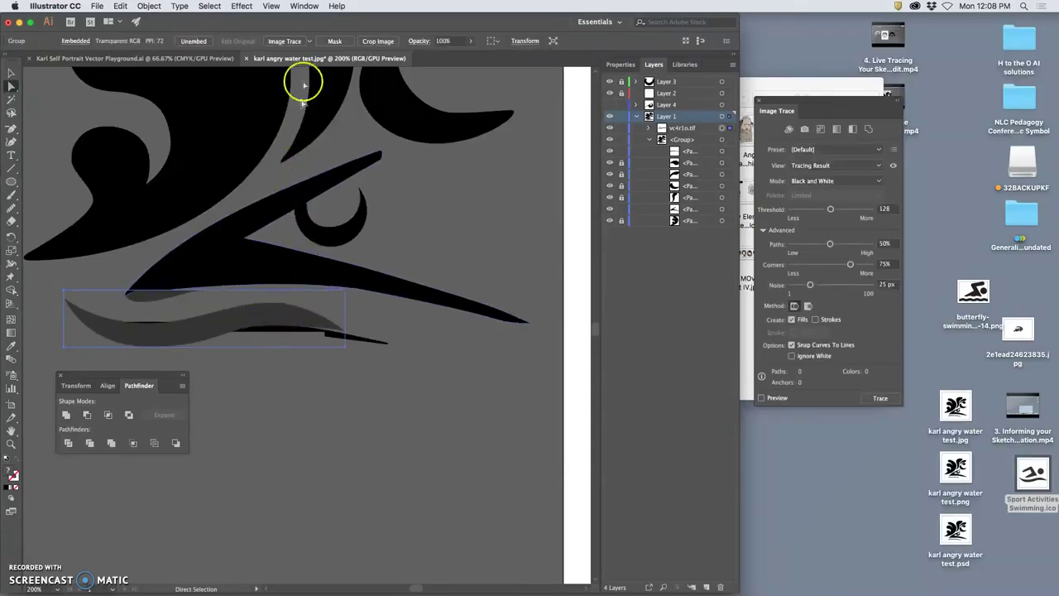
click(620, 23)
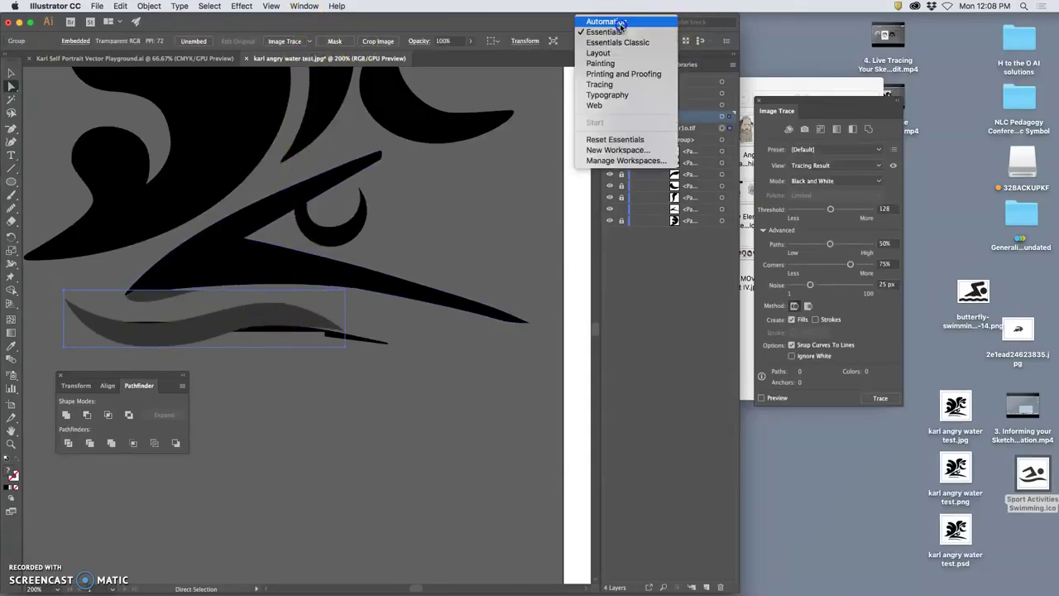
click(616, 44)
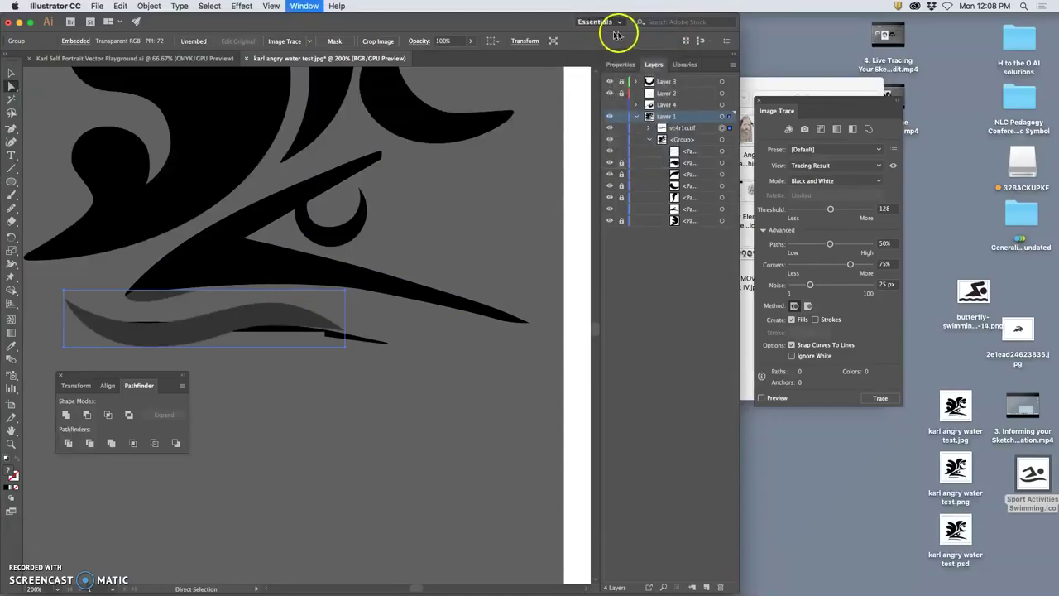
Trace the pasted wave image with the Black and White Logo preset
click(620, 22)
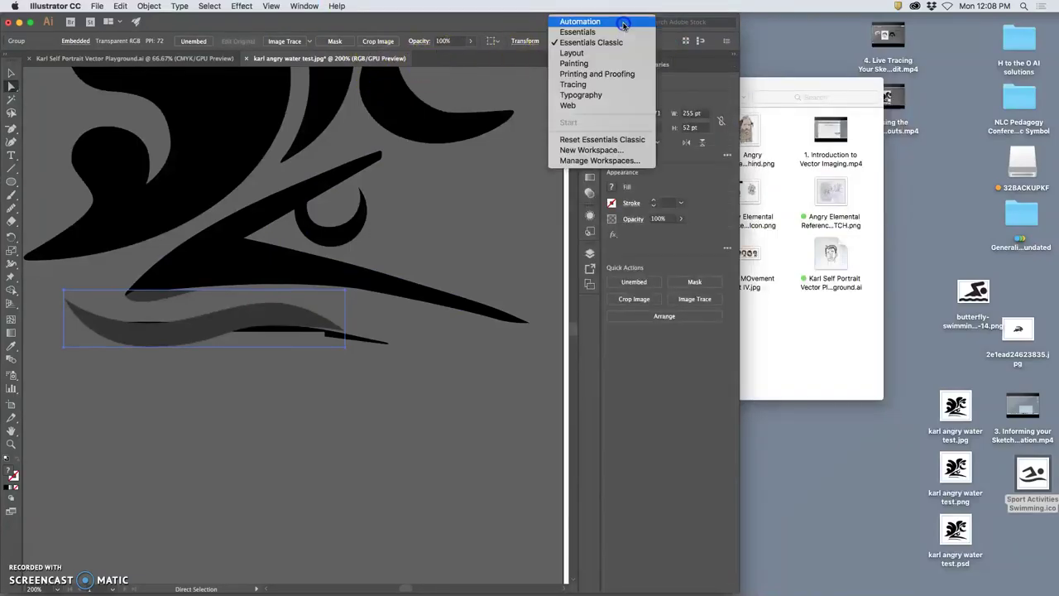
click(285, 316)
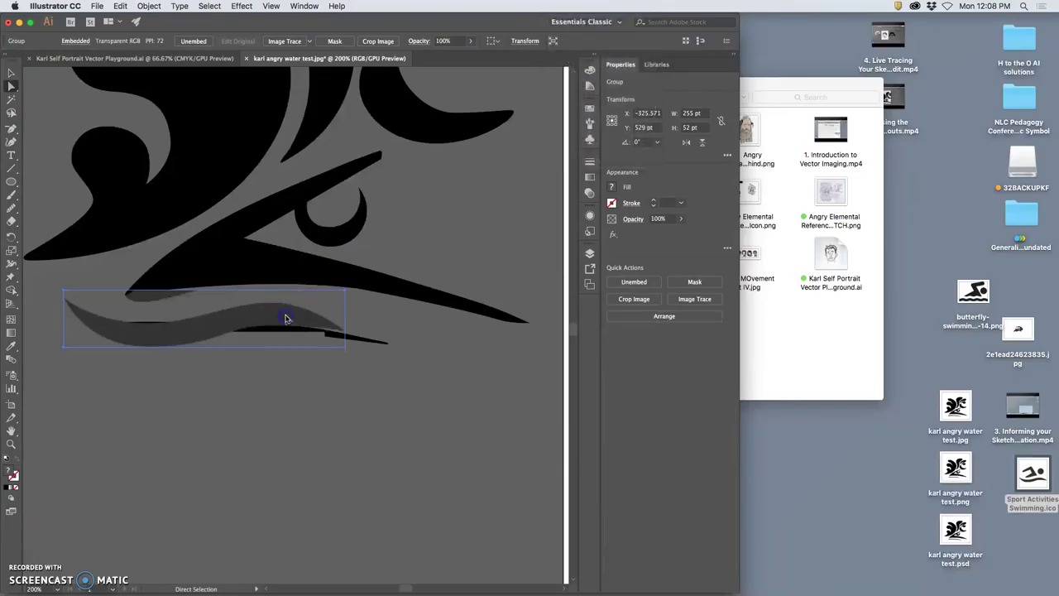
click(309, 42)
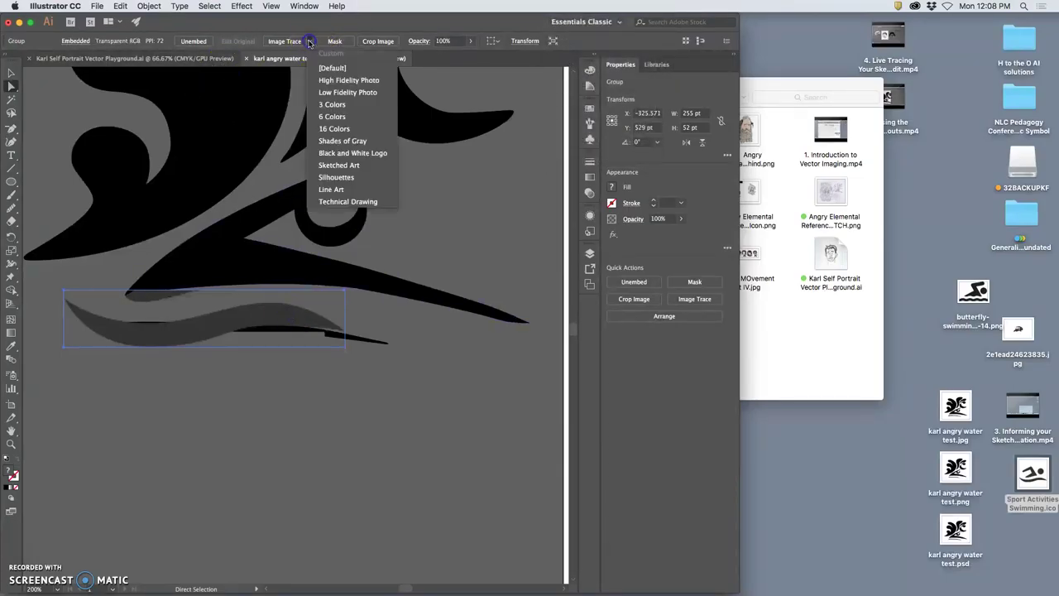
click(373, 154)
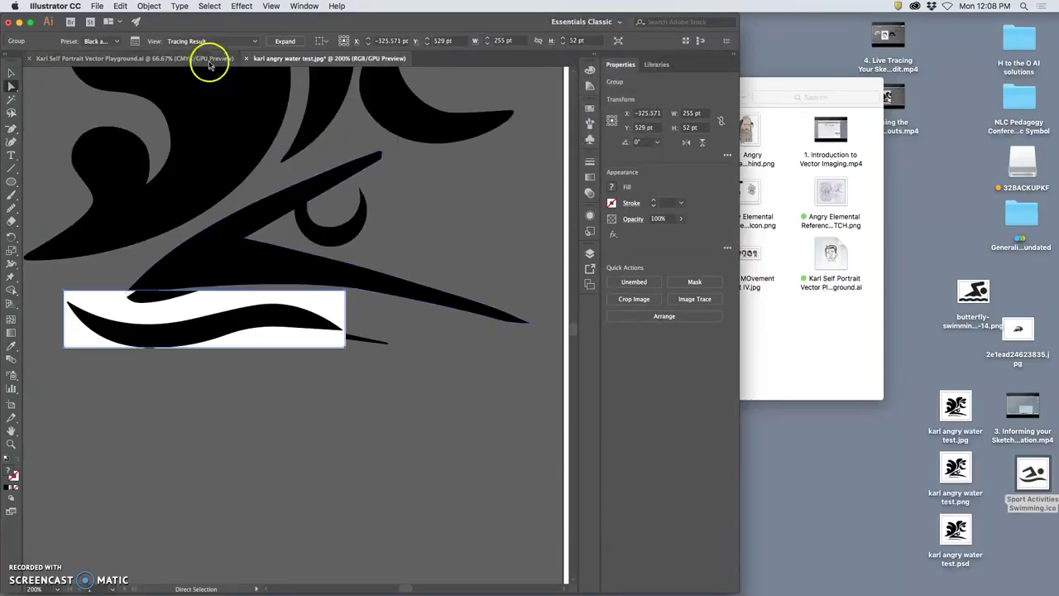
Set the wave's trace to ignore white with a threshold of 156, and expand it into editable paths
click(134, 42)
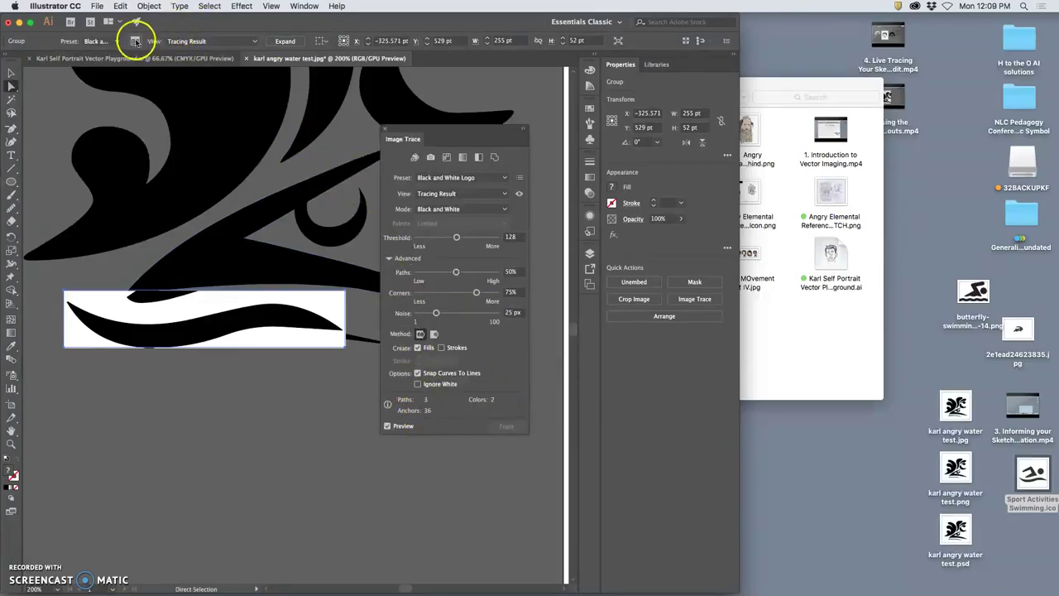
click(418, 385)
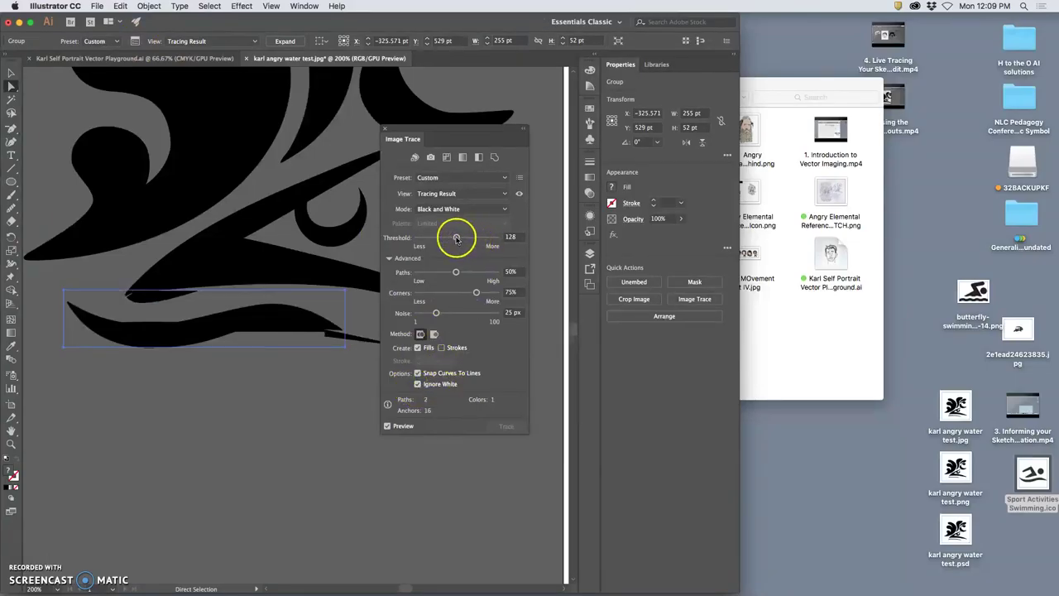
drag(463, 239, 467, 238)
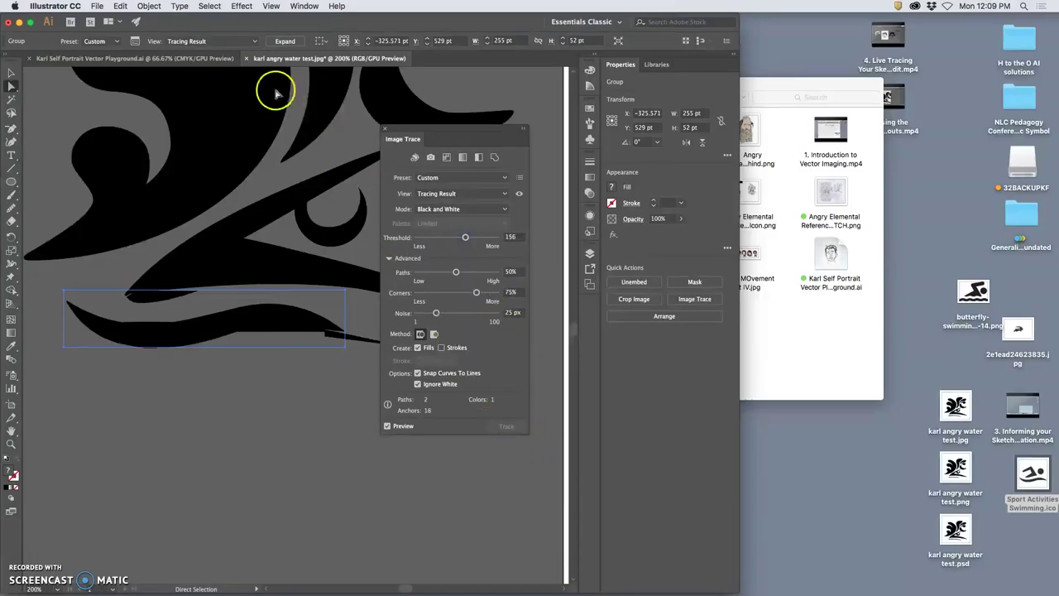
click(285, 40)
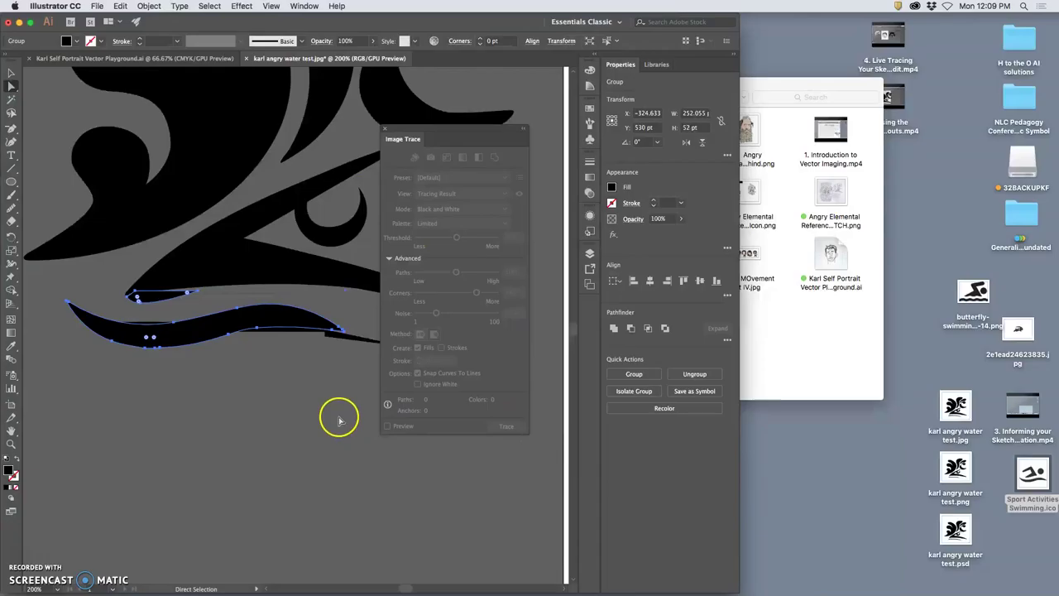
Delete the old thin line lying behind the traced wave below the eye
key(super+equal)
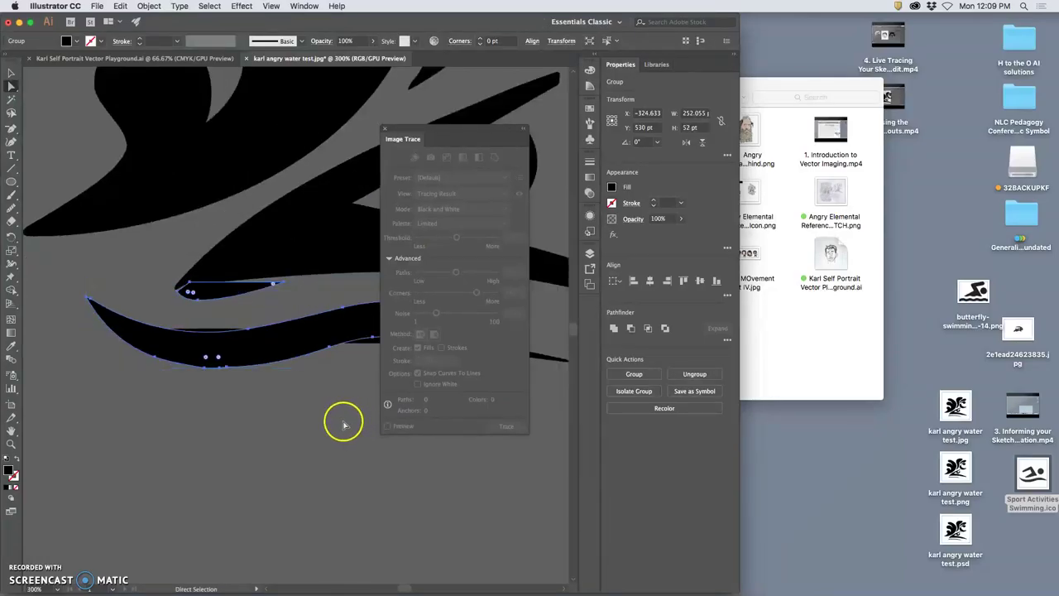
click(343, 425)
scroll(337, 420, up, 5)
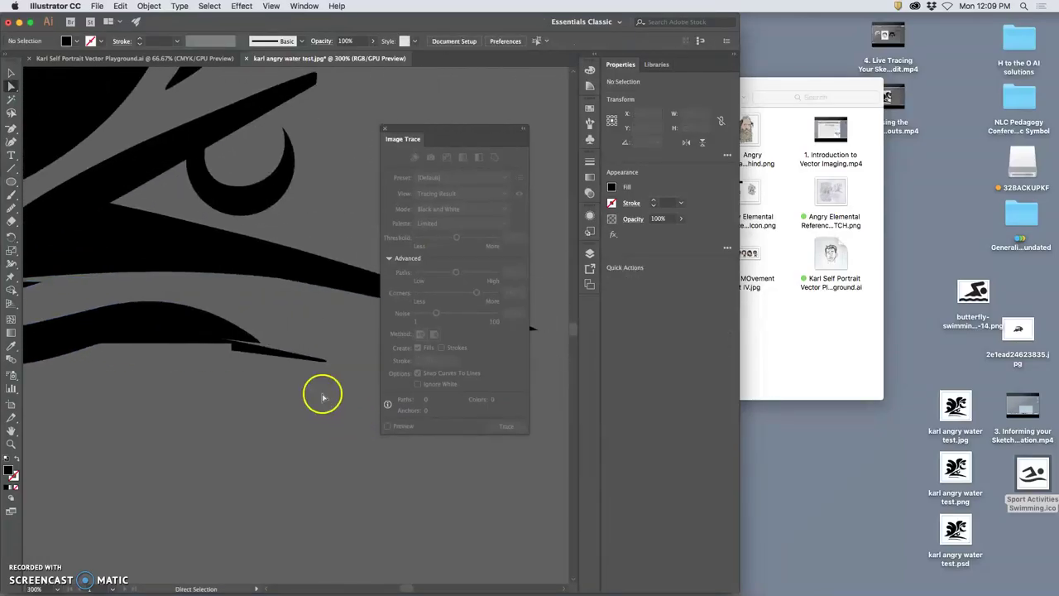
click(279, 357)
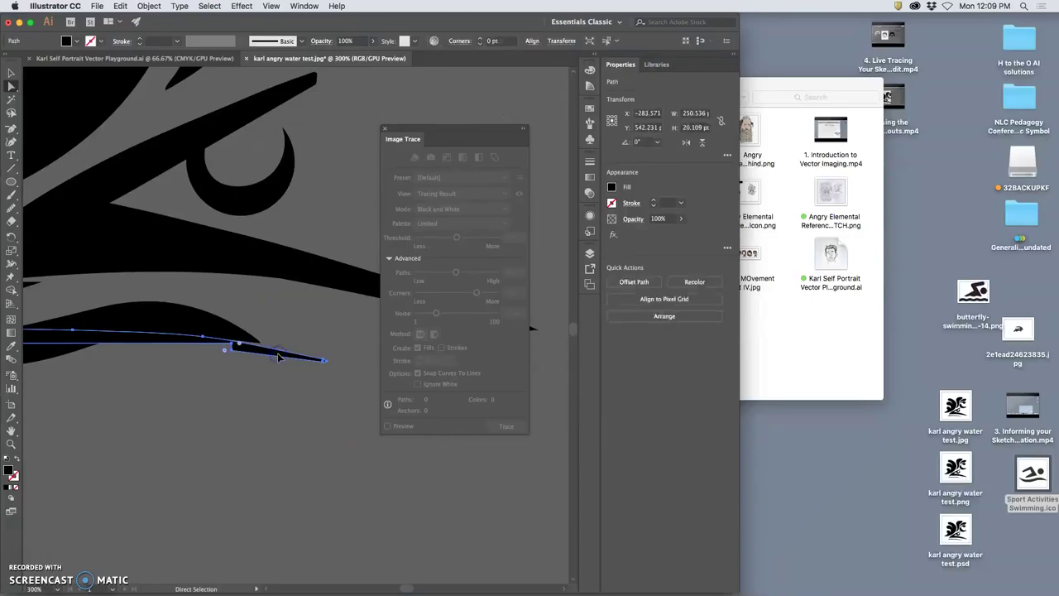
key(Delete)
key(super+minus)
key(super+minus)
key(super+minus)
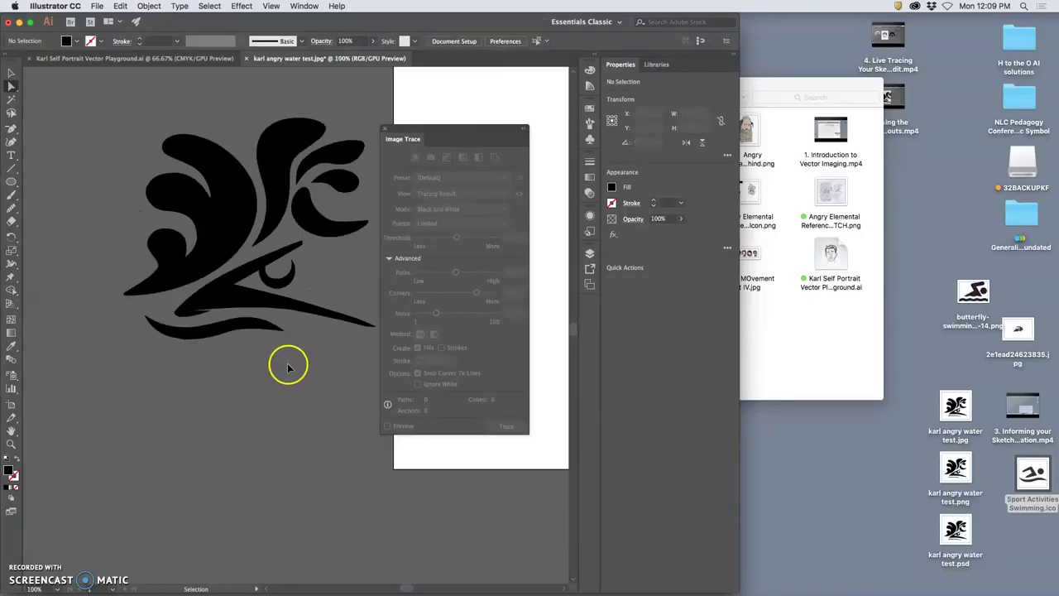
Move the wave slightly up toward the eye and stretch it horizontally to about 296 pt wide
key(super+equal)
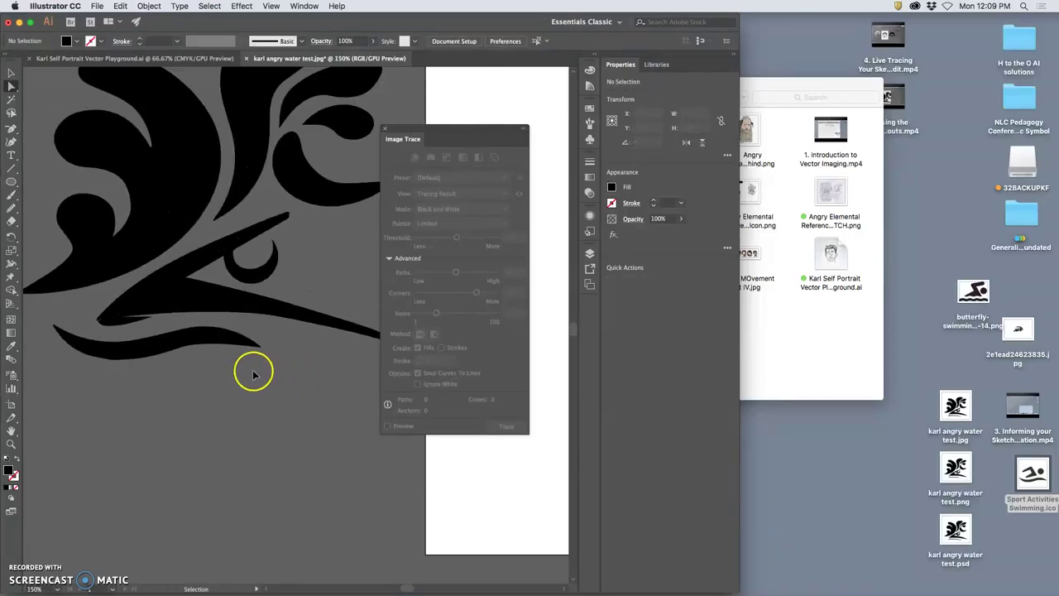
click(12, 85)
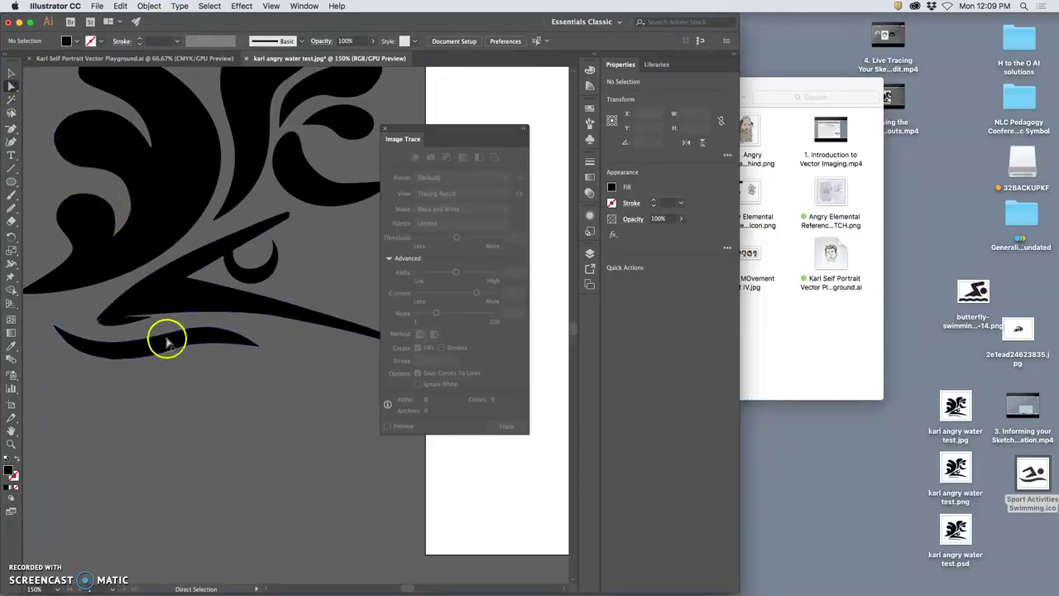
drag(168, 344, 168, 338)
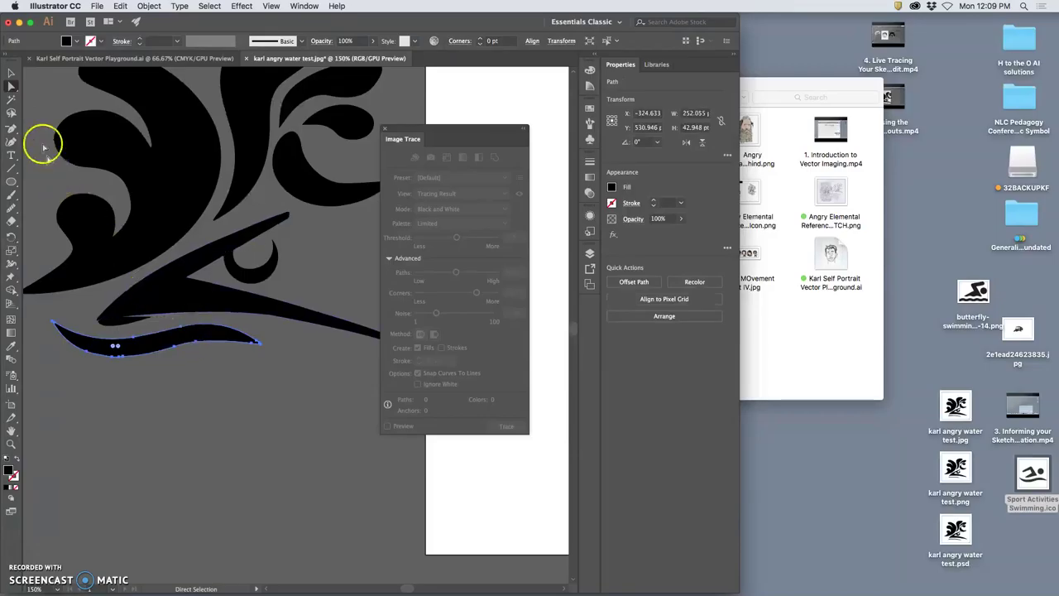
click(12, 73)
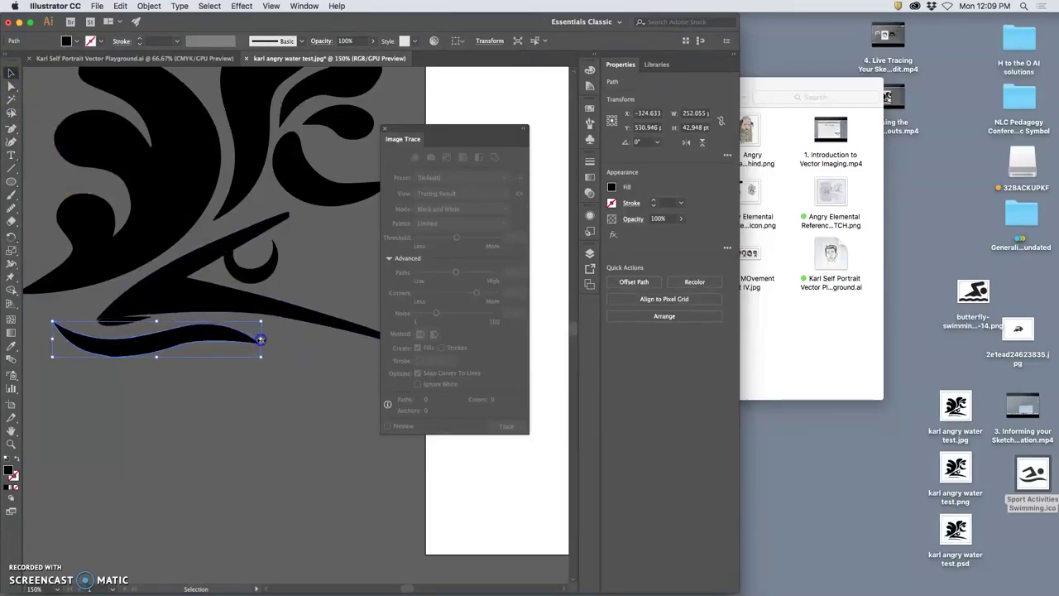
drag(261, 339, 295, 340)
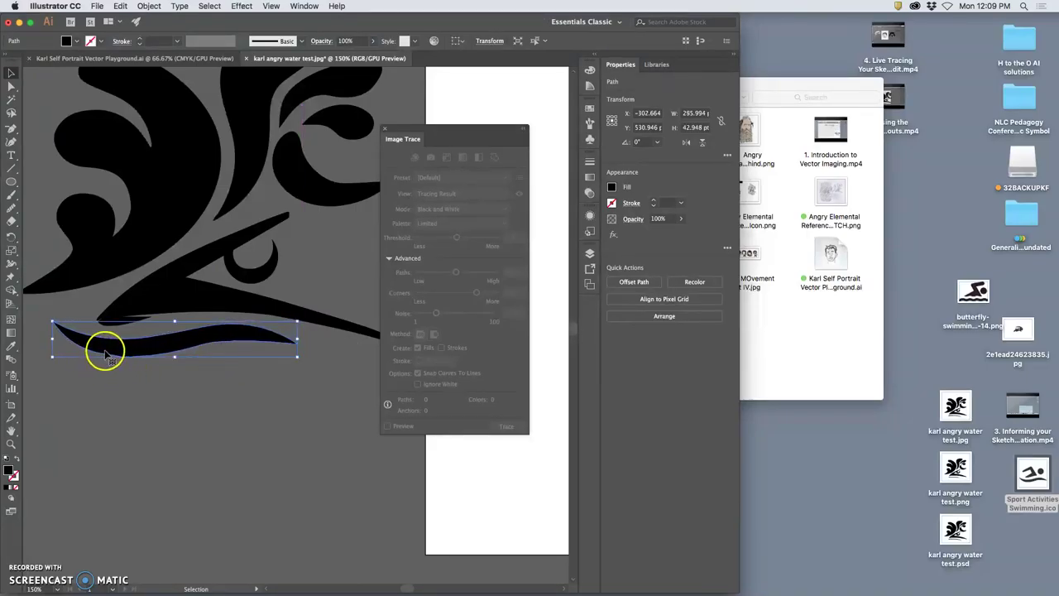
Smooth the lower edge of the wave with the Smooth tool
key(super+equal)
key(super+equal)
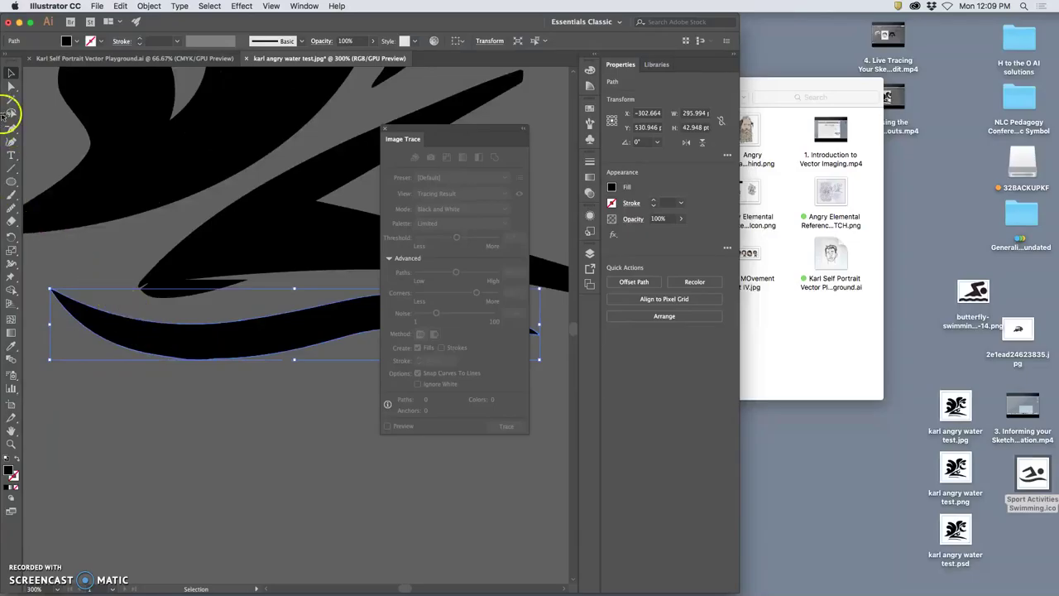
click(10, 86)
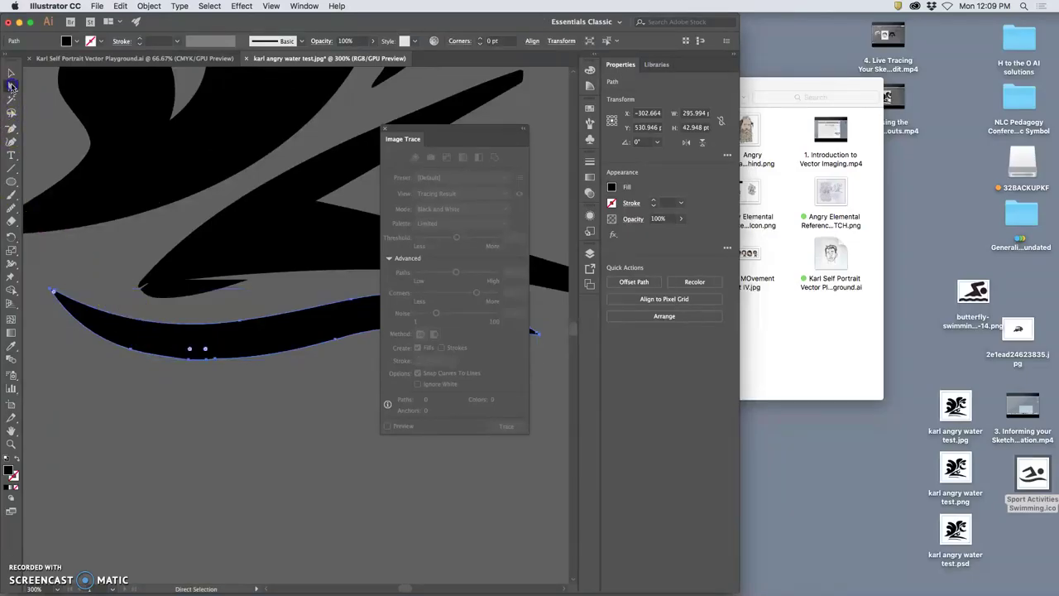
click(11, 207)
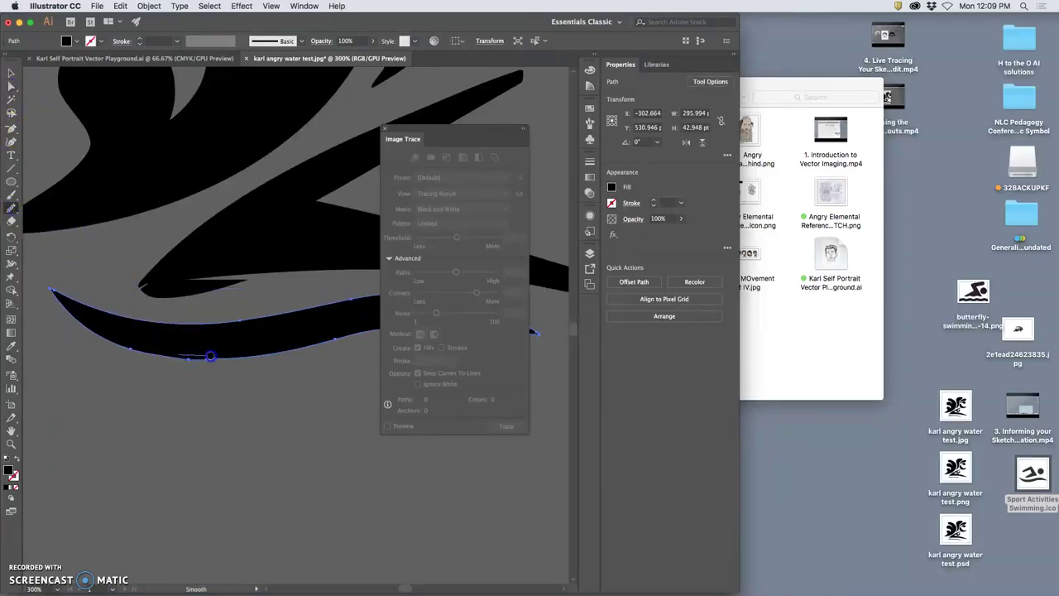
mouse_move(249, 353)
mouse_down()
mouse_move(210, 359)
mouse_move(324, 352)
mouse_up()
scroll(321, 353, right, 5)
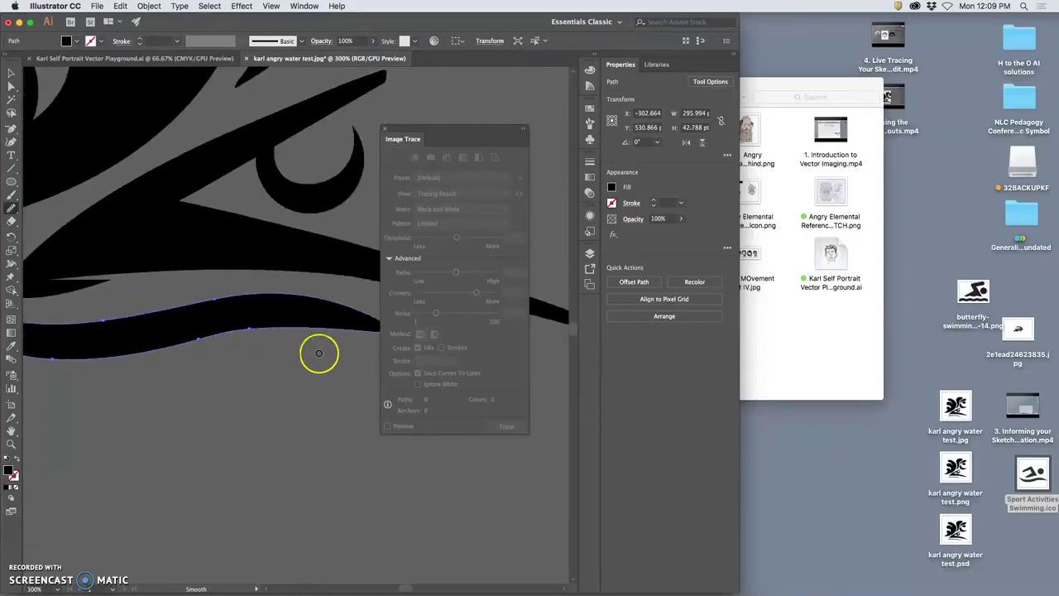
scroll(279, 350, left, 10)
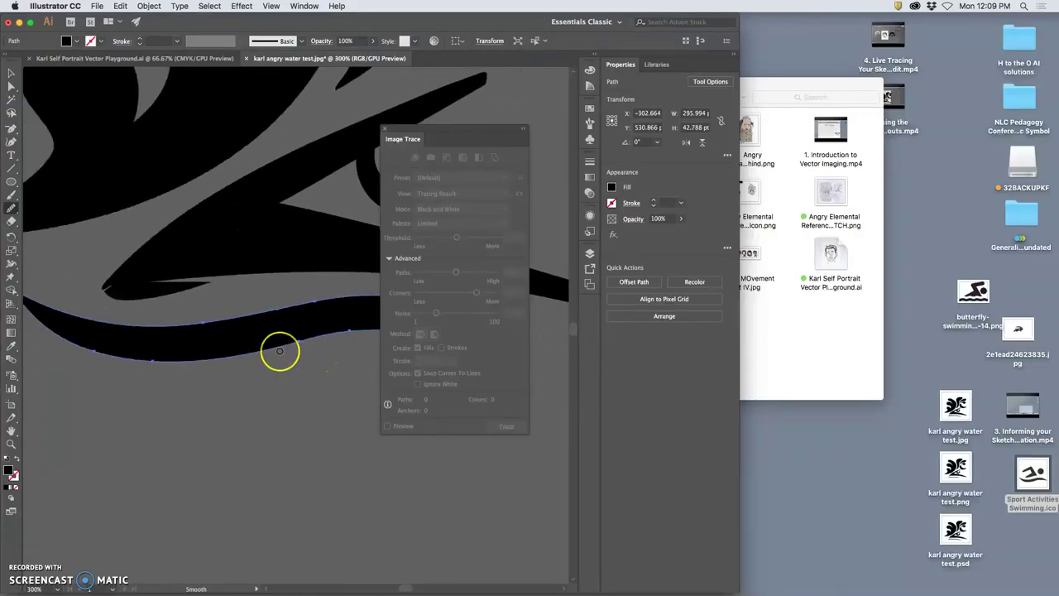
scroll(280, 351, right, 5)
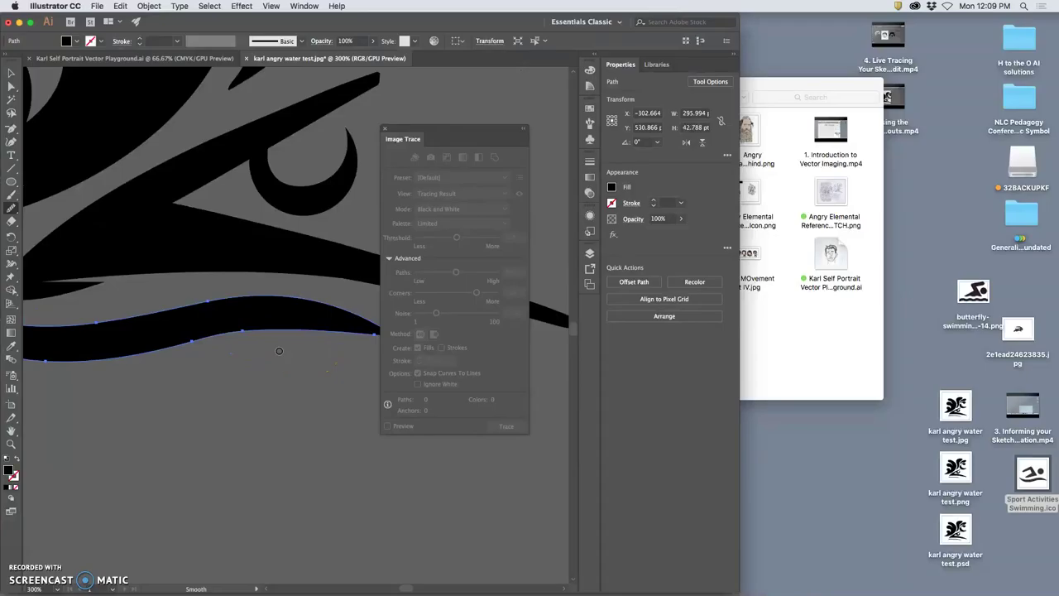
scroll(280, 351, left, 3)
Try to fit the leftover traced sliver against the eye's lower corner by moving it slightly up
drag(122, 282, 104, 289)
click(12, 74)
click(128, 308)
click(123, 288)
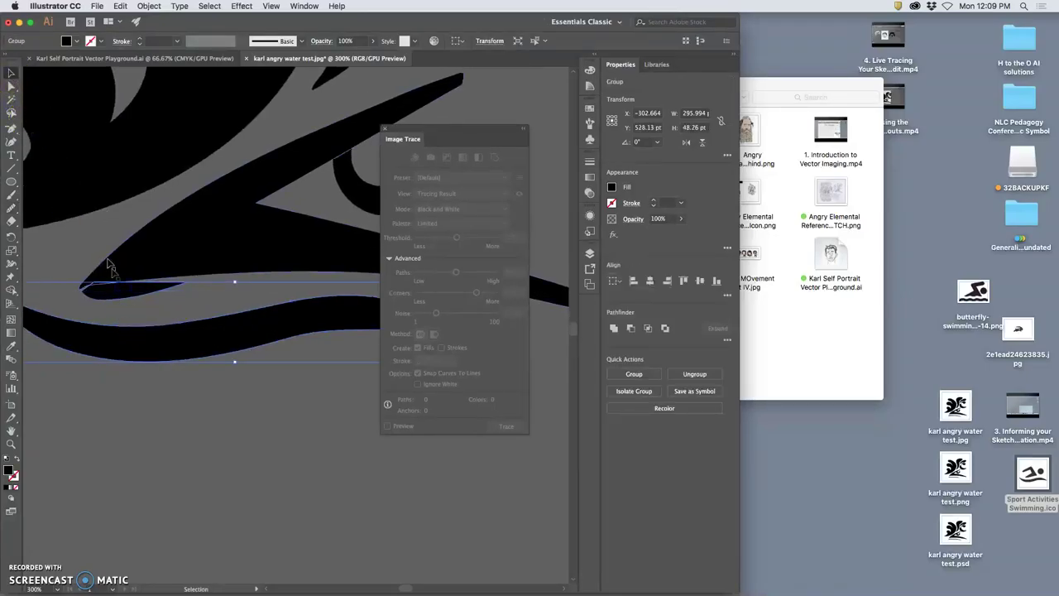
click(11, 86)
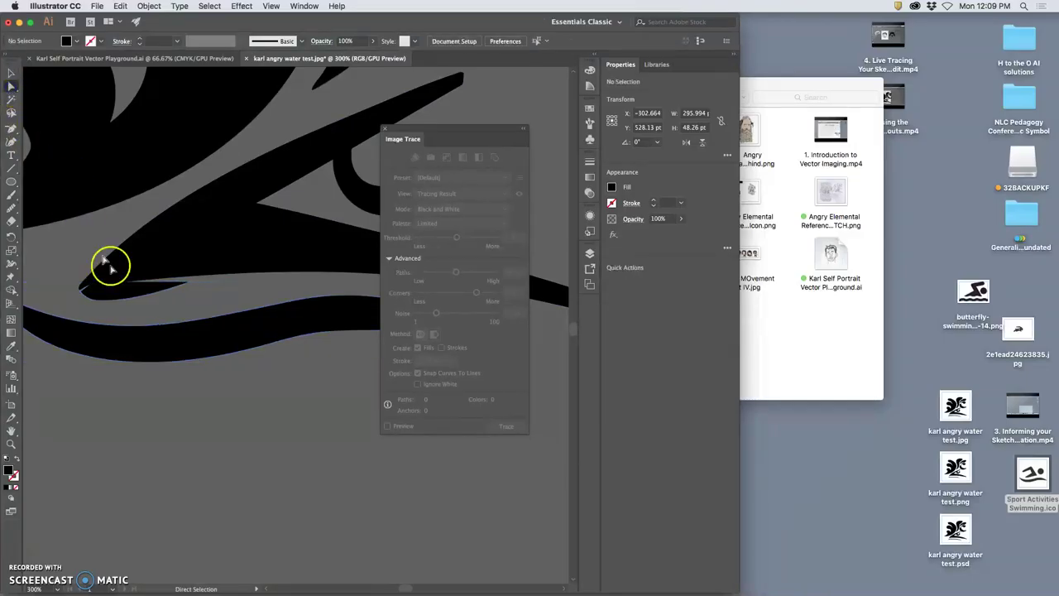
click(120, 290)
drag(122, 294, 122, 292)
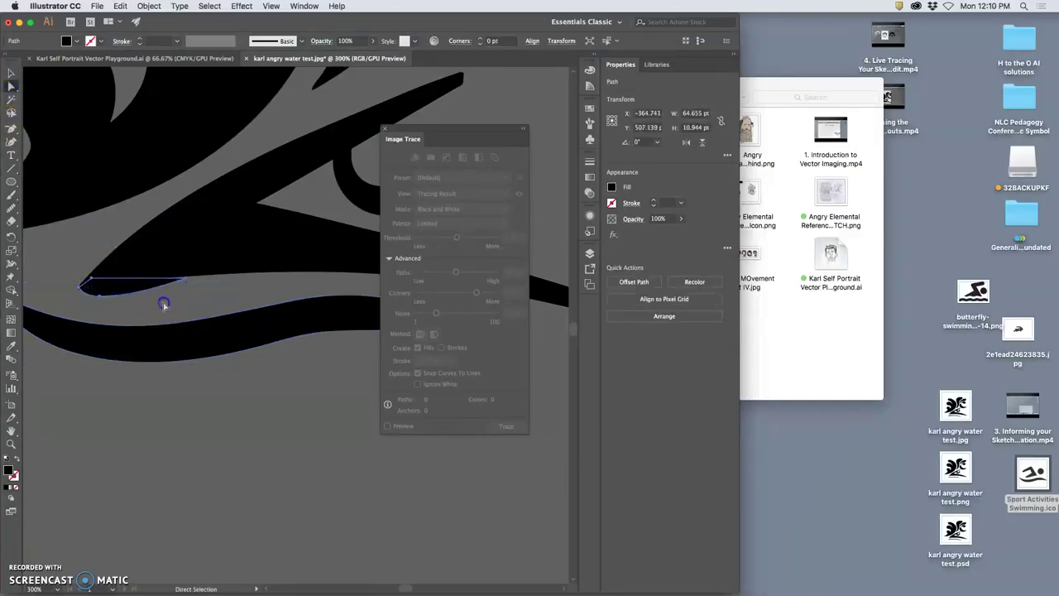
click(164, 303)
Pull the leftover traced sliver away from the eye's lower corner and delete it
key(super+minus)
key(super+minus)
key(super+minus)
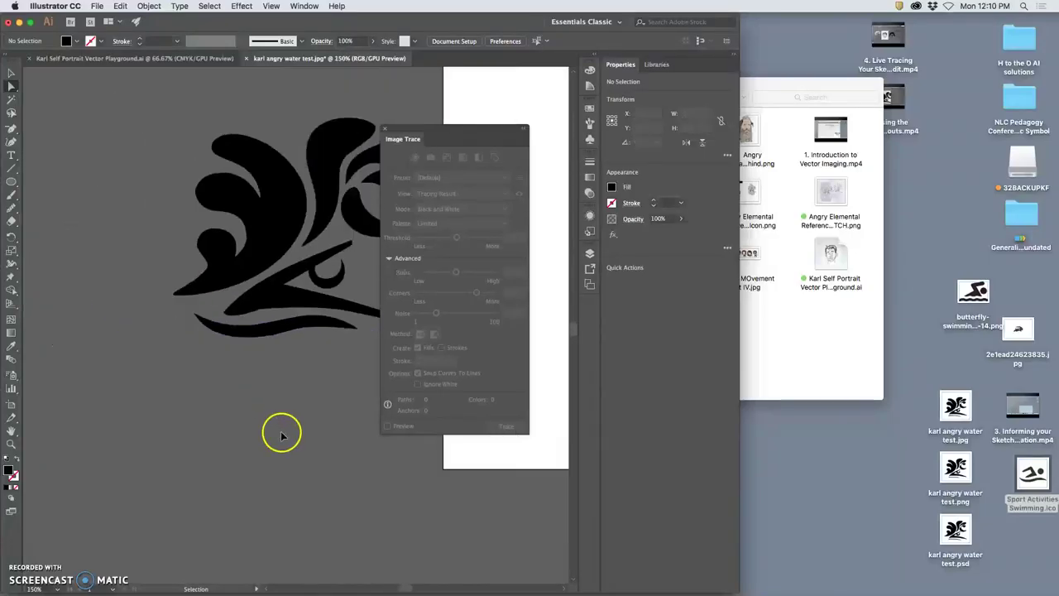
scroll(283, 432, right, 3)
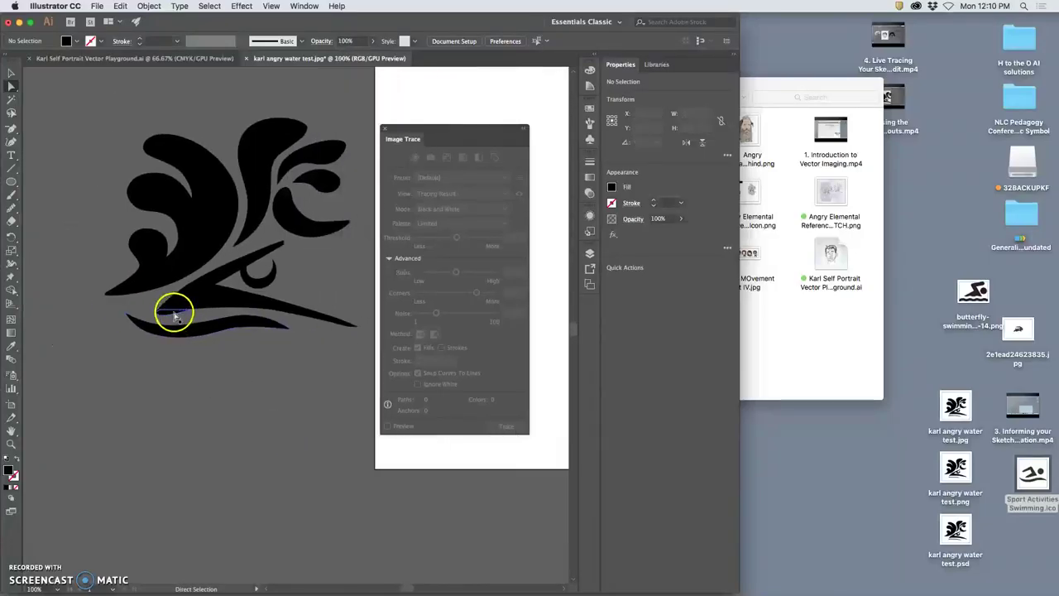
drag(173, 311, 222, 407)
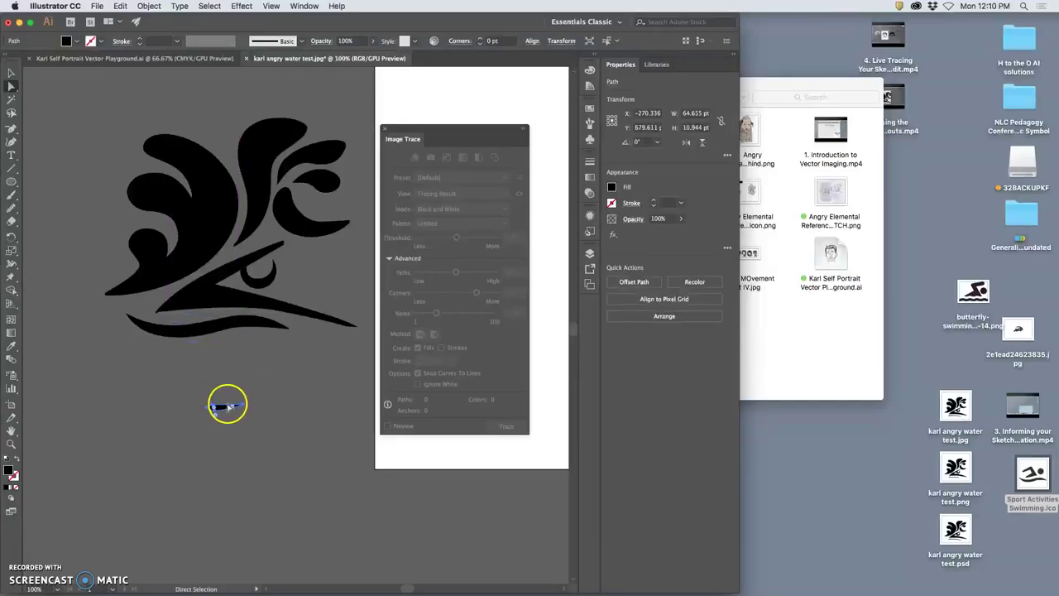
key(Delete)
Try to clean up the notch at the eye shape's pointed lower corner by redrawing its edge with the Pencil tool
scroll(213, 395, up, 5)
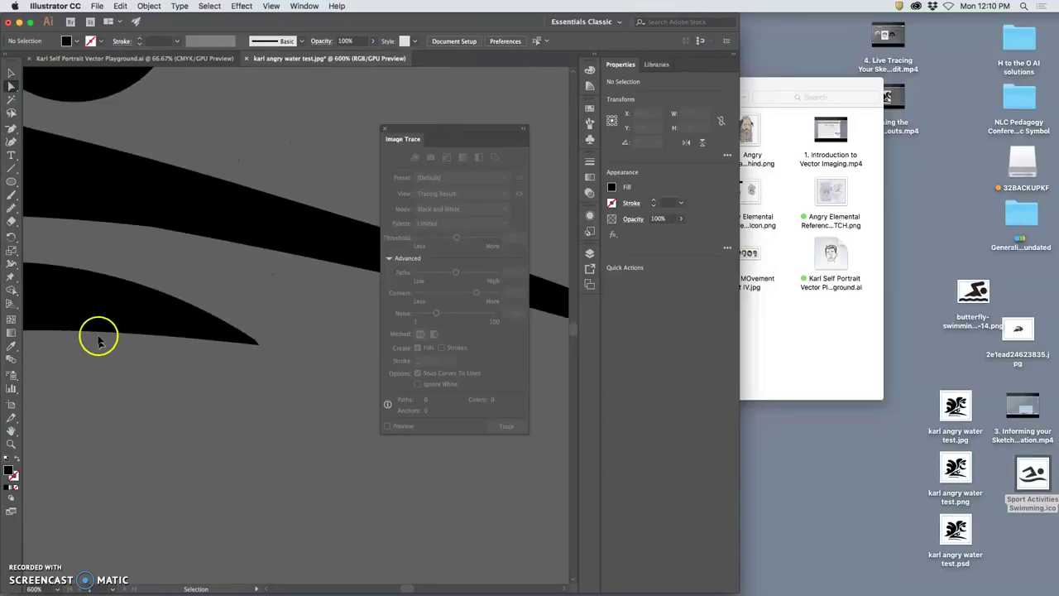
scroll(99, 267, left, 8)
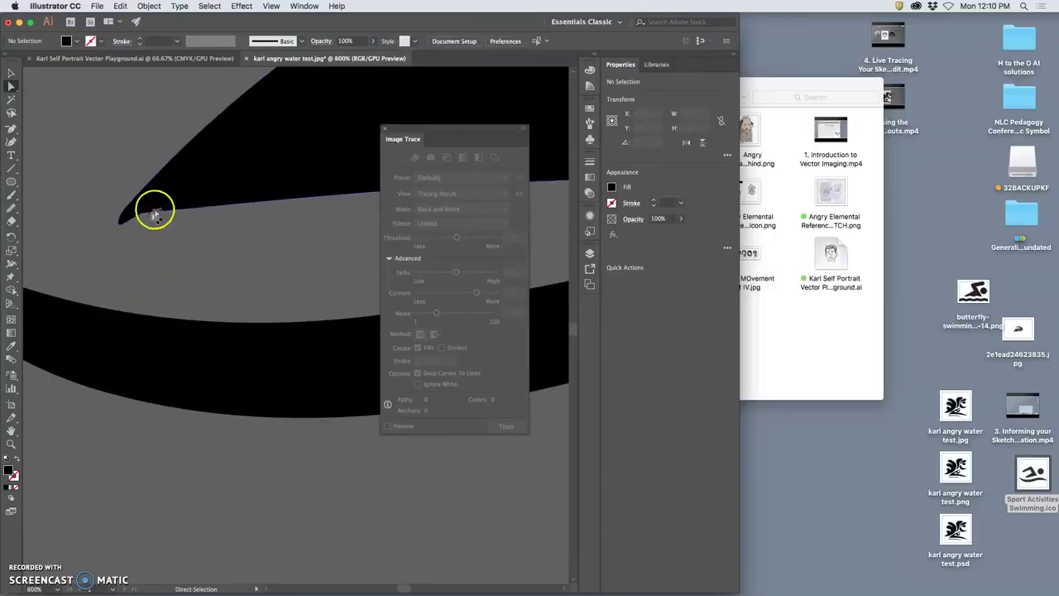
click(157, 206)
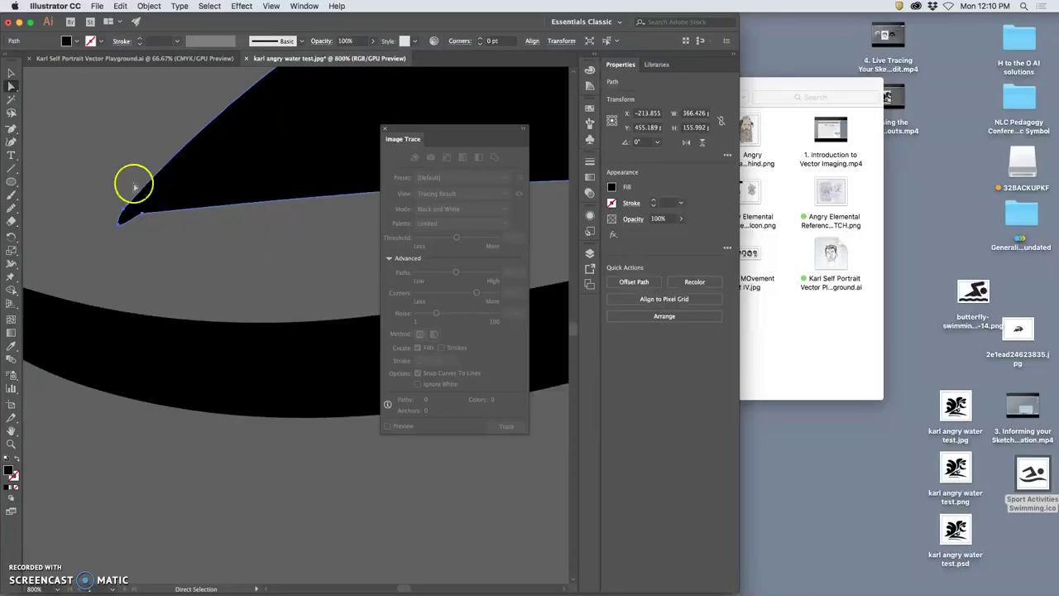
click(11, 209)
drag(11, 209, 50, 215)
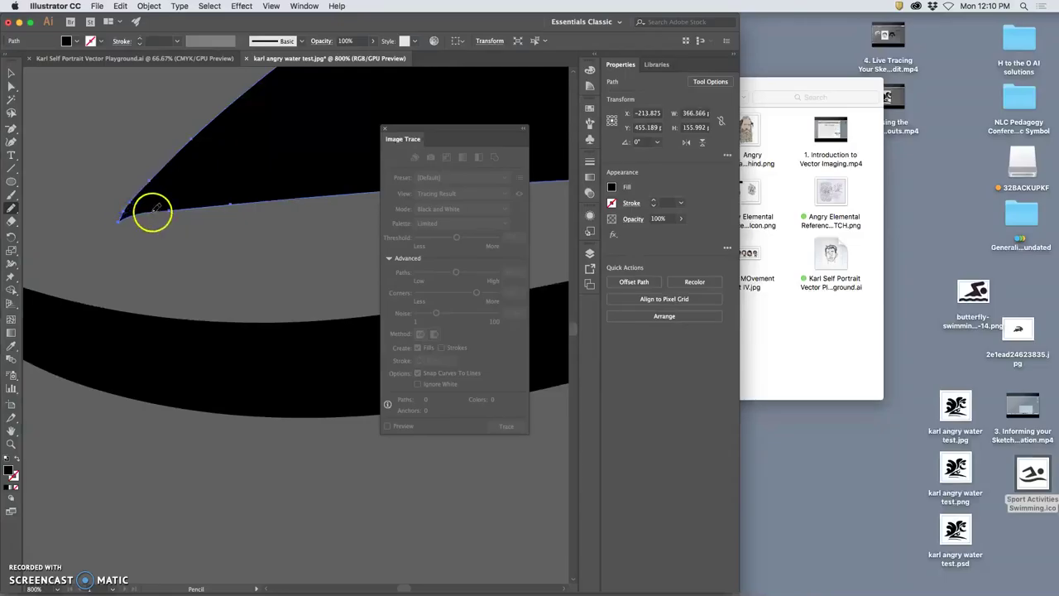
key(super+z)
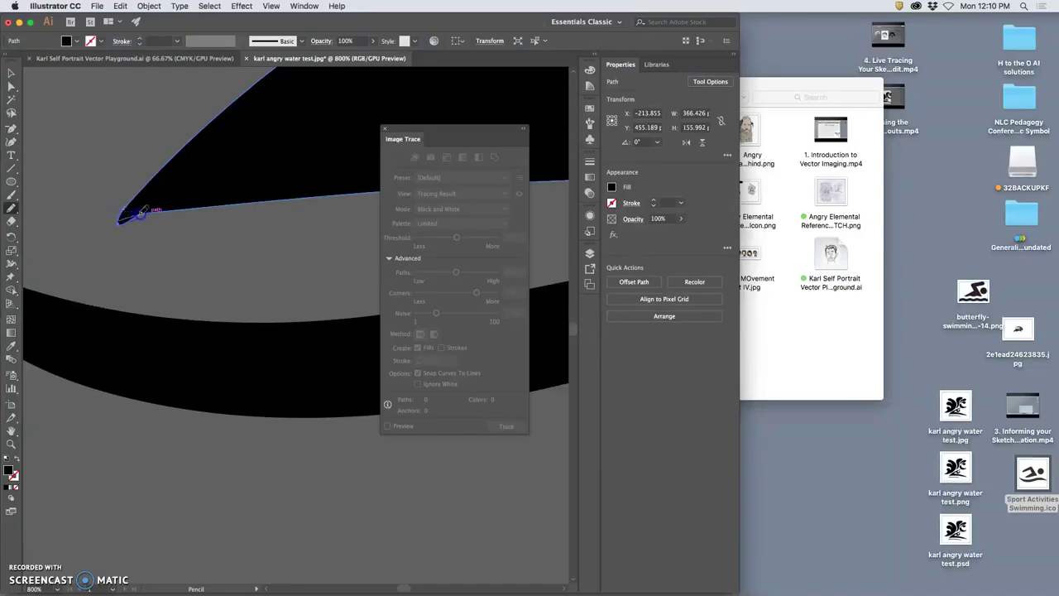
mouse_move(150, 211)
mouse_down()
mouse_move(197, 212)
mouse_move(118, 225)
mouse_up()
mouse_move(119, 220)
mouse_down()
mouse_move(78, 273)
mouse_move(104, 262)
mouse_move(126, 220)
mouse_up()
drag(166, 210, 177, 204)
click(10, 86)
click(125, 154)
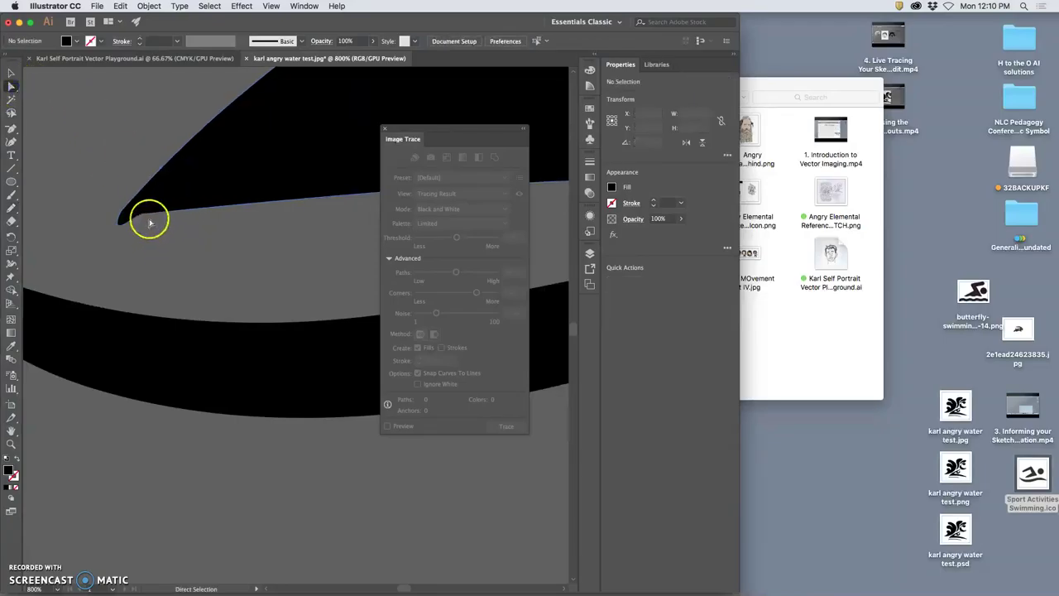
Adjust the direction handle of the anchor far along the eye shape's lower edge to even out the long curve
mouse_move(149, 217)
mouse_down()
mouse_move(179, 212)
mouse_move(148, 218)
mouse_up()
drag(211, 234, 71, 199)
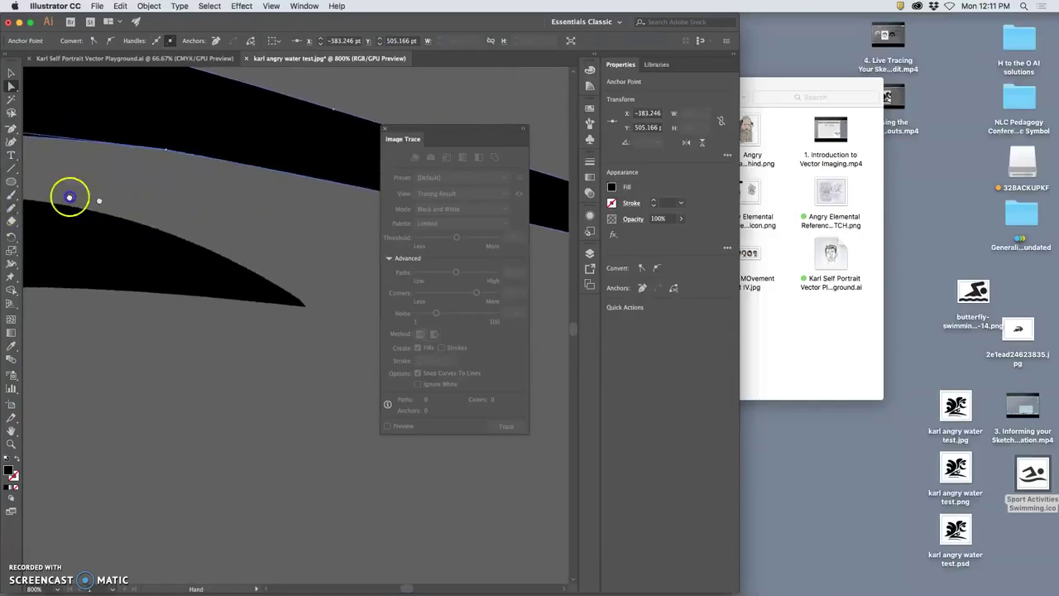
click(147, 161)
drag(129, 155, 128, 159)
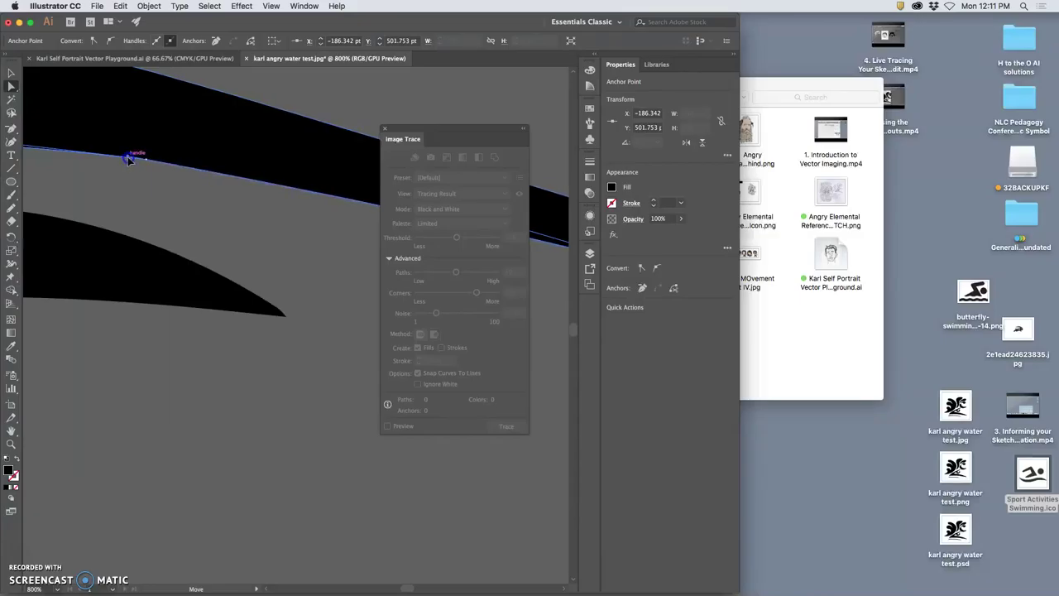
Reshape the eye's lower edge beside its pointed corner by adjusting the nearby anchor's direction handle toward the corner
key(space)
drag(201, 206, 7, 175)
mouse_move(188, 226)
mouse_down()
mouse_move(13, 180)
mouse_move(42, 201)
mouse_move(248, 239)
mouse_move(361, 247)
mouse_up()
drag(42, 228, 367, 208)
mouse_move(153, 238)
mouse_down()
mouse_move(366, 198)
mouse_move(218, 222)
mouse_move(227, 227)
mouse_up()
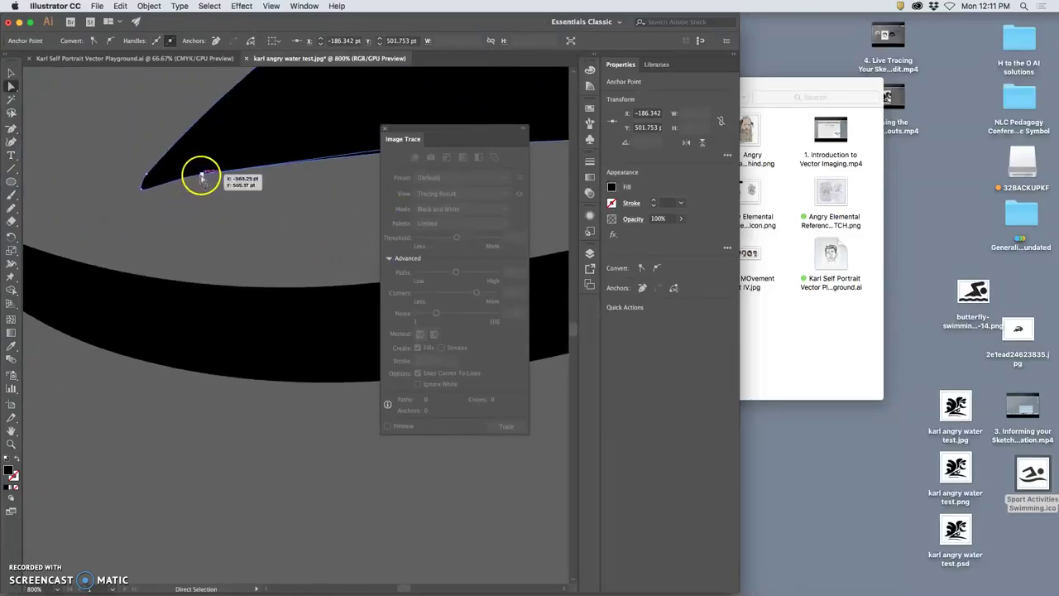
drag(203, 176, 165, 179)
click(165, 195)
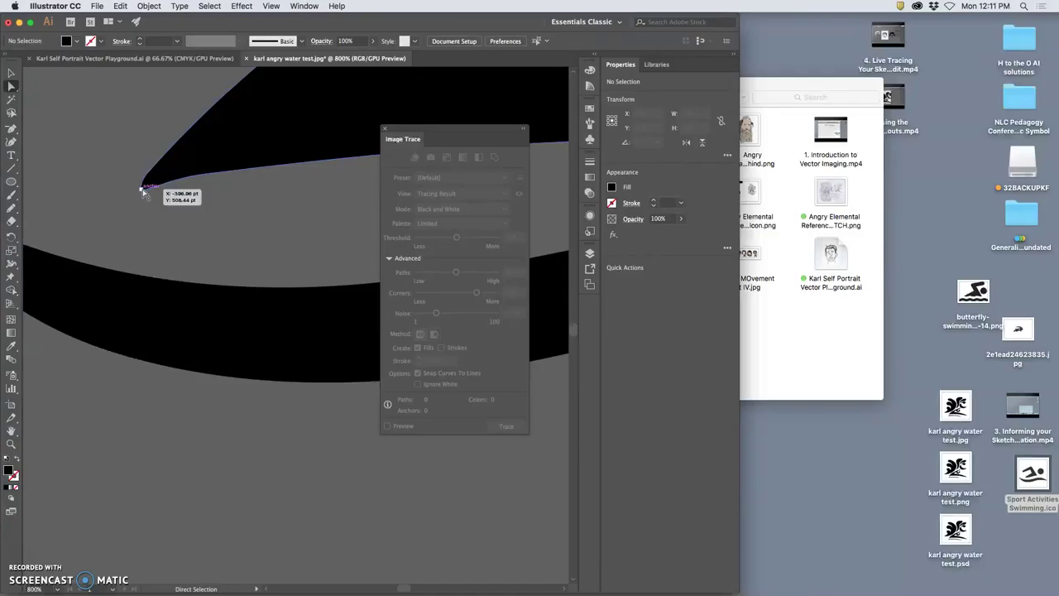
Adjust the direction handle of the anchor at the tip of the eye's pointed lower corner
click(142, 188)
drag(145, 196, 152, 189)
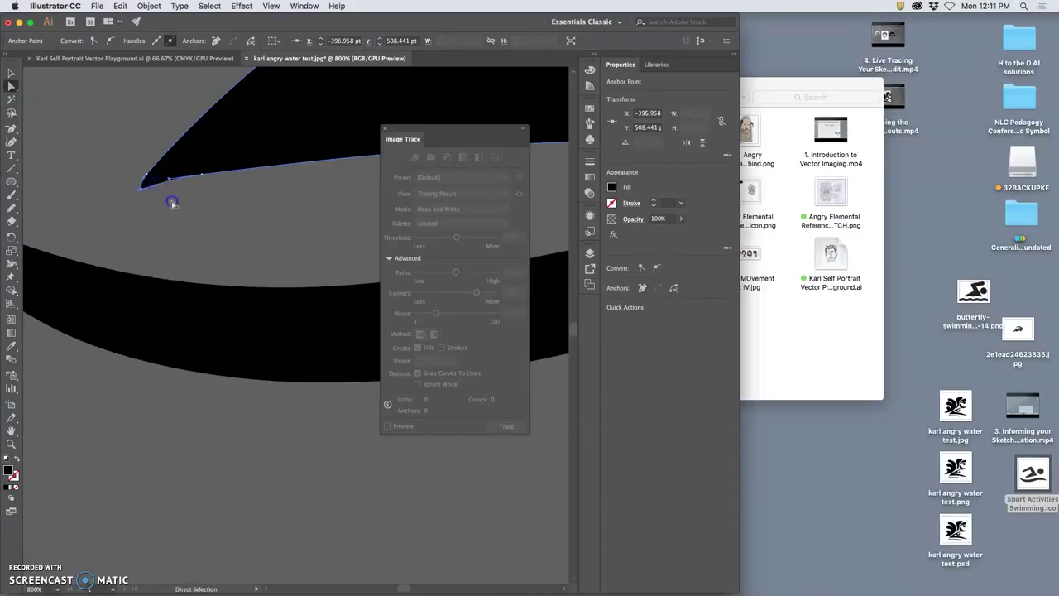
click(171, 203)
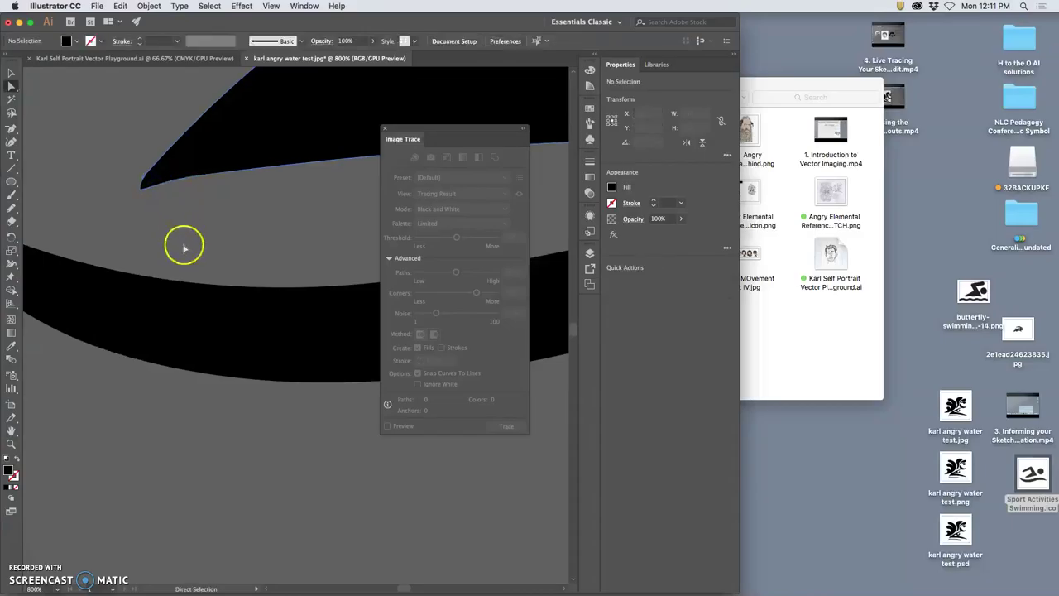
Smooth both edges of the eye shape around its pointed lower corner with the Smooth tool
click(168, 169)
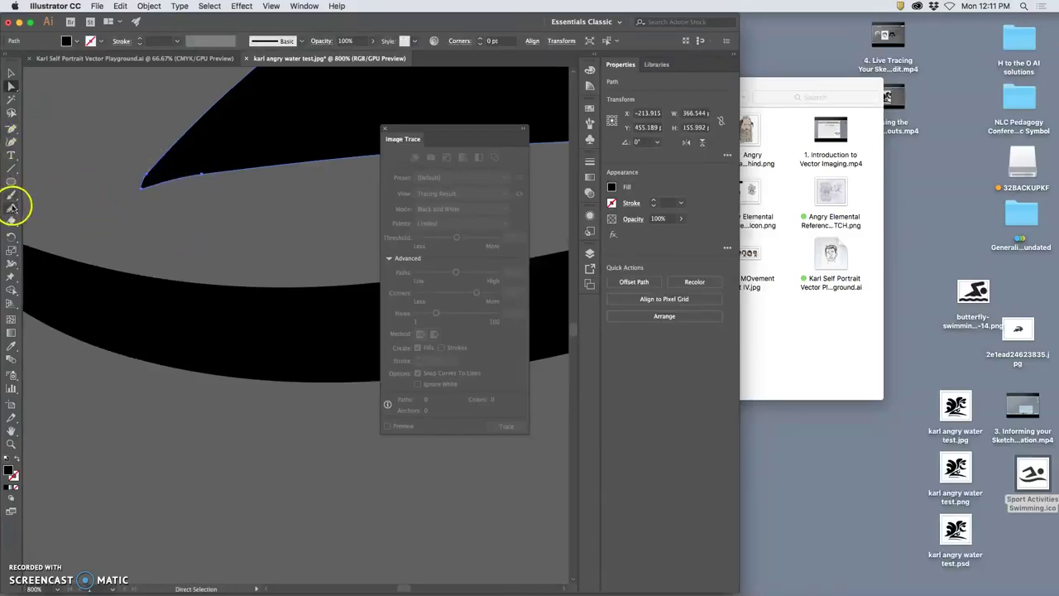
drag(15, 208, 42, 235)
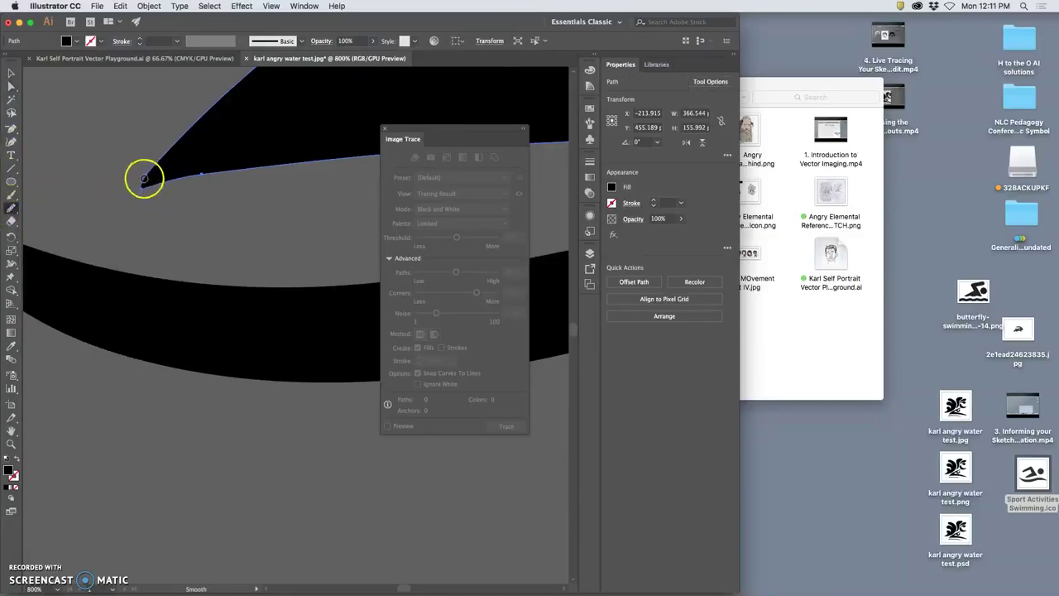
mouse_move(164, 160)
mouse_down()
mouse_move(160, 189)
mouse_move(182, 139)
mouse_up()
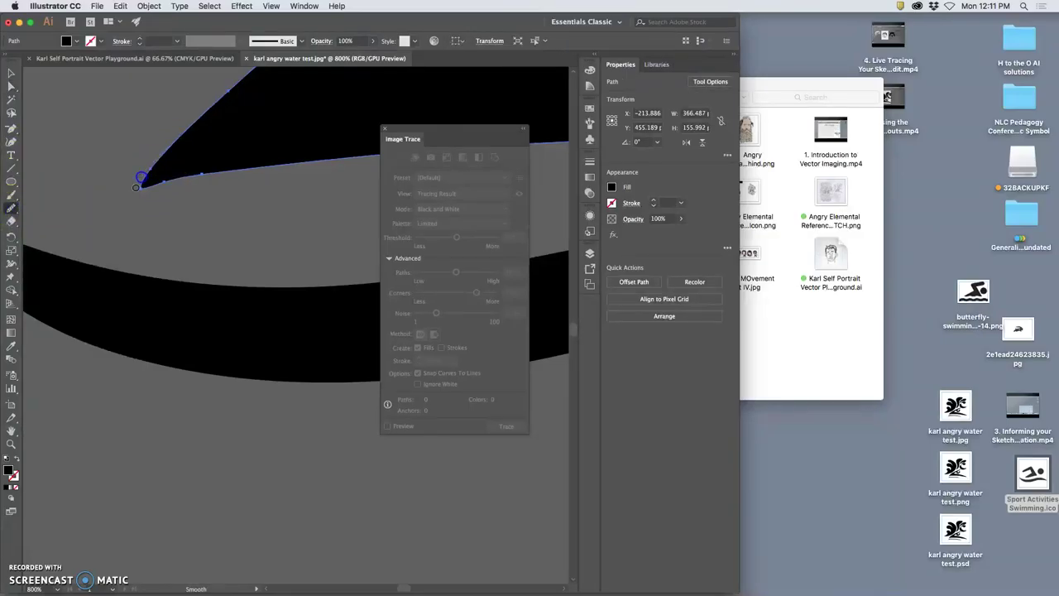
mouse_move(137, 187)
mouse_down()
mouse_move(179, 211)
mouse_move(160, 182)
mouse_up()
drag(240, 160, 276, 164)
Move the anchor just above the eye's pointed lower corner inward to about X -392 pt, Y 501 pt
key(a)
drag(240, 184, 125, 312)
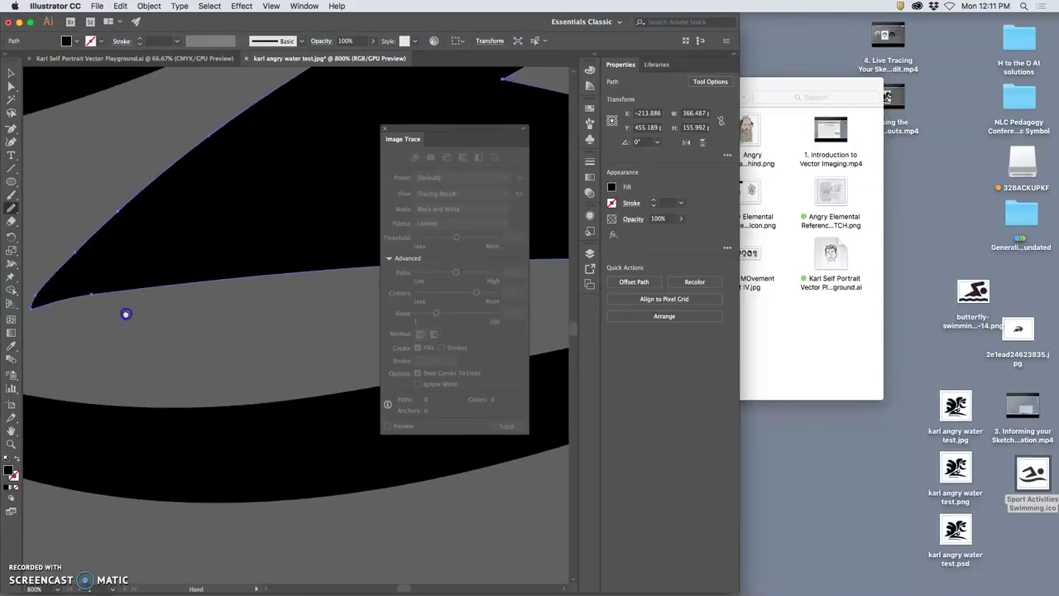
click(12, 86)
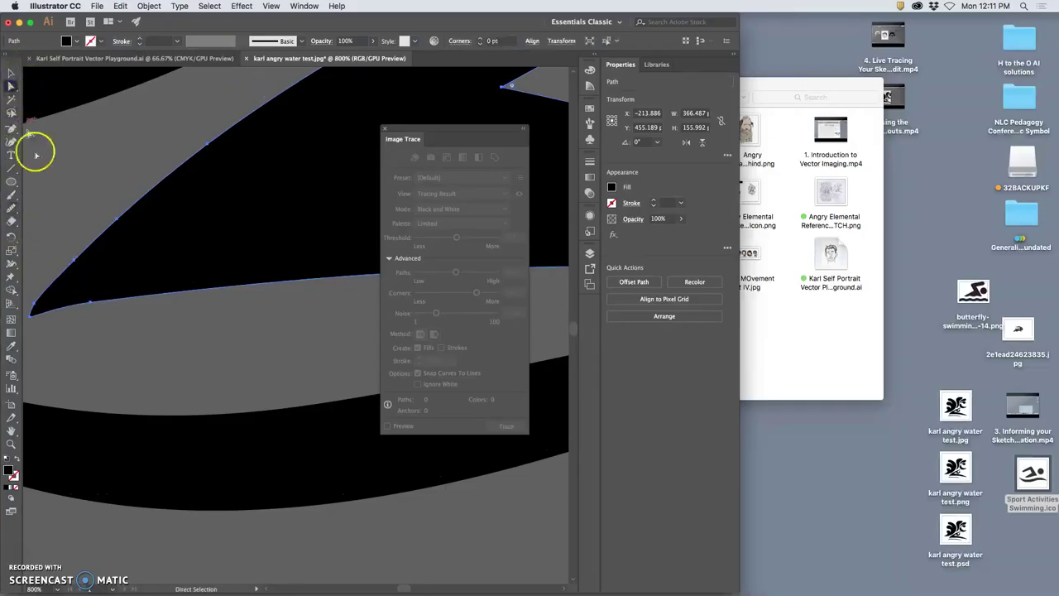
click(33, 295)
drag(36, 308, 45, 299)
click(69, 274)
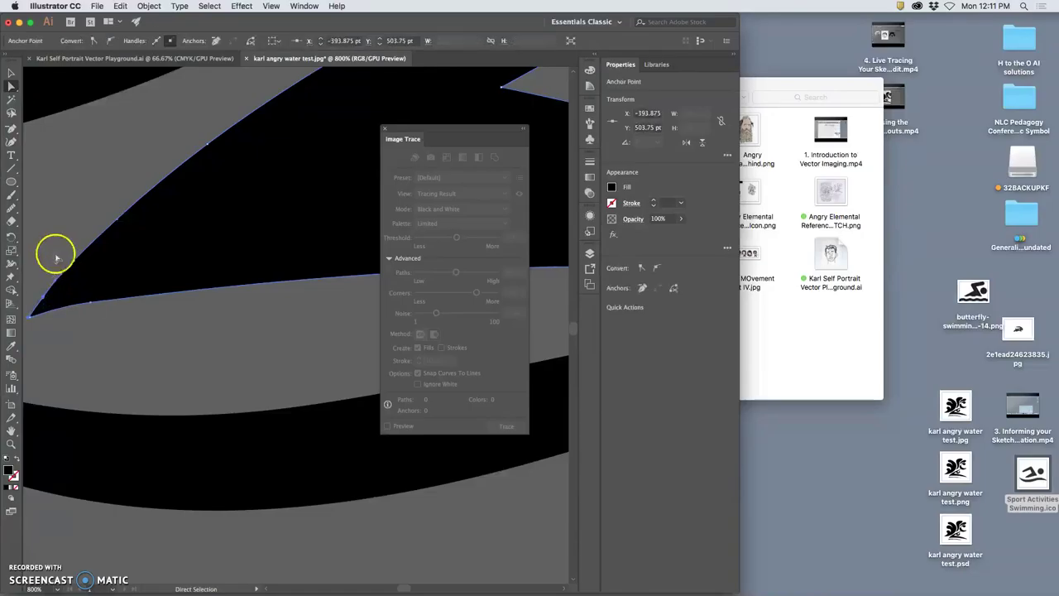
click(52, 248)
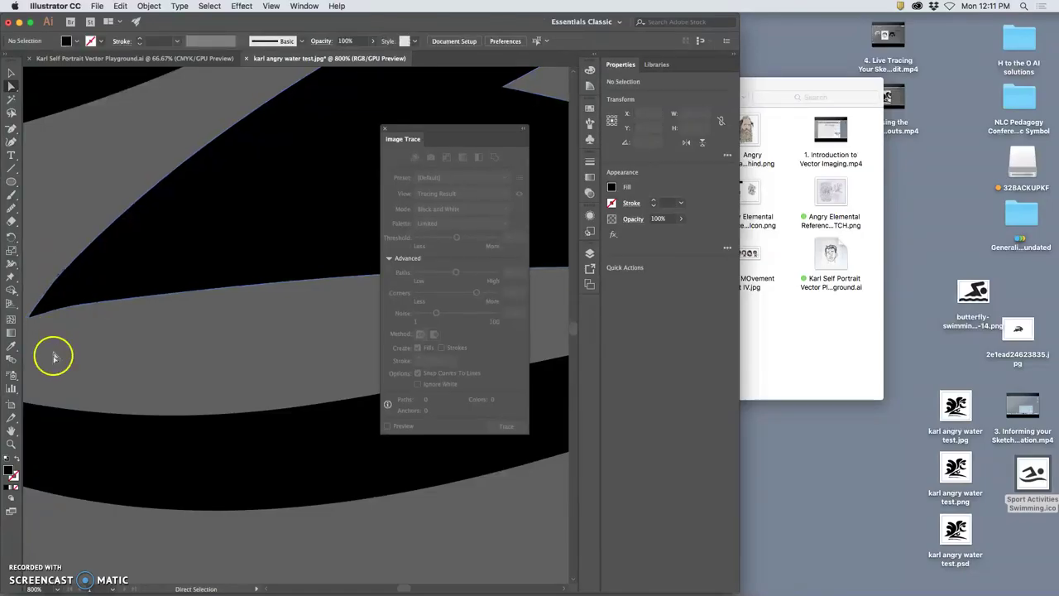
click(67, 280)
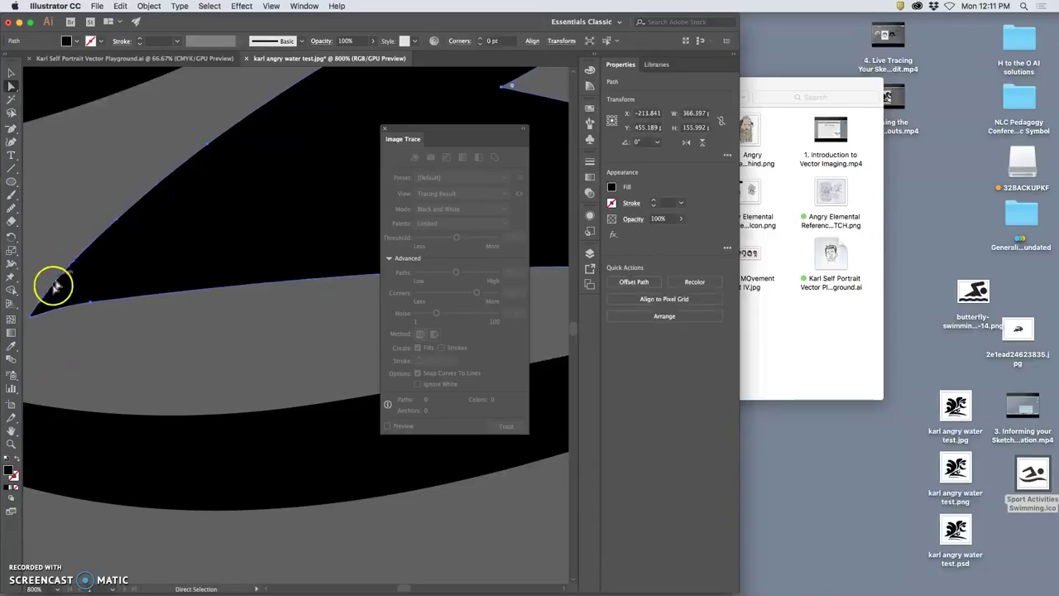
click(44, 294)
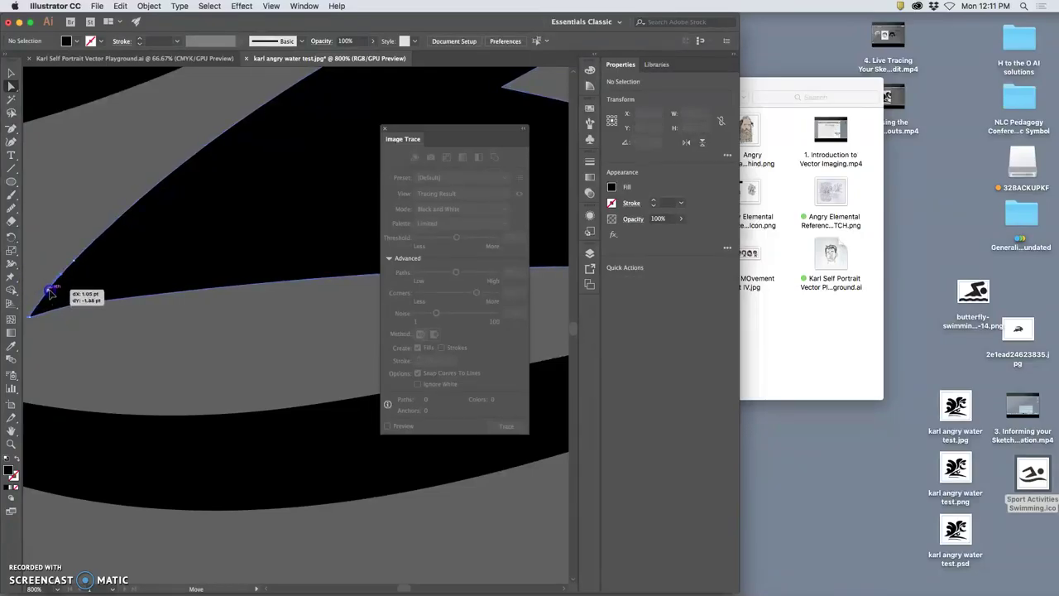
drag(52, 288, 52, 287)
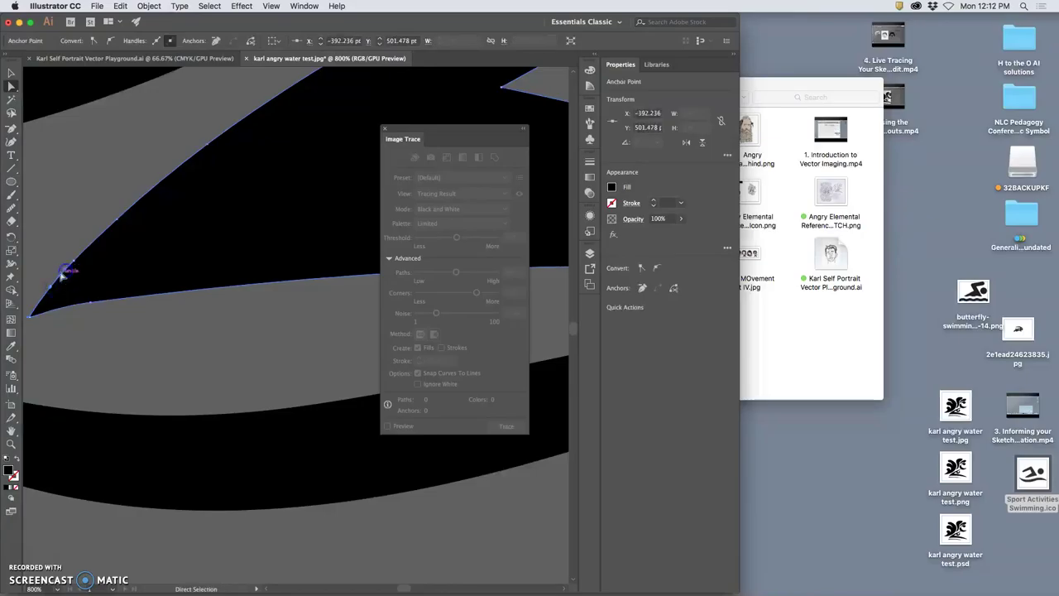
Shift the next anchor on the eye's sloping upper edge slightly farther from the corner to even out the curve
click(57, 250)
click(113, 246)
mouse_move(74, 245)
mouse_down()
mouse_move(77, 259)
mouse_move(84, 250)
mouse_up()
click(81, 257)
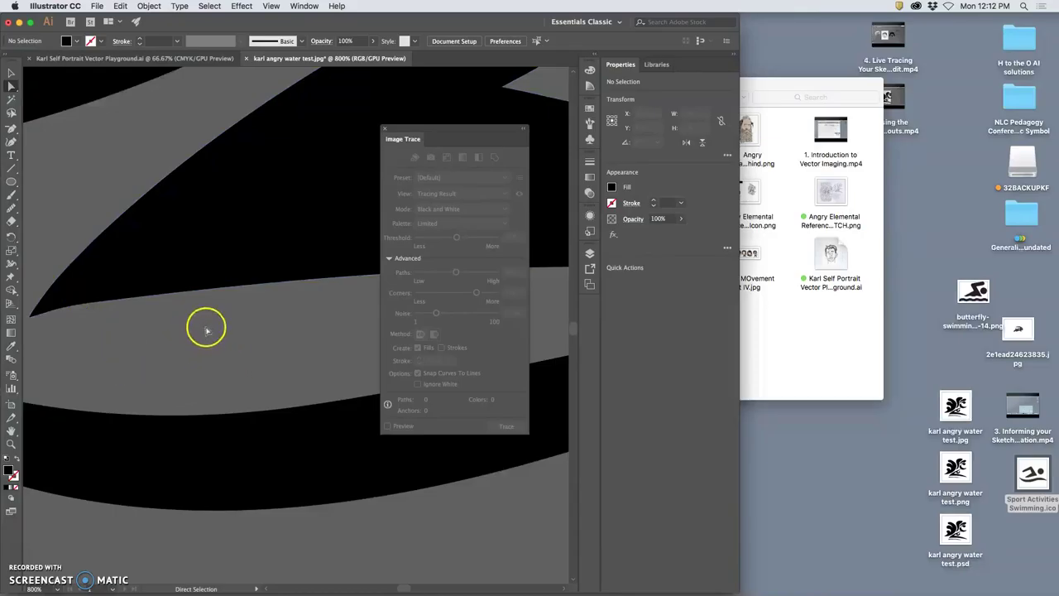
key(super+minus)
key(super+minus)
key(super+minus)
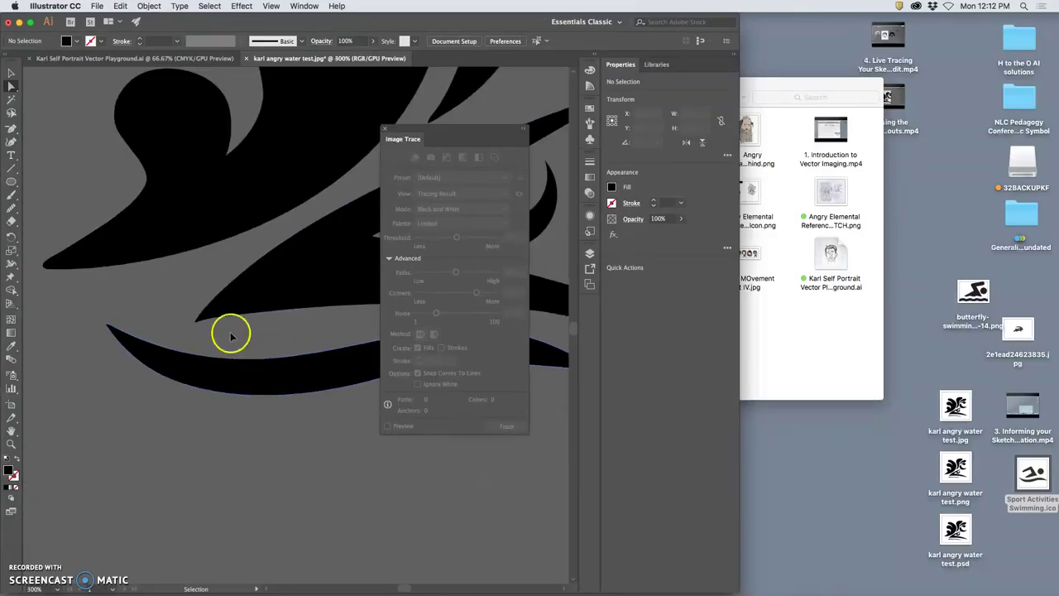
Refine the curve of the eye's lower edge next to the corner by adjusting the adjacent anchor's direction handle
key(super+plus)
key(super+plus)
key(super+plus)
key(super+plus)
drag(108, 307, 217, 297)
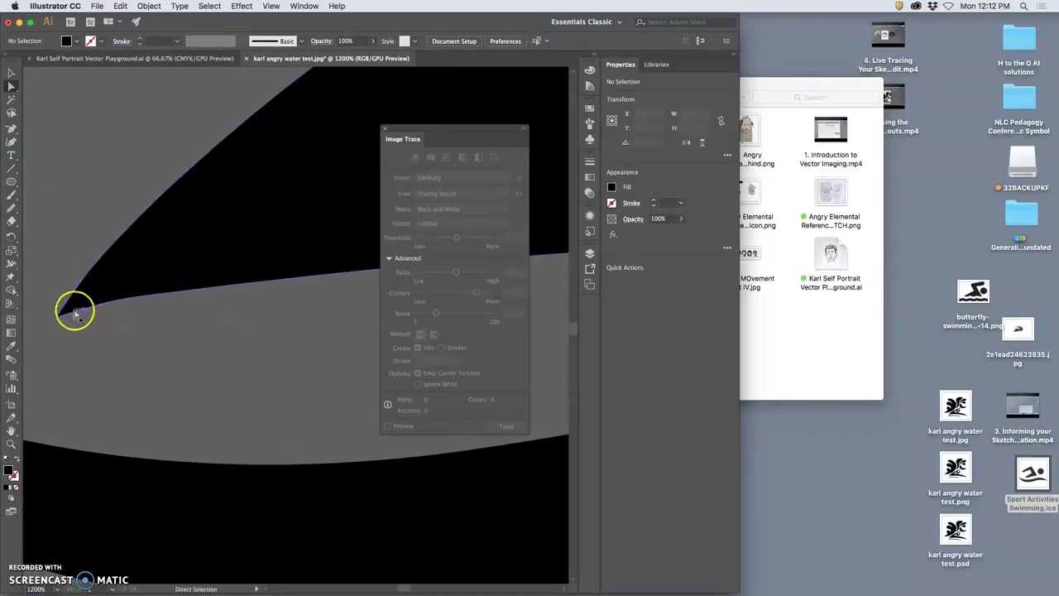
click(90, 306)
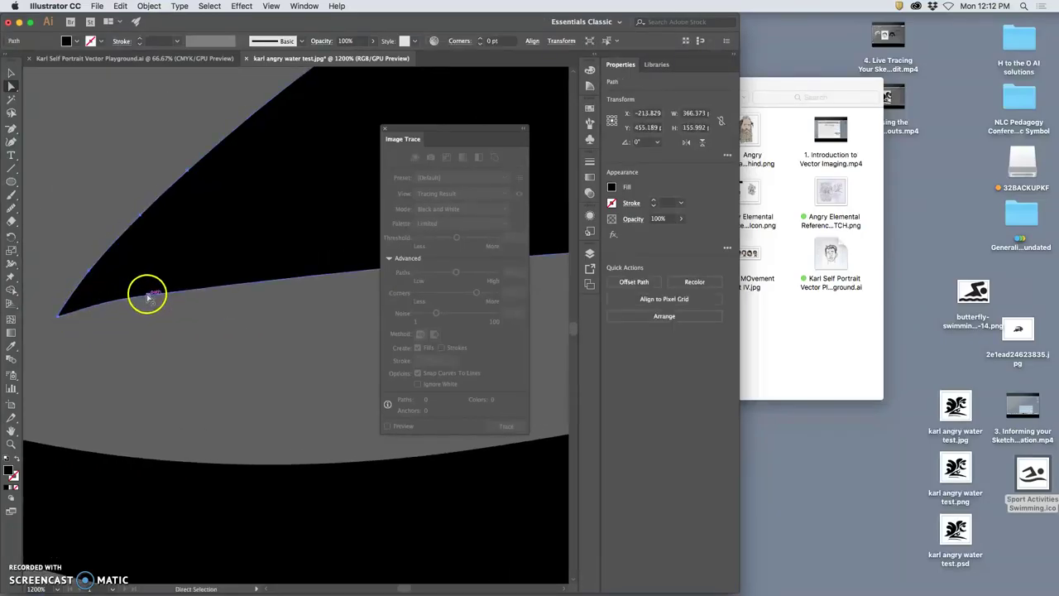
click(149, 297)
click(98, 302)
click(81, 313)
click(102, 319)
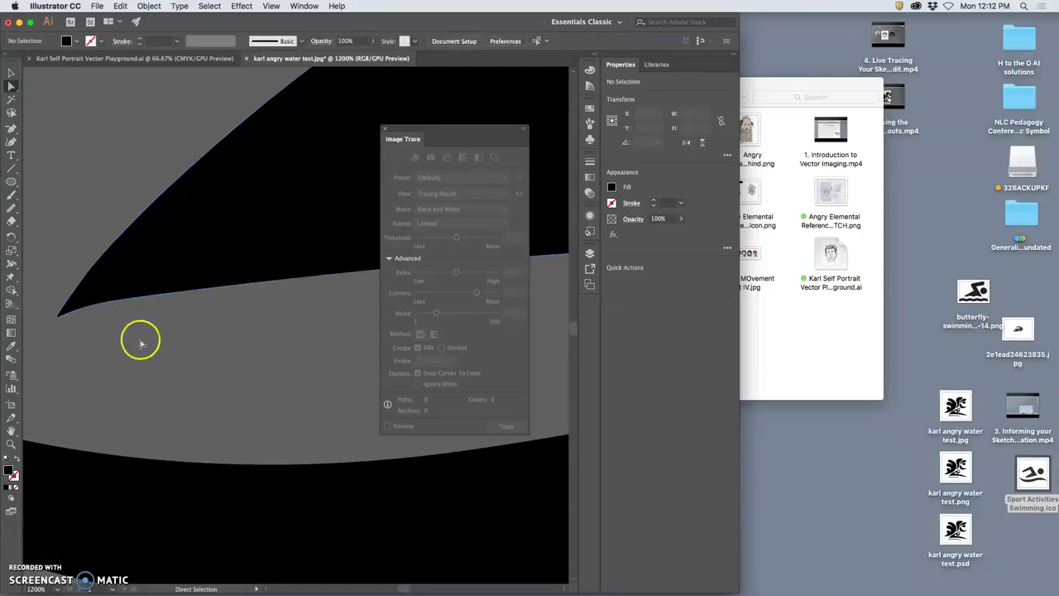
Move the lower-edge anchor beside the eye's corner to about X -381.6 pt, Y 504.5 pt and adjust its handle
click(176, 290)
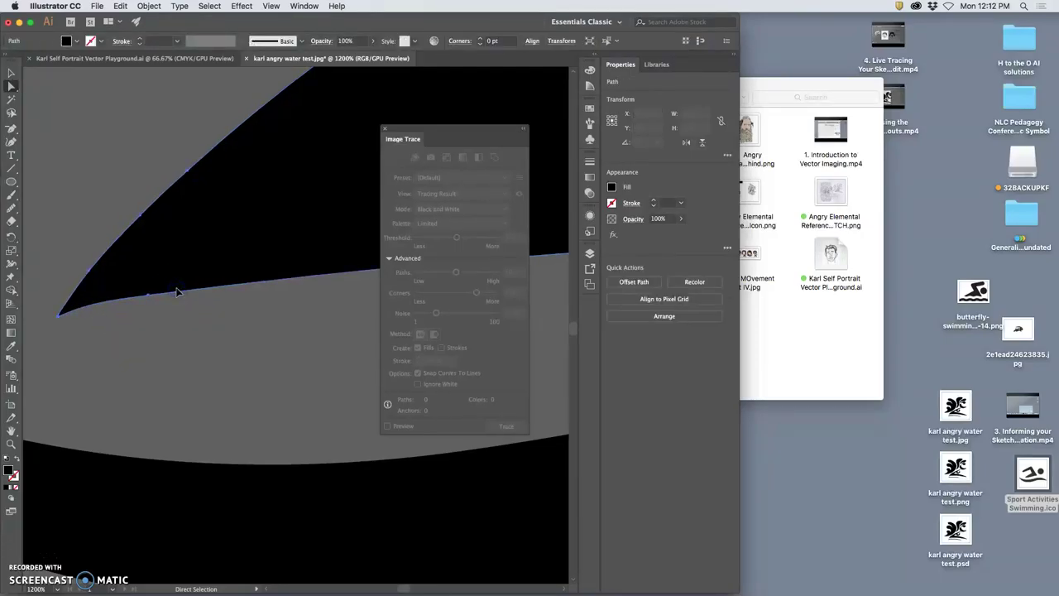
drag(134, 300, 113, 300)
key(super+z)
click(158, 310)
click(113, 300)
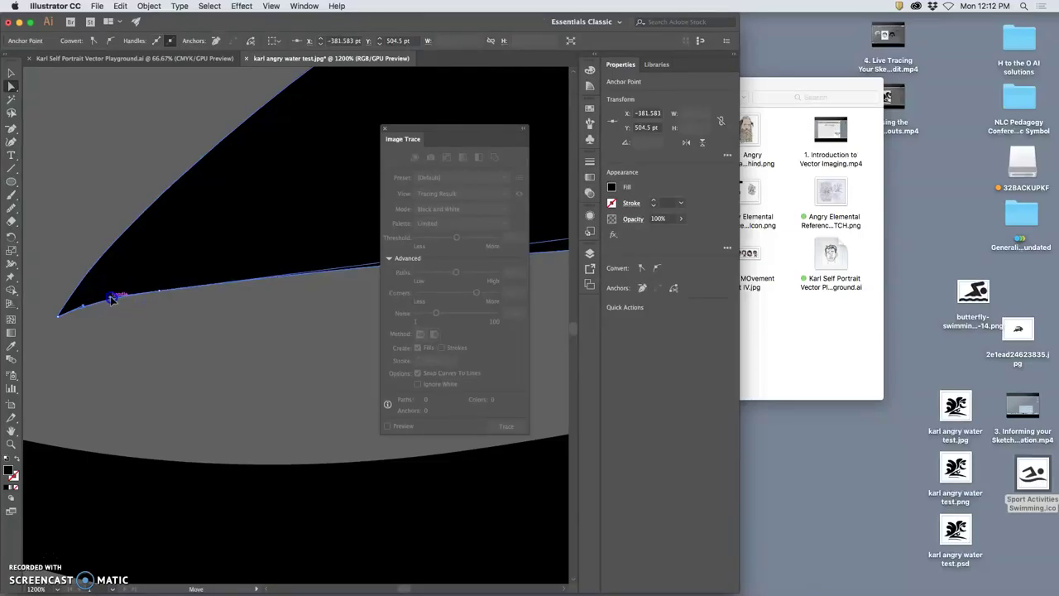
click(158, 322)
Bring the whole icon into view and close the Image Trace panel covering it
mouse_move(217, 333)
mouse_down()
mouse_move(206, 314)
mouse_move(236, 324)
mouse_up()
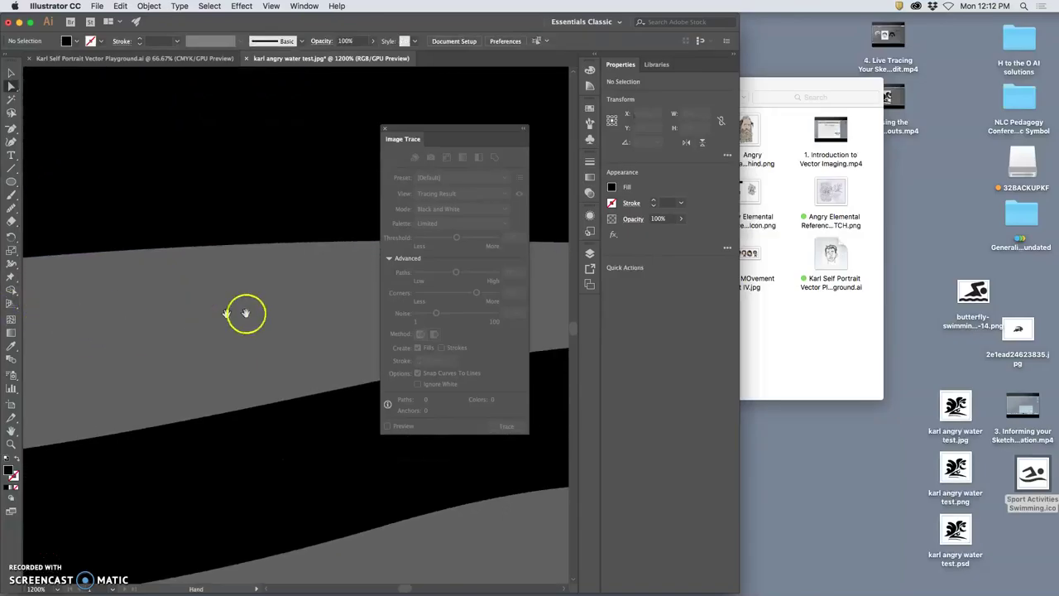
drag(260, 311, 71, 293)
key(super+minus)
key(super+minus)
key(super+minus)
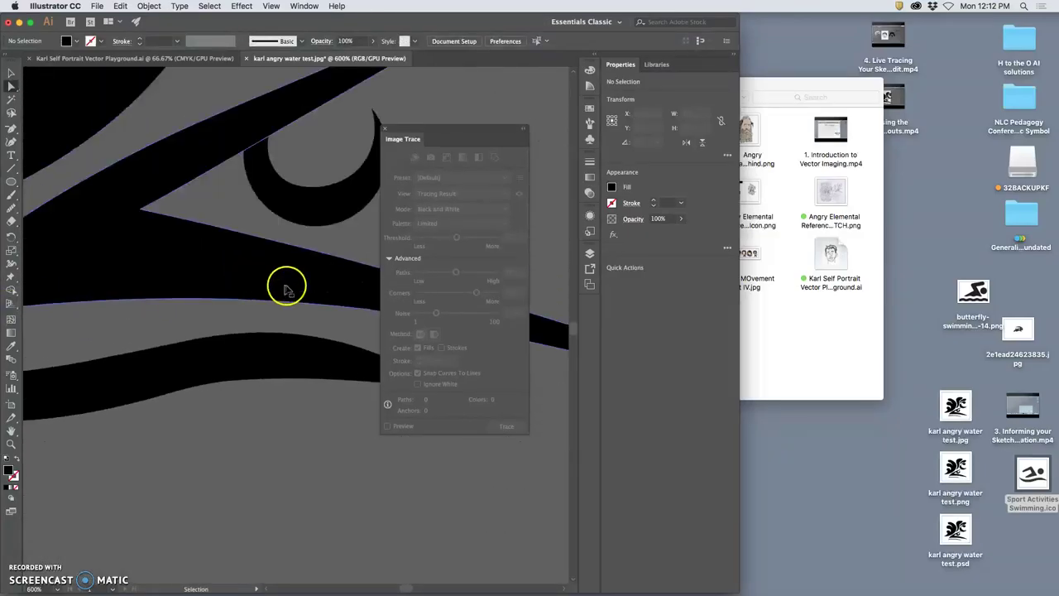
key(super+minus)
key(super+minus)
key(super+minus)
key(super+minus)
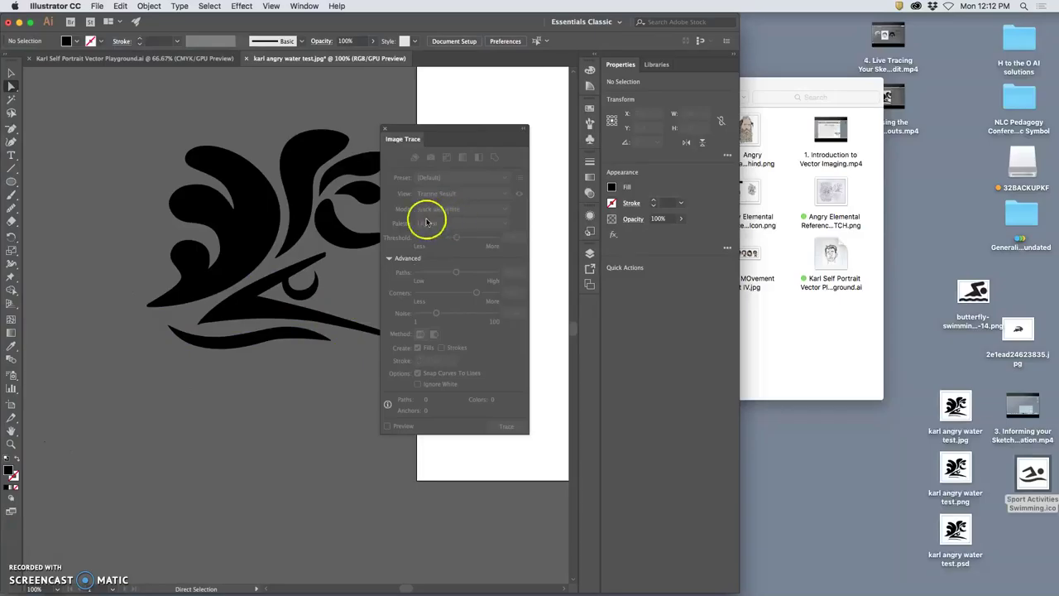
click(384, 128)
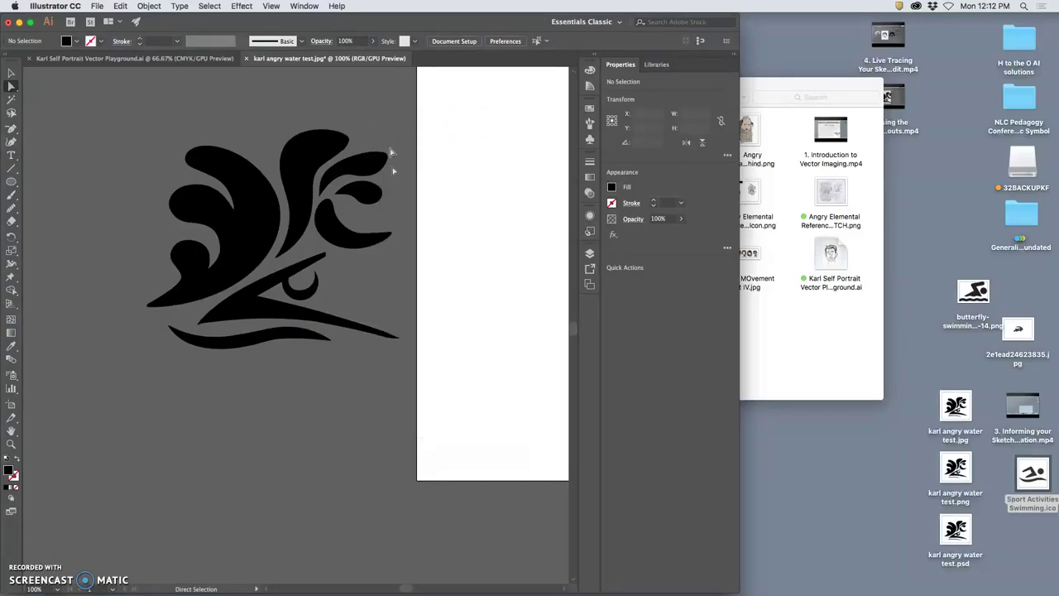
Examine the overall shape of the face icon at several magnifications
key(super+minus)
key(super+minus)
key(super+plus)
key(super+plus)
key(super+plus)
key(super+plus)
key(super+plus)
key(super+plus)
key(super+minus)
key(super+minus)
key(super+minus)
key(super+minus)
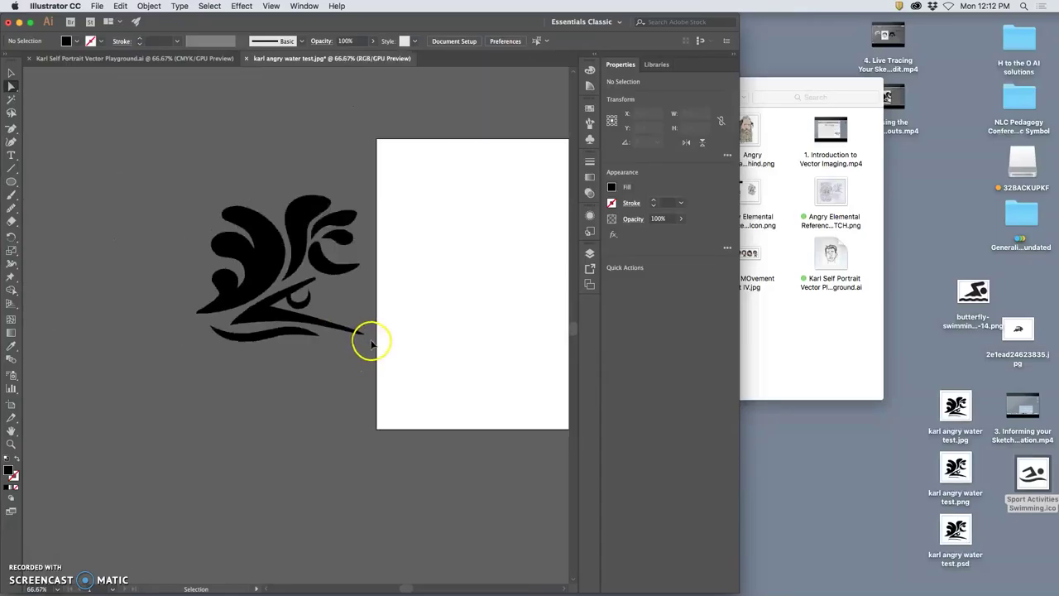
Move the anchor at the crest of the wave's lower edge slightly up and right to thin the wave
key(super+plus)
key(super+plus)
key(super+plus)
key(super+plus)
key(super+plus)
key(super+plus)
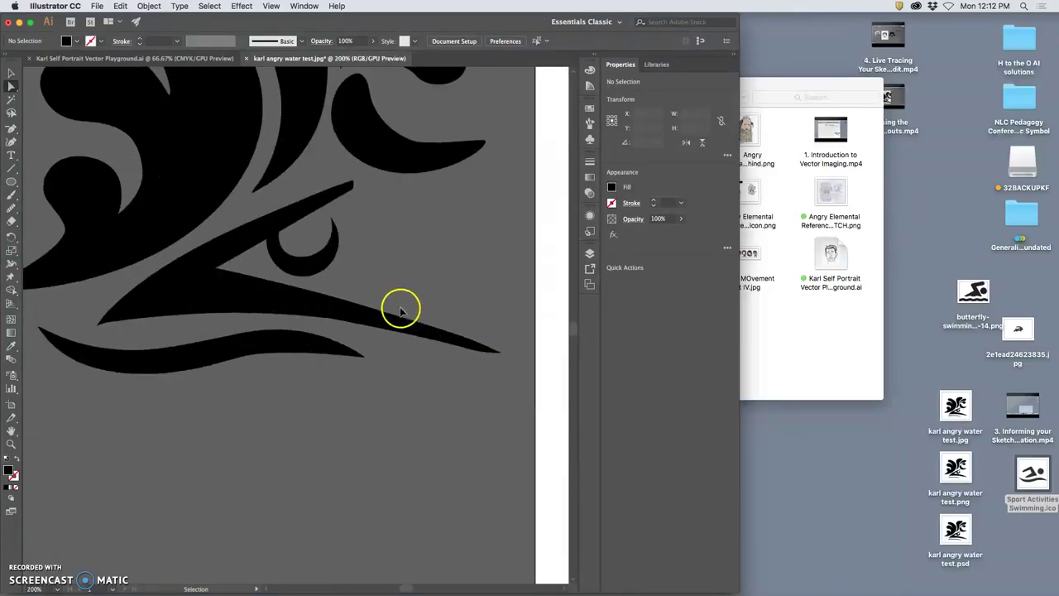
click(296, 397)
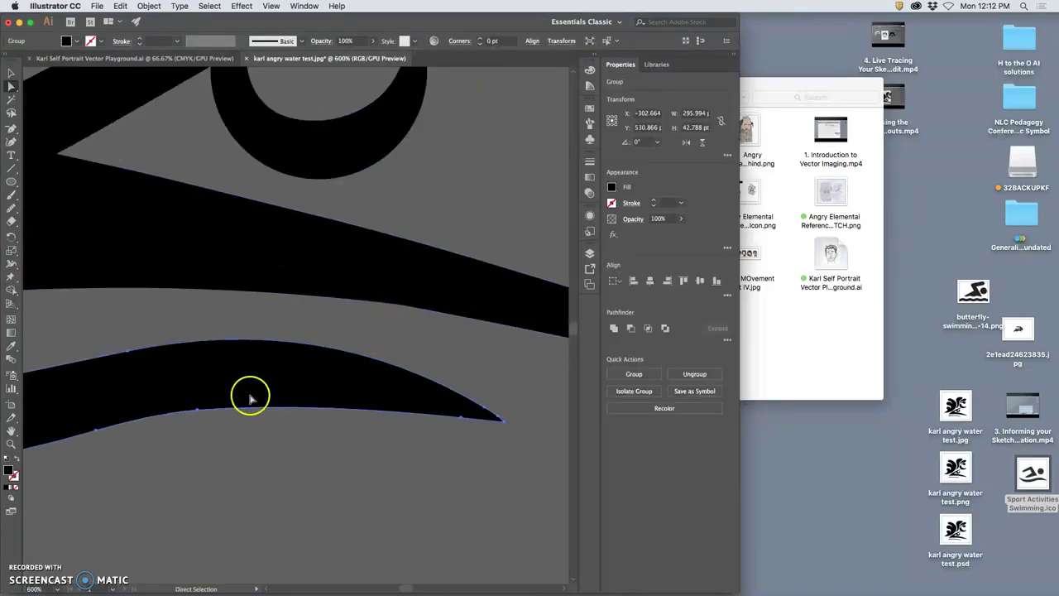
click(11, 86)
click(206, 412)
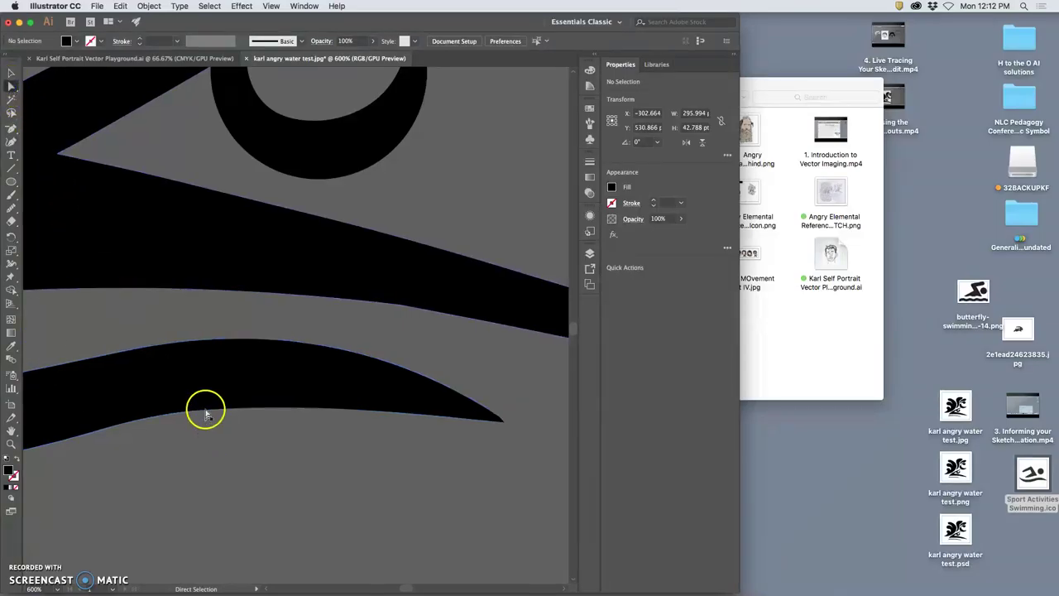
click(198, 409)
drag(200, 411, 209, 403)
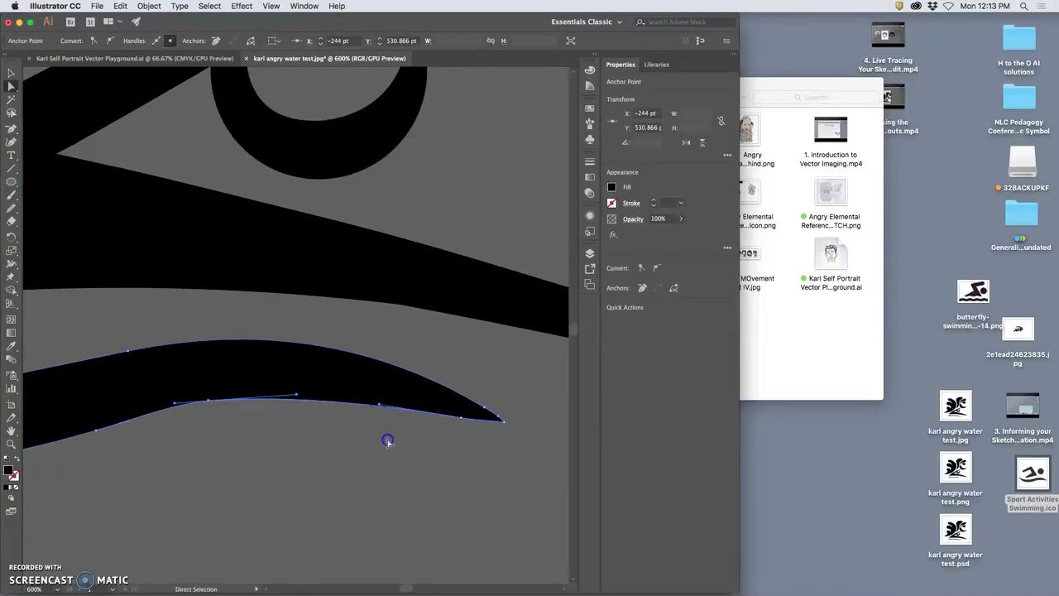
click(368, 480)
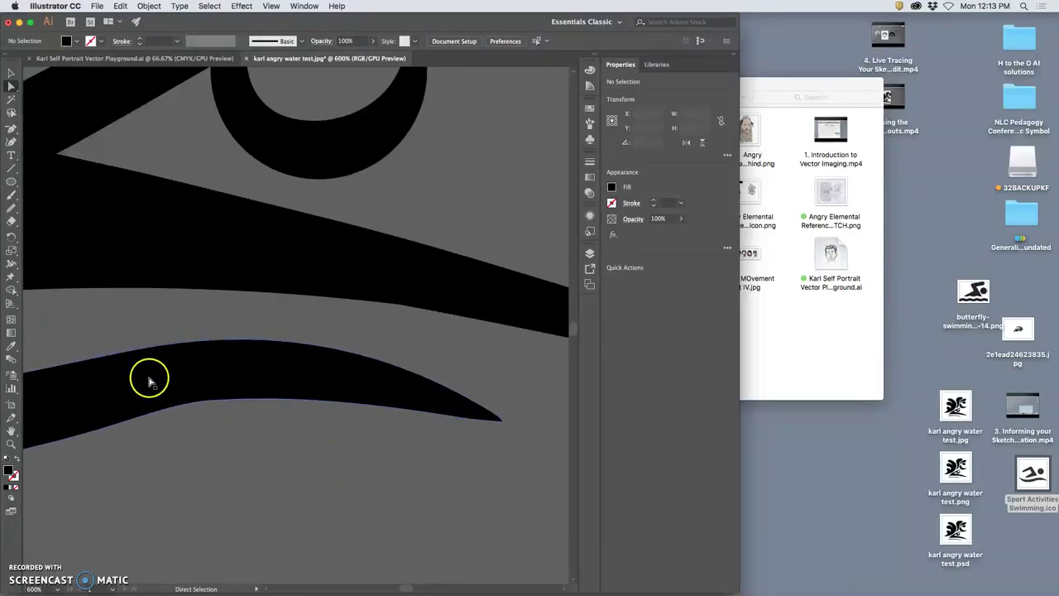
Smooth the wave's lower edge from the crest to its right tip with the Smooth tool
click(75, 391)
click(12, 207)
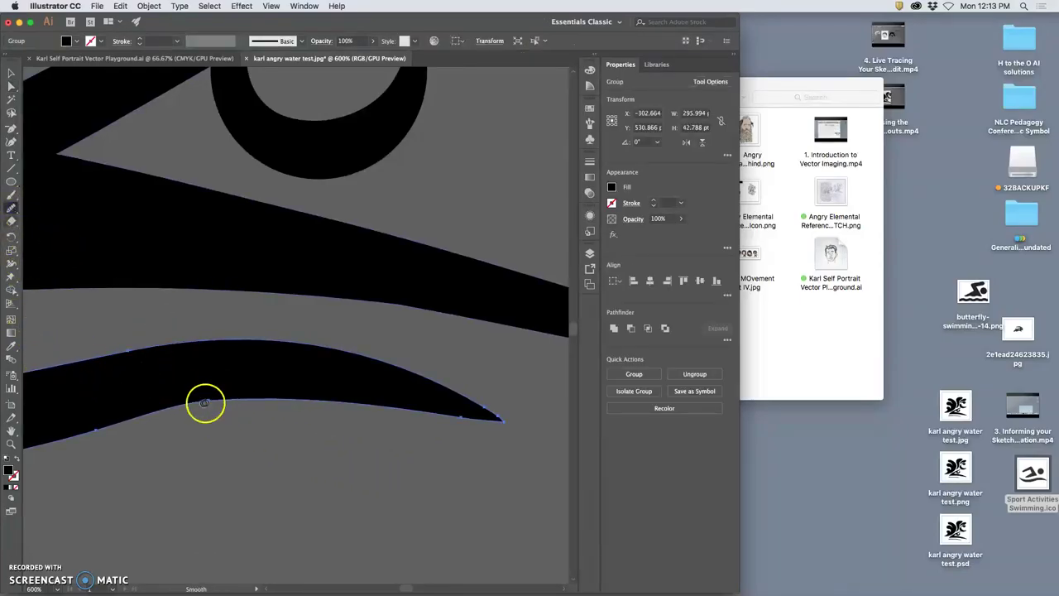
mouse_move(242, 394)
mouse_down()
mouse_move(412, 404)
mouse_move(506, 423)
mouse_up()
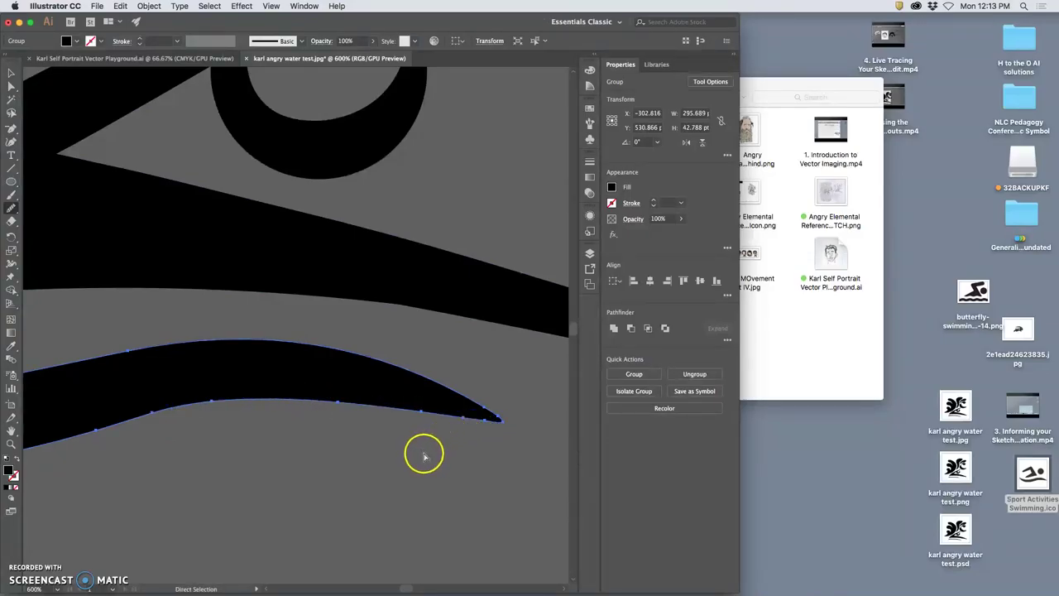
Undo the latest smoothing of the wave's lower edge
super+click(423, 456)
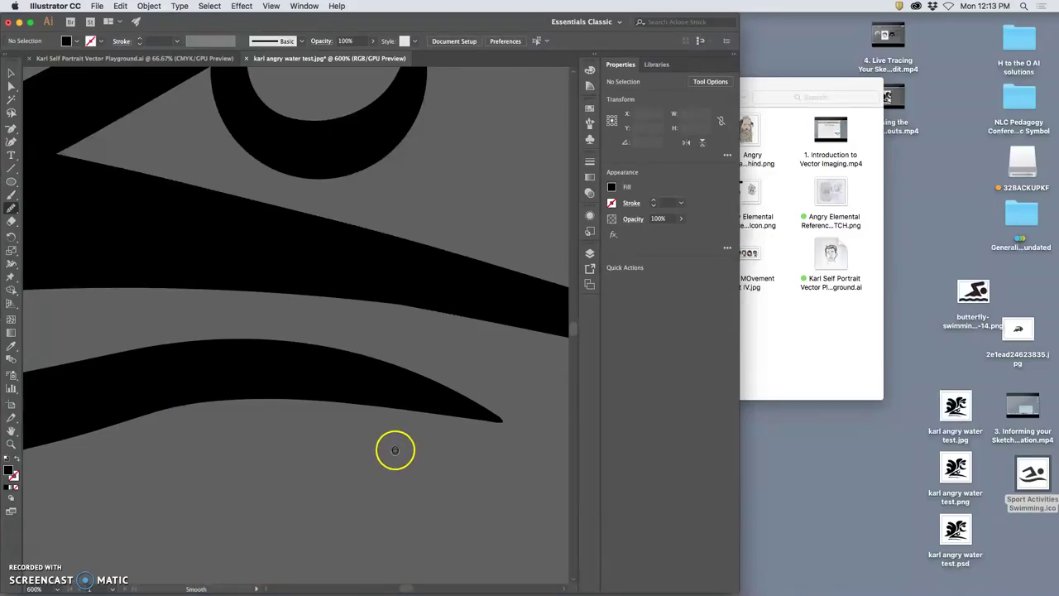
key(super+z)
key(super+z)
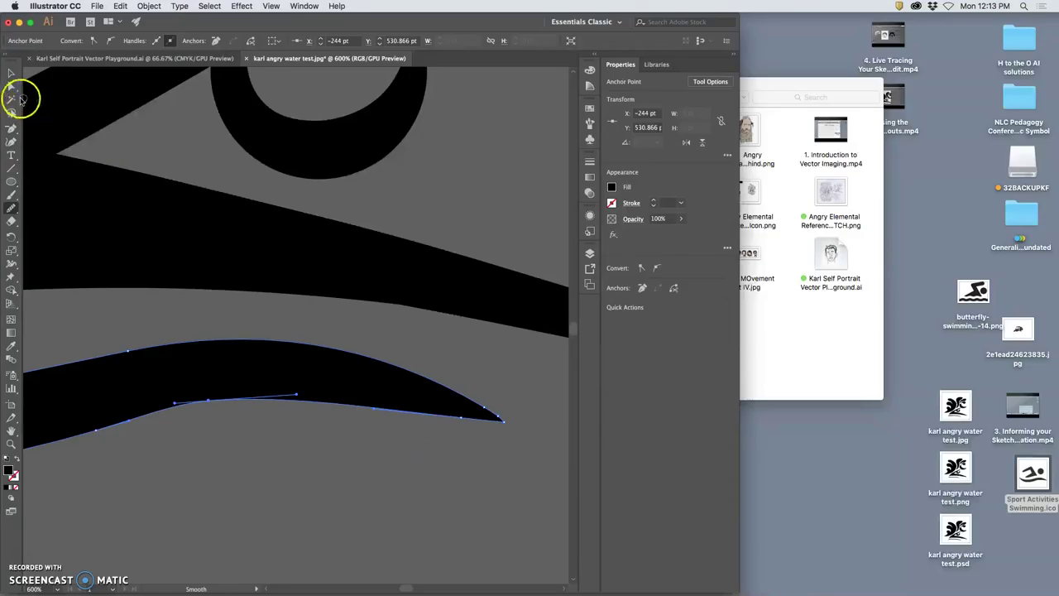
Refine the curve of the wave's lower edge by adjusting the direction handle between crest and tip with Direct Selection
click(12, 85)
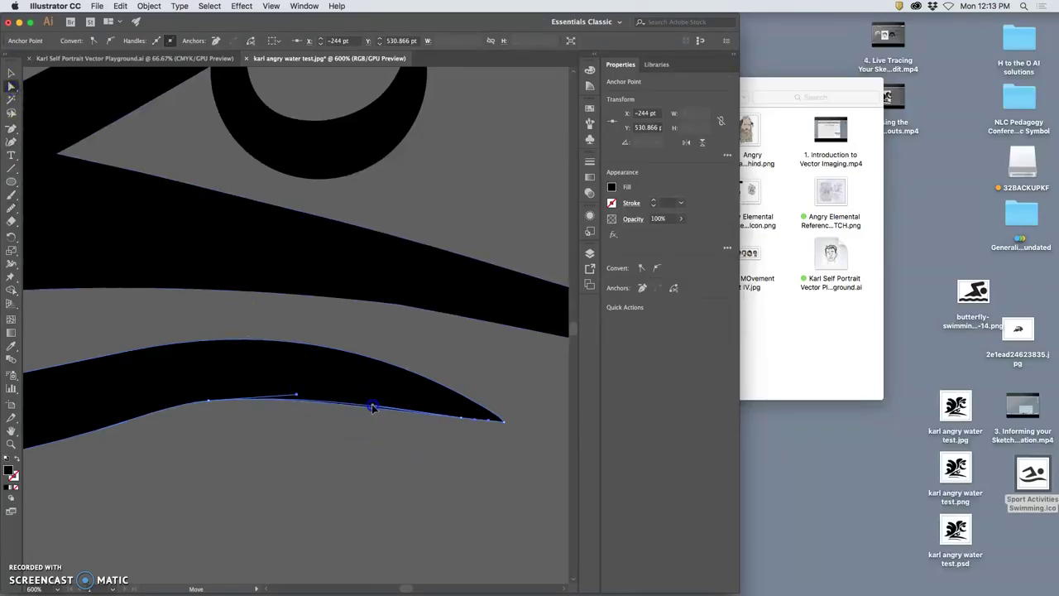
click(337, 492)
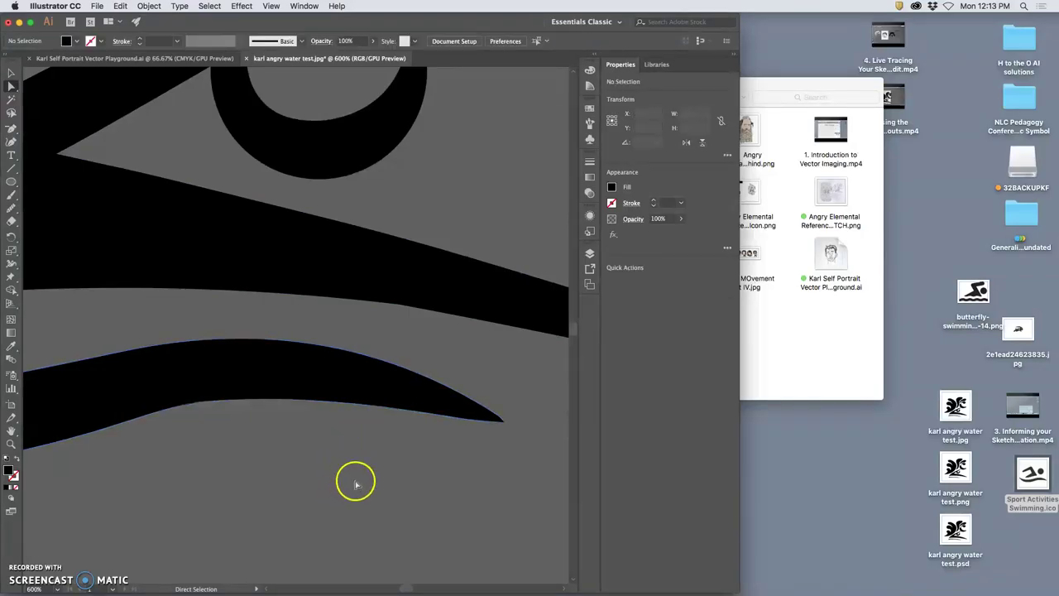
scroll(372, 473, down, 3)
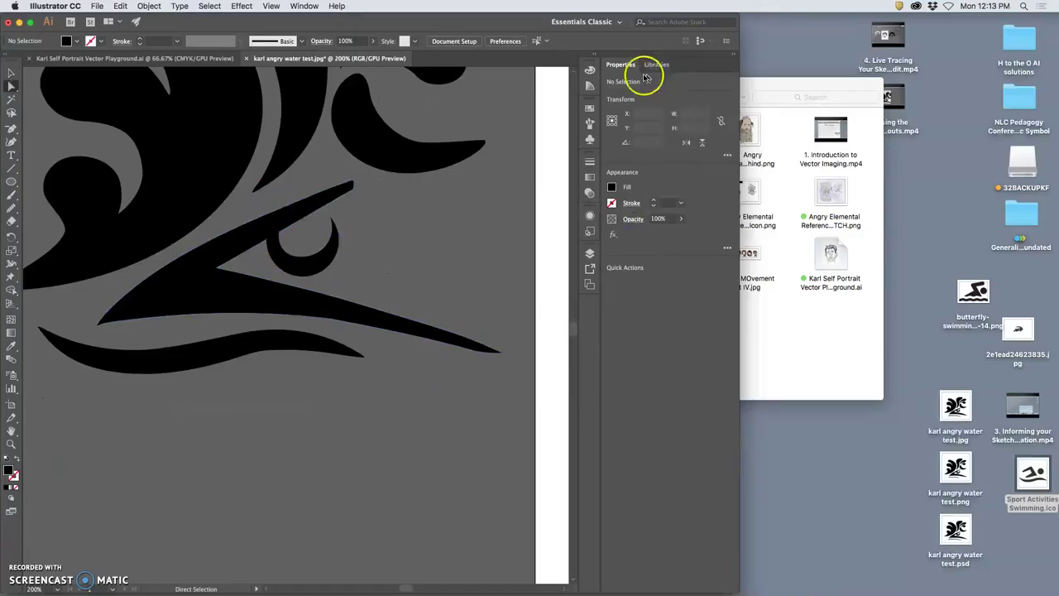
Dock the Layers panel beside Libraries, and select the unlocked artwork on Layer 3 and Layer 1 together after unlocking Layer 3
click(590, 254)
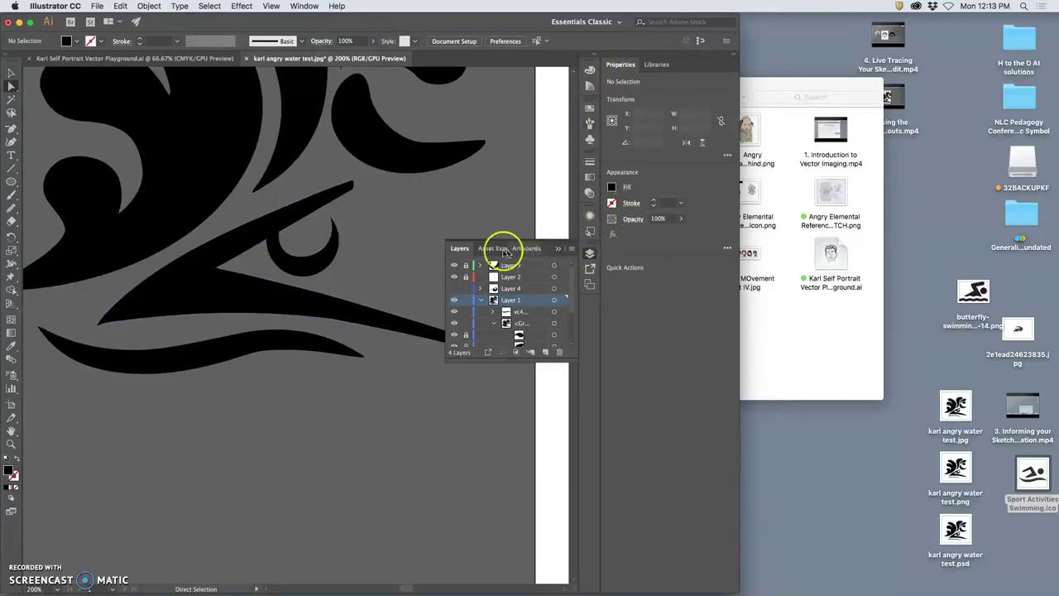
drag(466, 246, 653, 66)
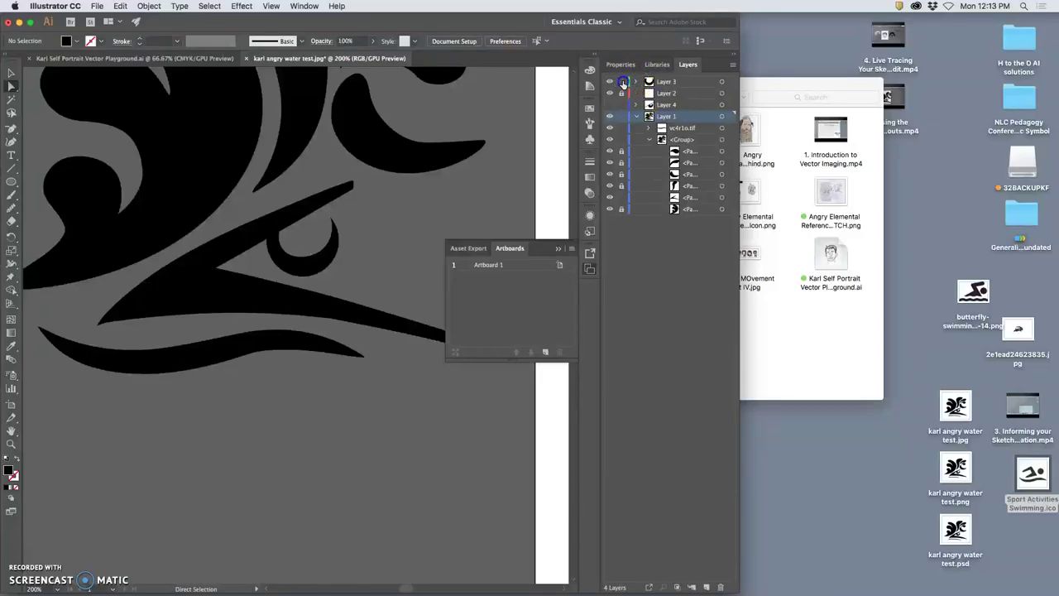
click(610, 82)
click(611, 82)
click(722, 82)
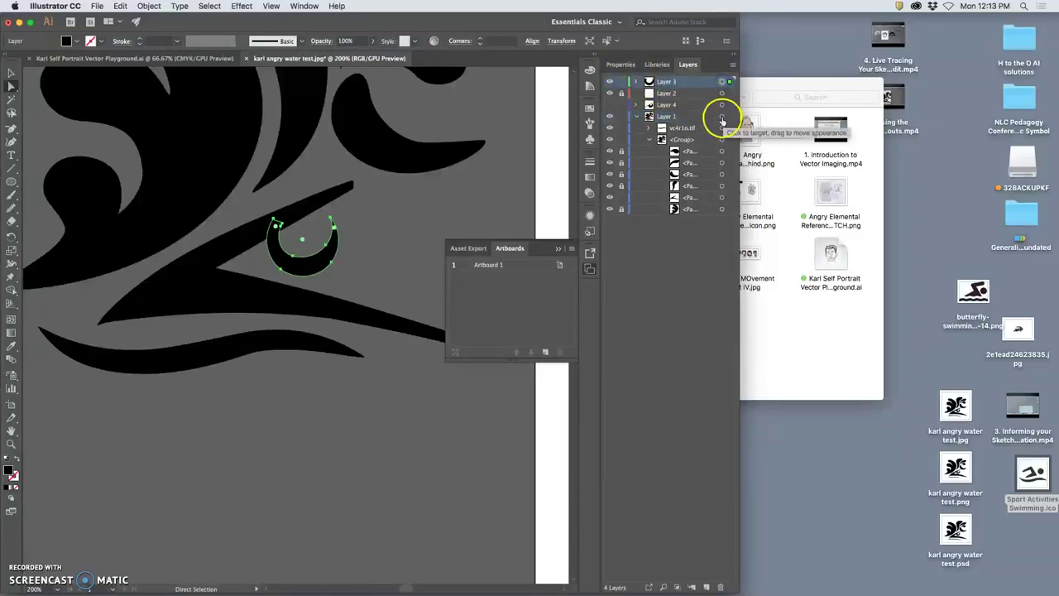
shift+click(722, 120)
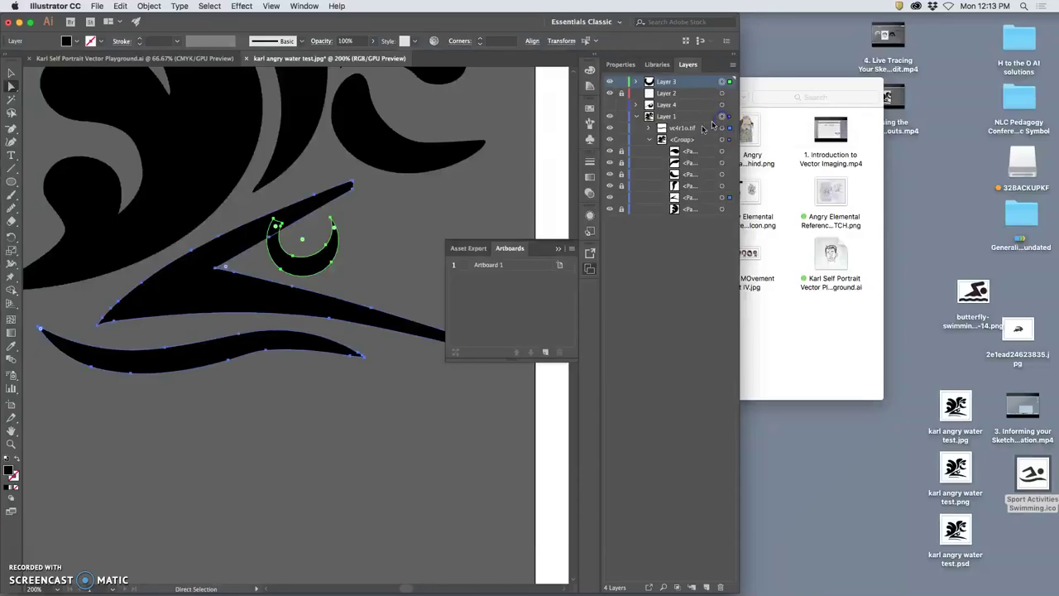
Open and dock the Pathfinder panel, and unite the selected eye crescent, eye outline and wave shapes
click(590, 233)
click(588, 269)
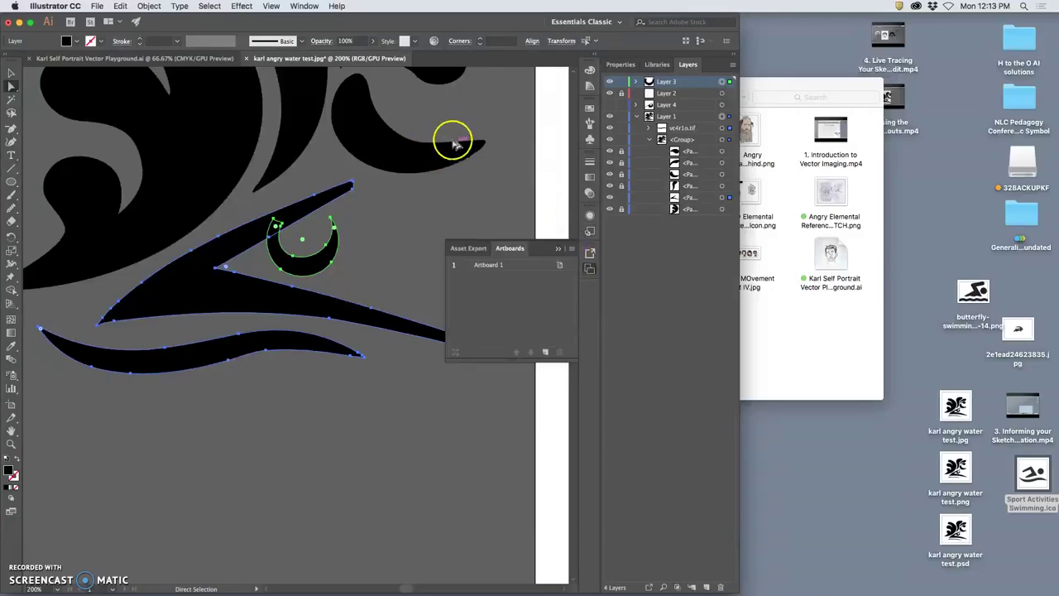
click(302, 5)
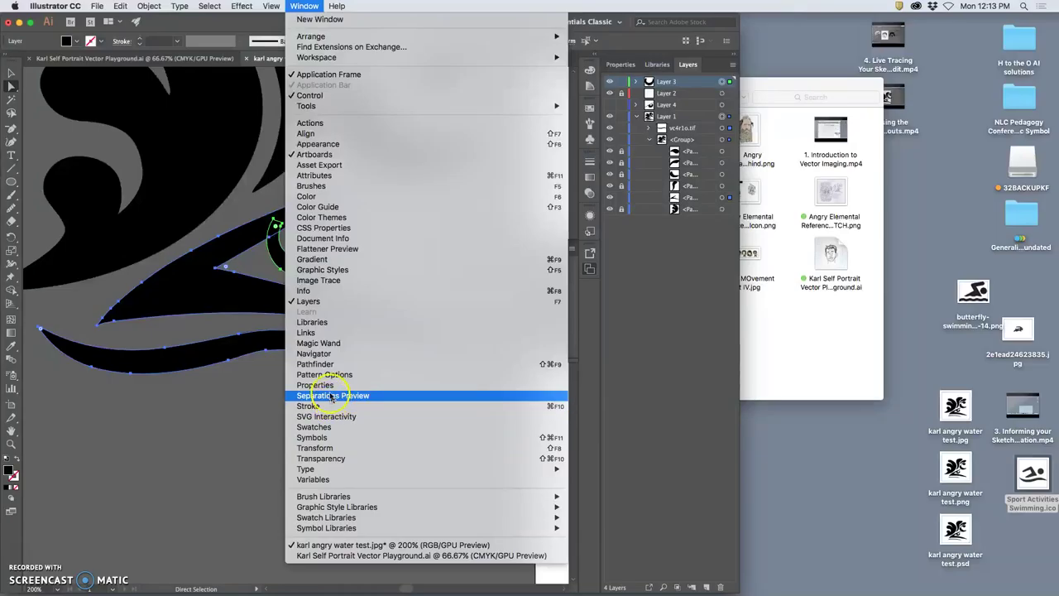
click(314, 364)
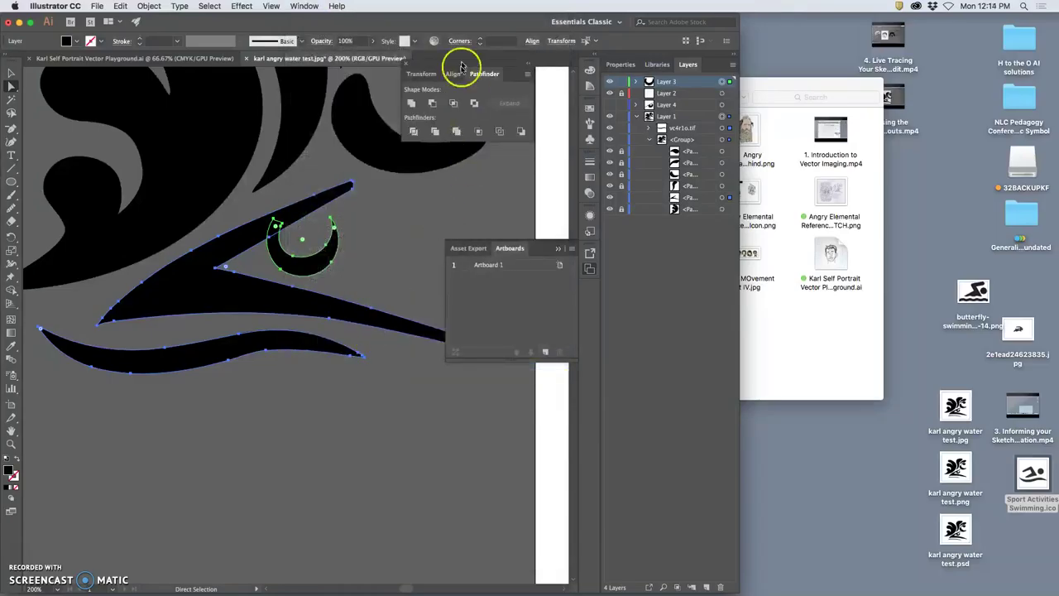
drag(484, 75, 583, 313)
click(589, 293)
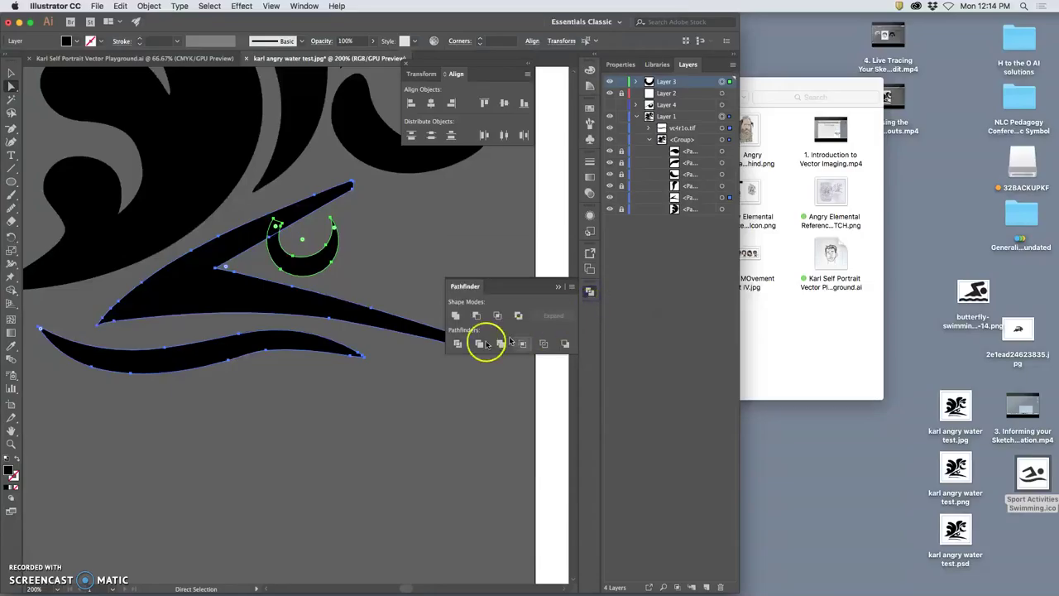
click(456, 316)
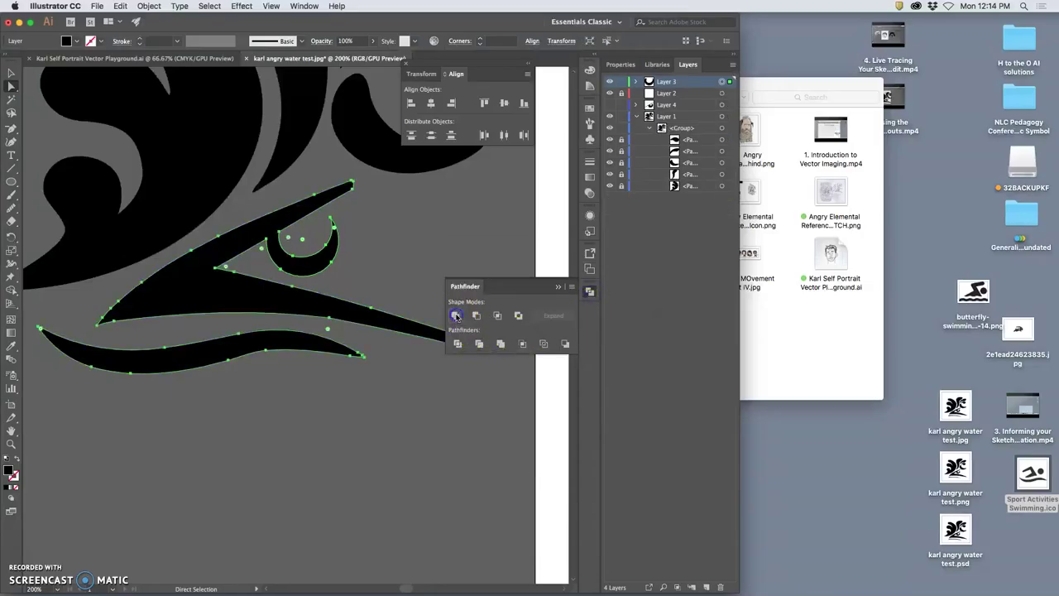
click(368, 398)
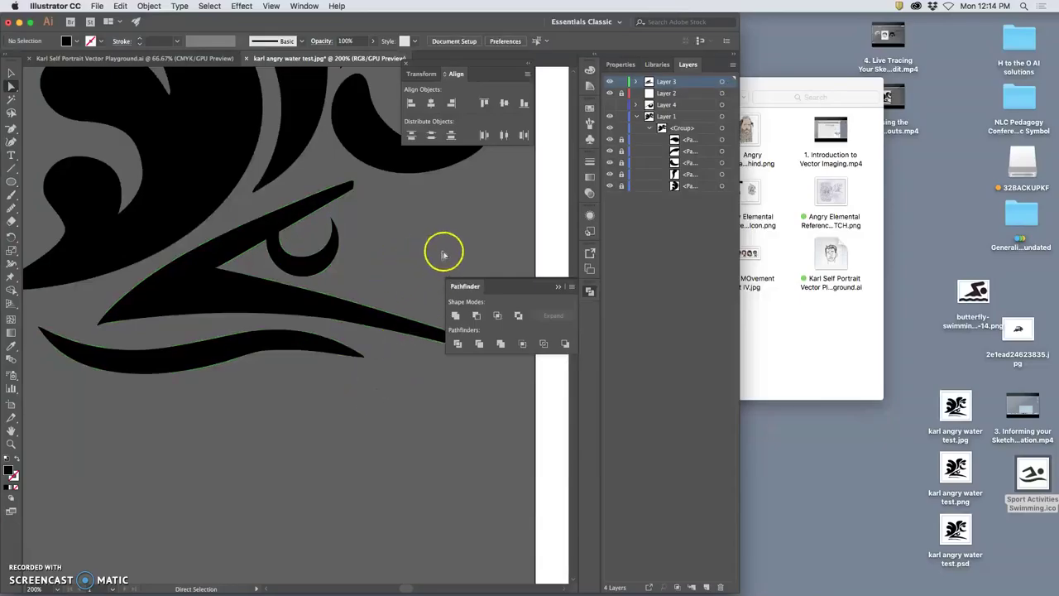
Unlock Layer 2 and the locked paths inside Layer 1's group, and delete the hidden Layer 4
drag(621, 153, 622, 179)
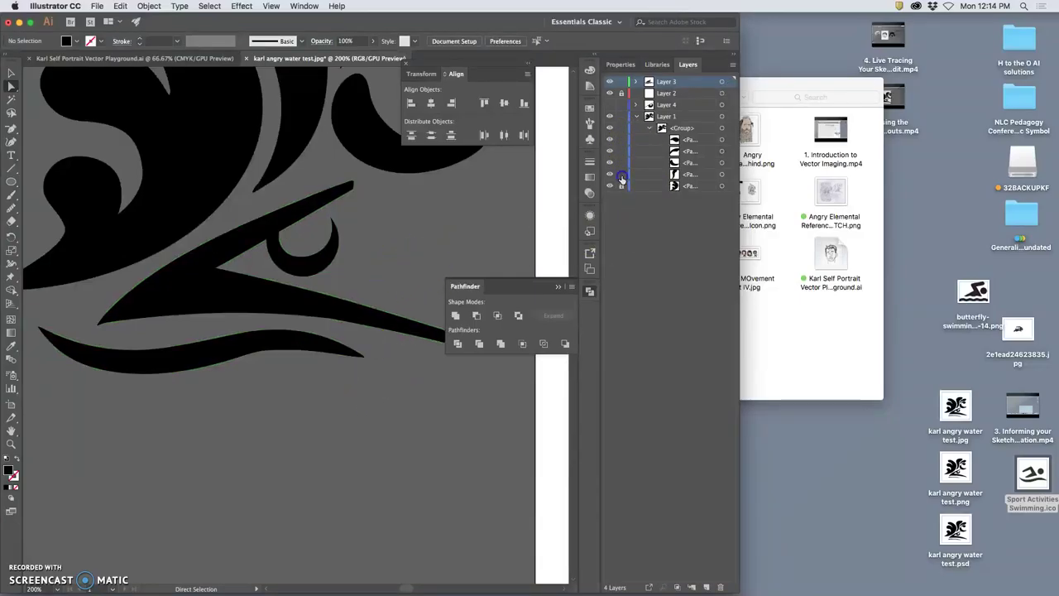
click(622, 94)
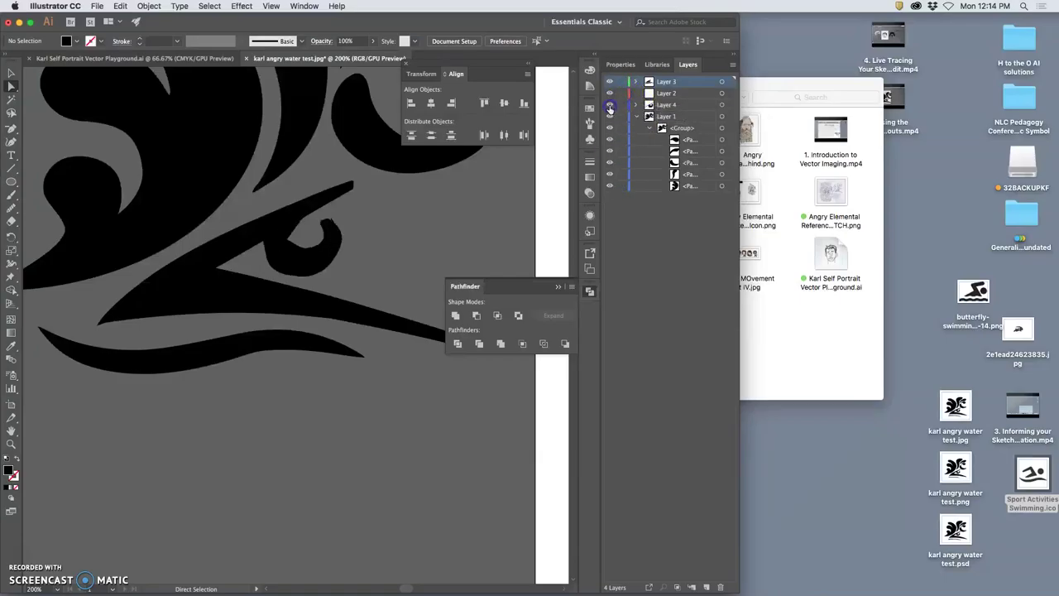
click(658, 104)
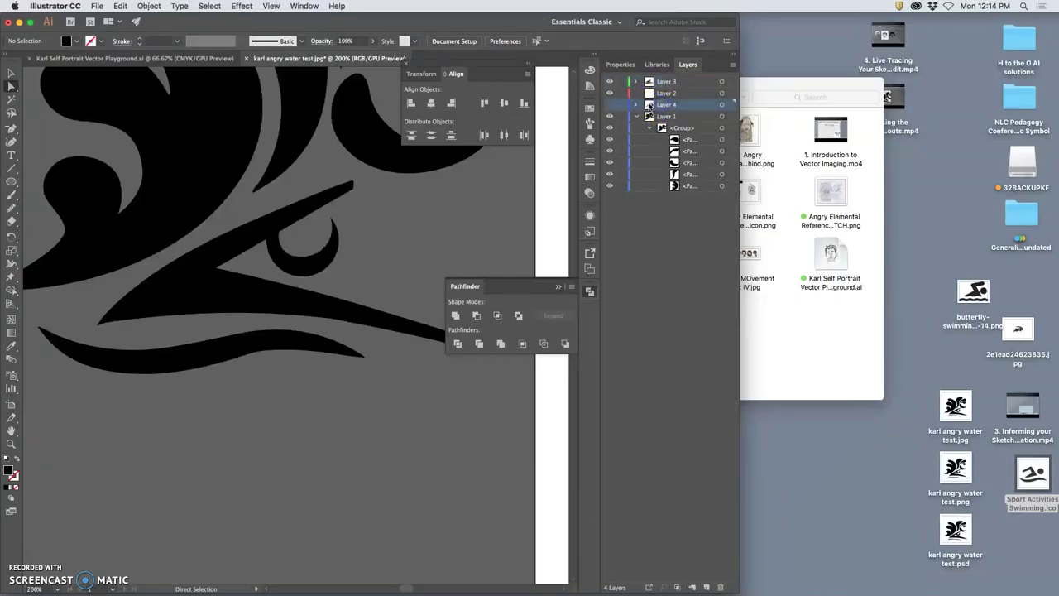
drag(667, 107, 724, 511)
drag(721, 587, 723, 587)
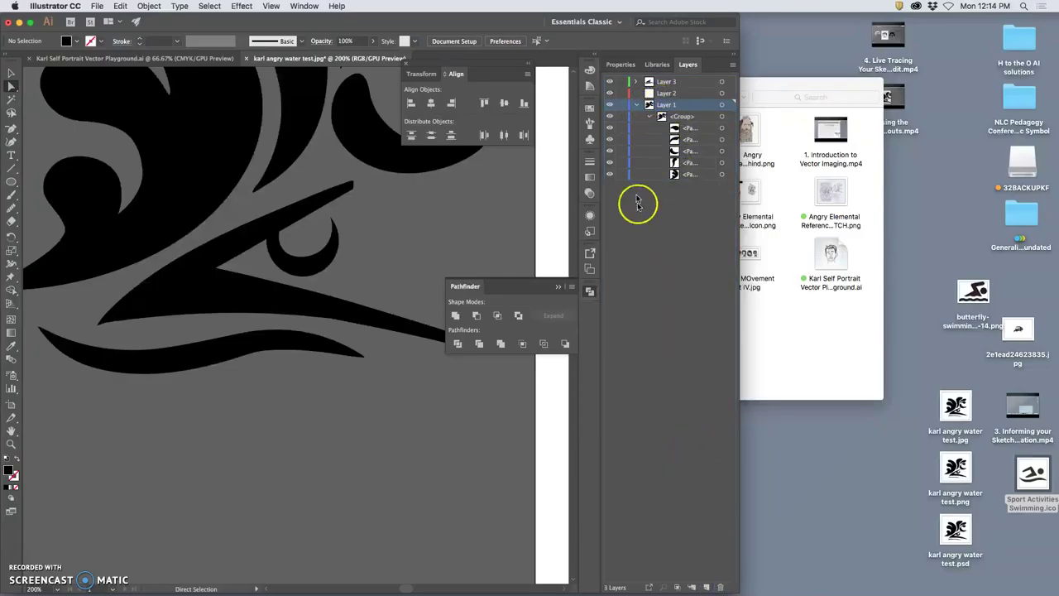